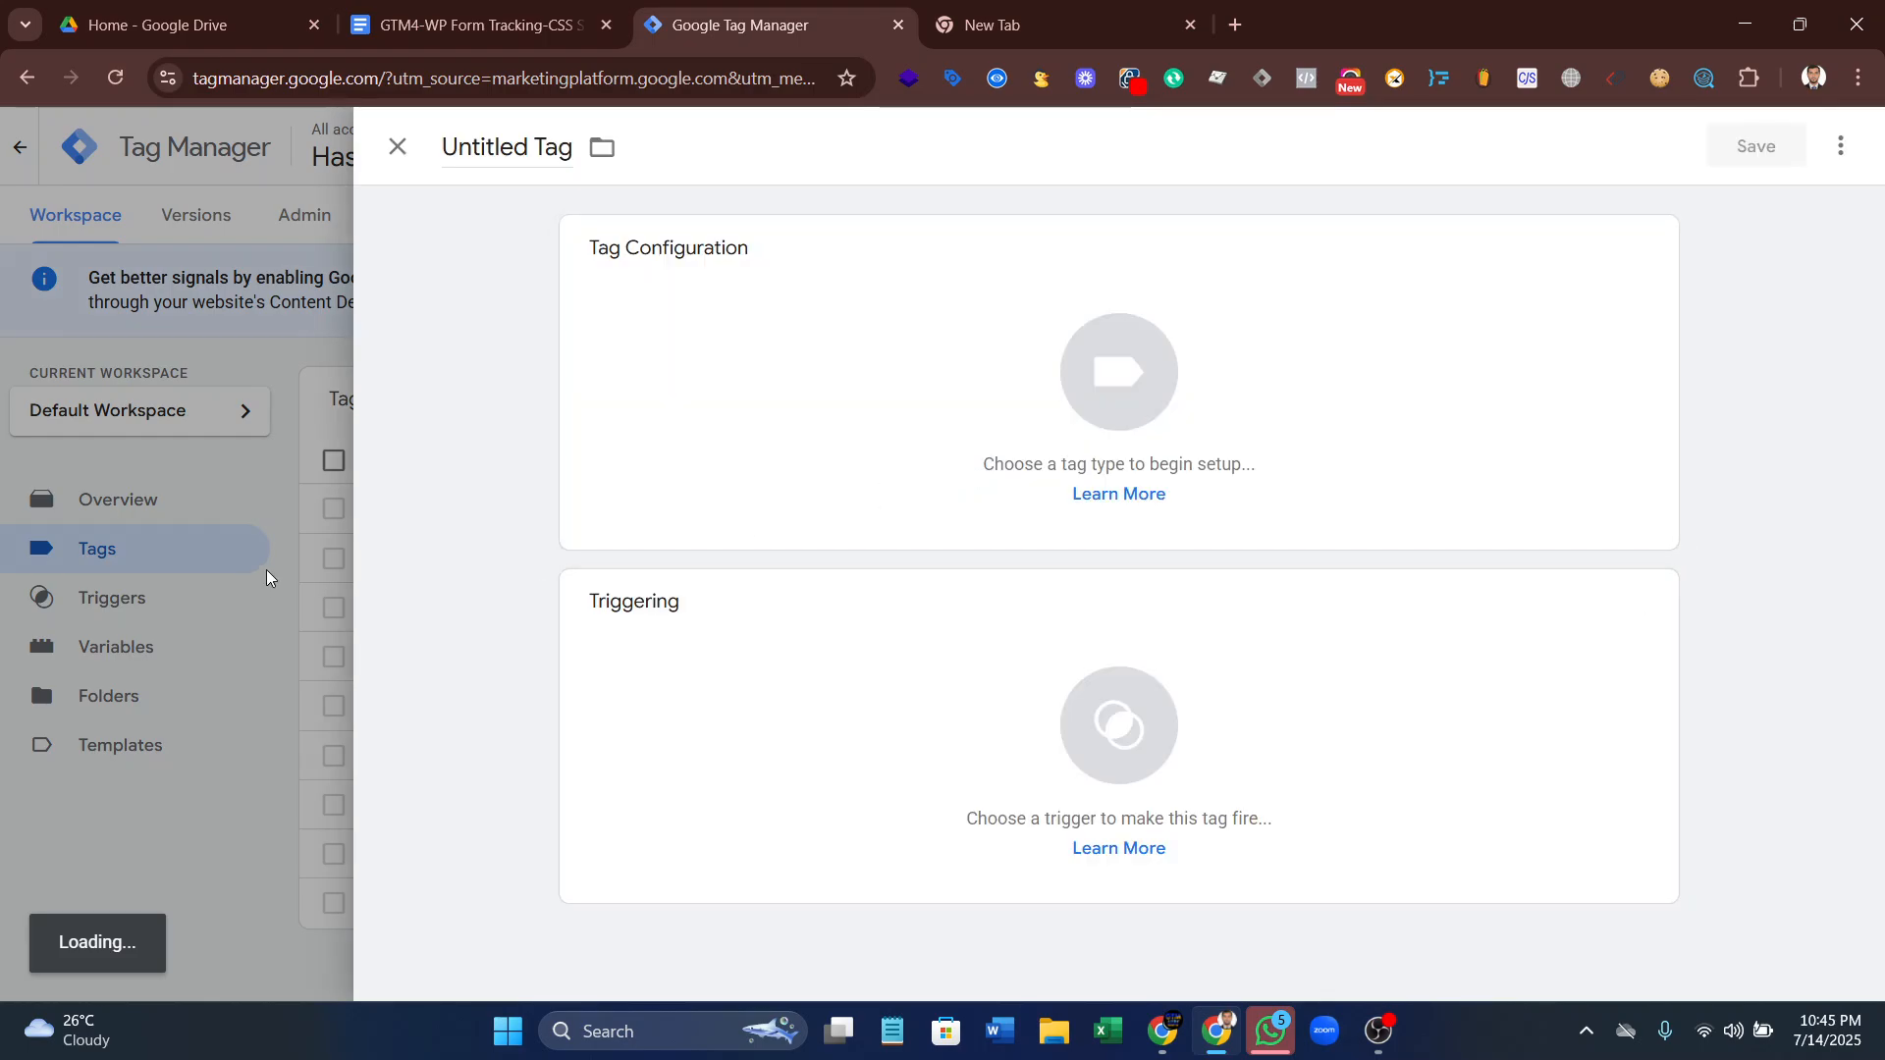
- Review the workspace's built-in variables and check which click and form variables are enabled in their configuration
click(139, 680)
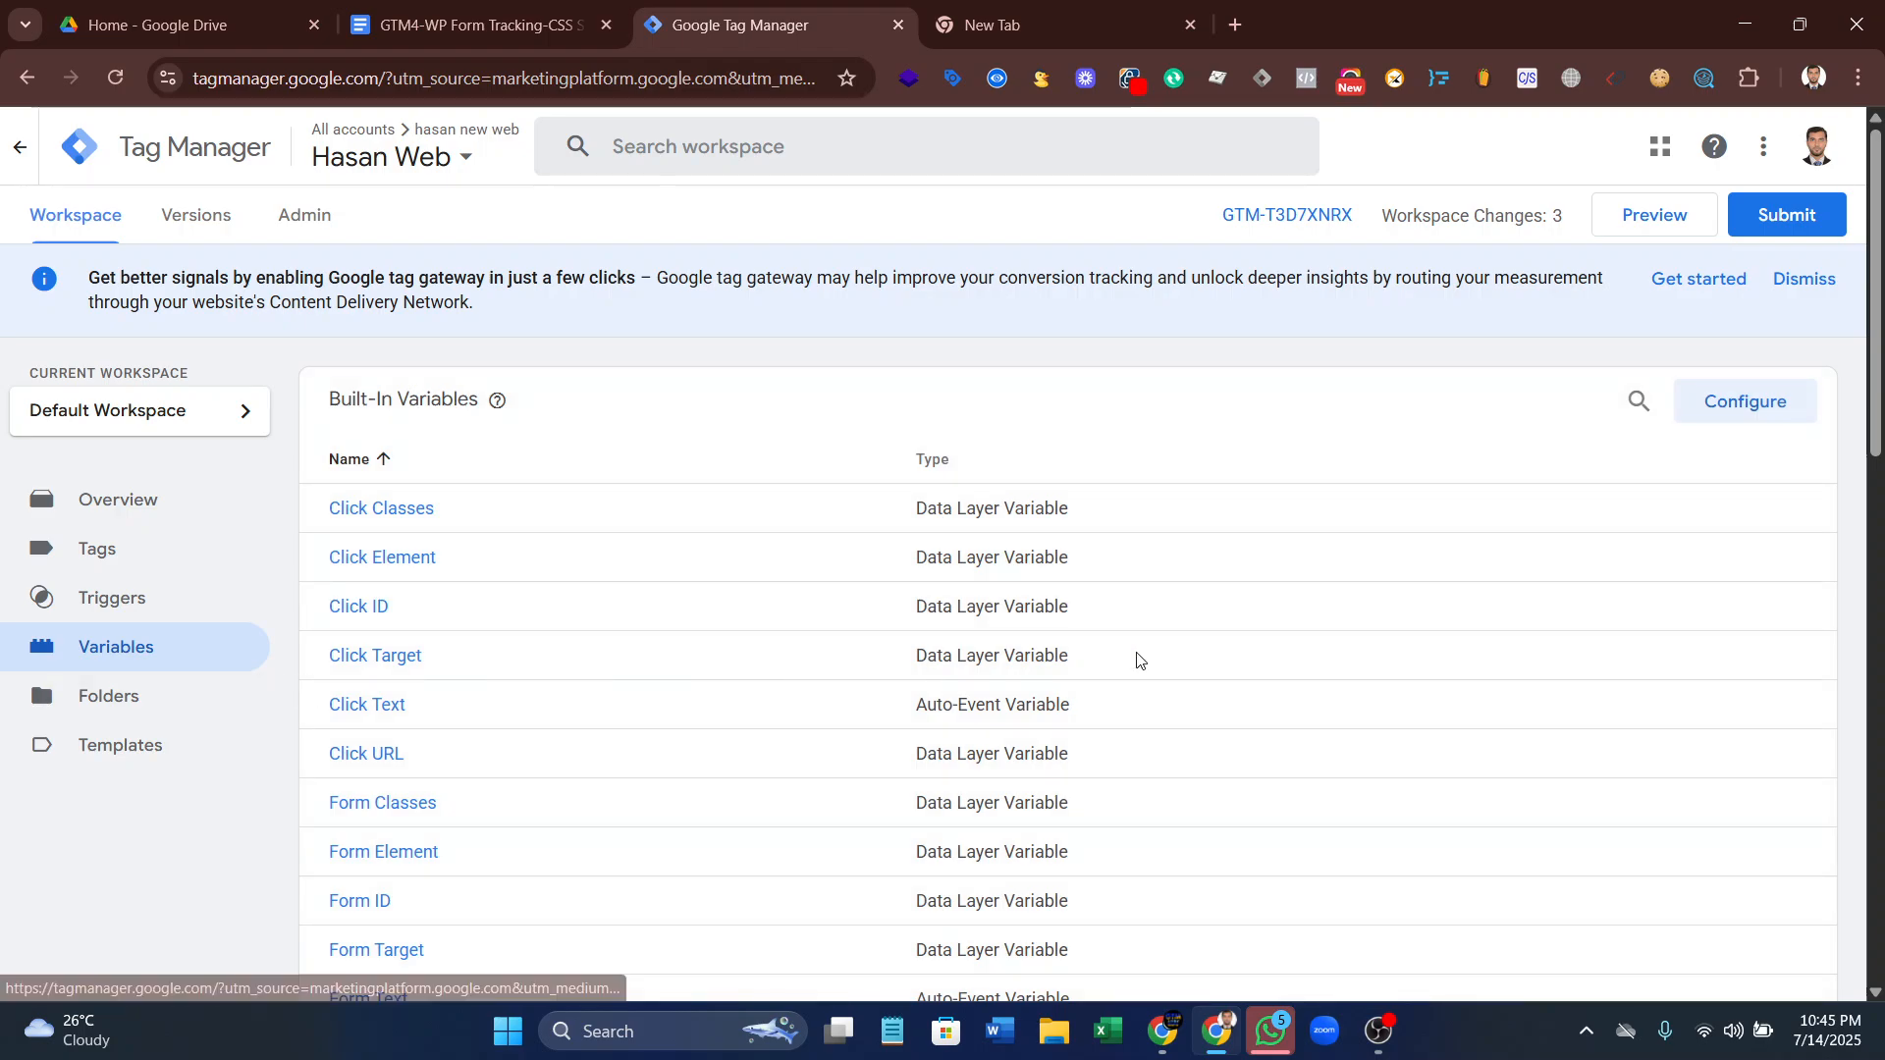
scroll(869, 609, down, 1)
scroll(869, 608, down, 5)
scroll(785, 633, up, 7)
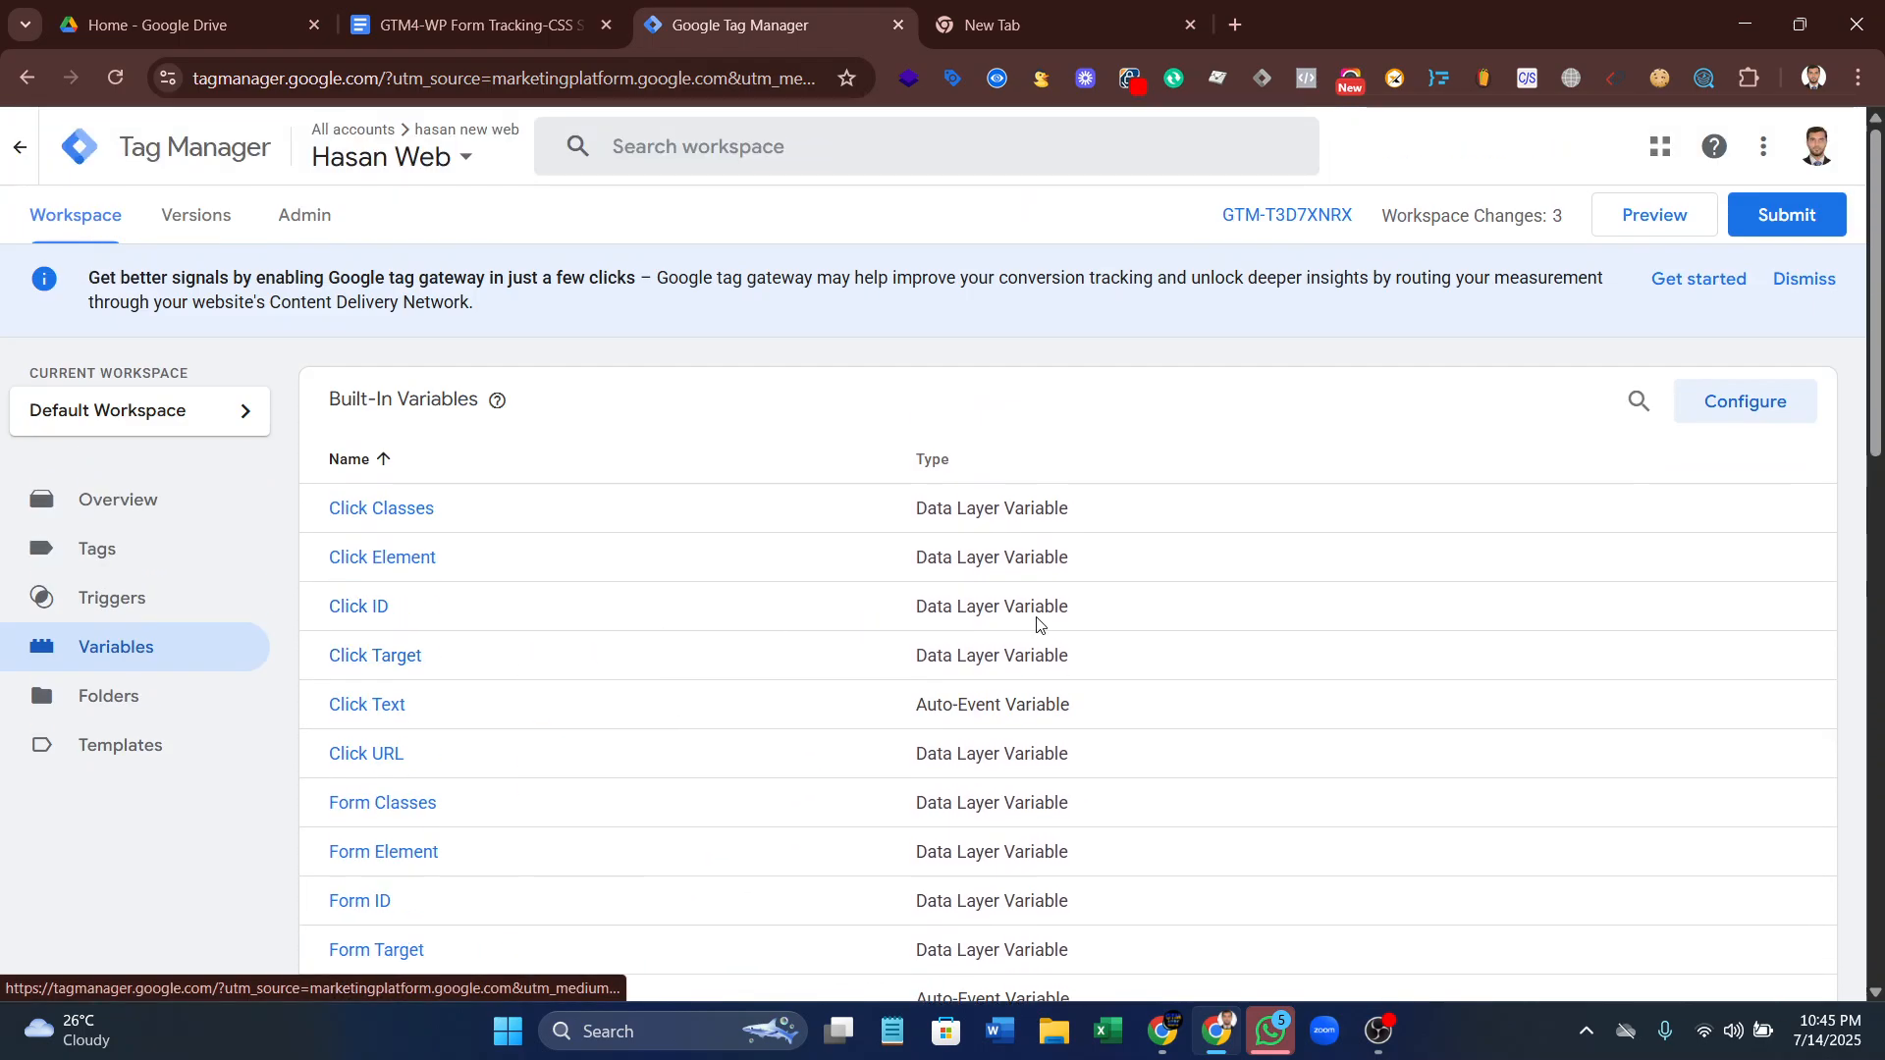
click(1798, 403)
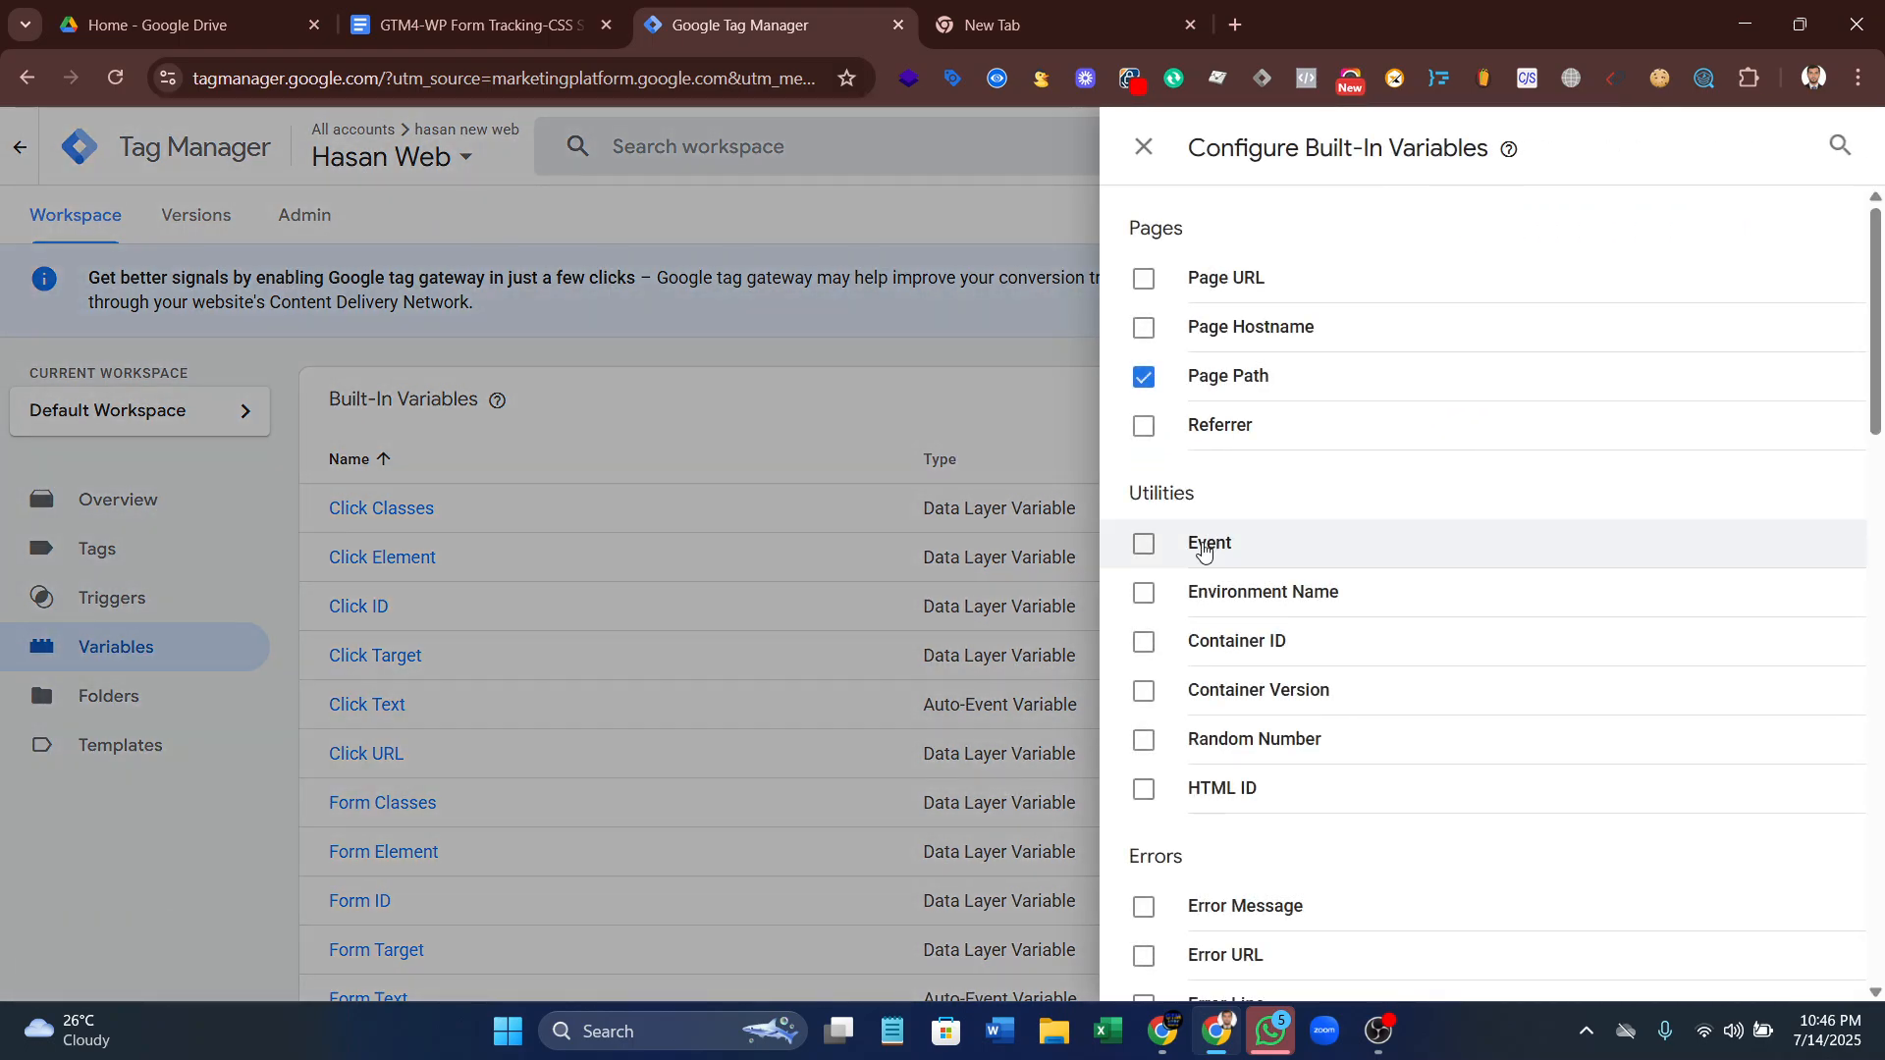
scroll(1284, 576, down, 9)
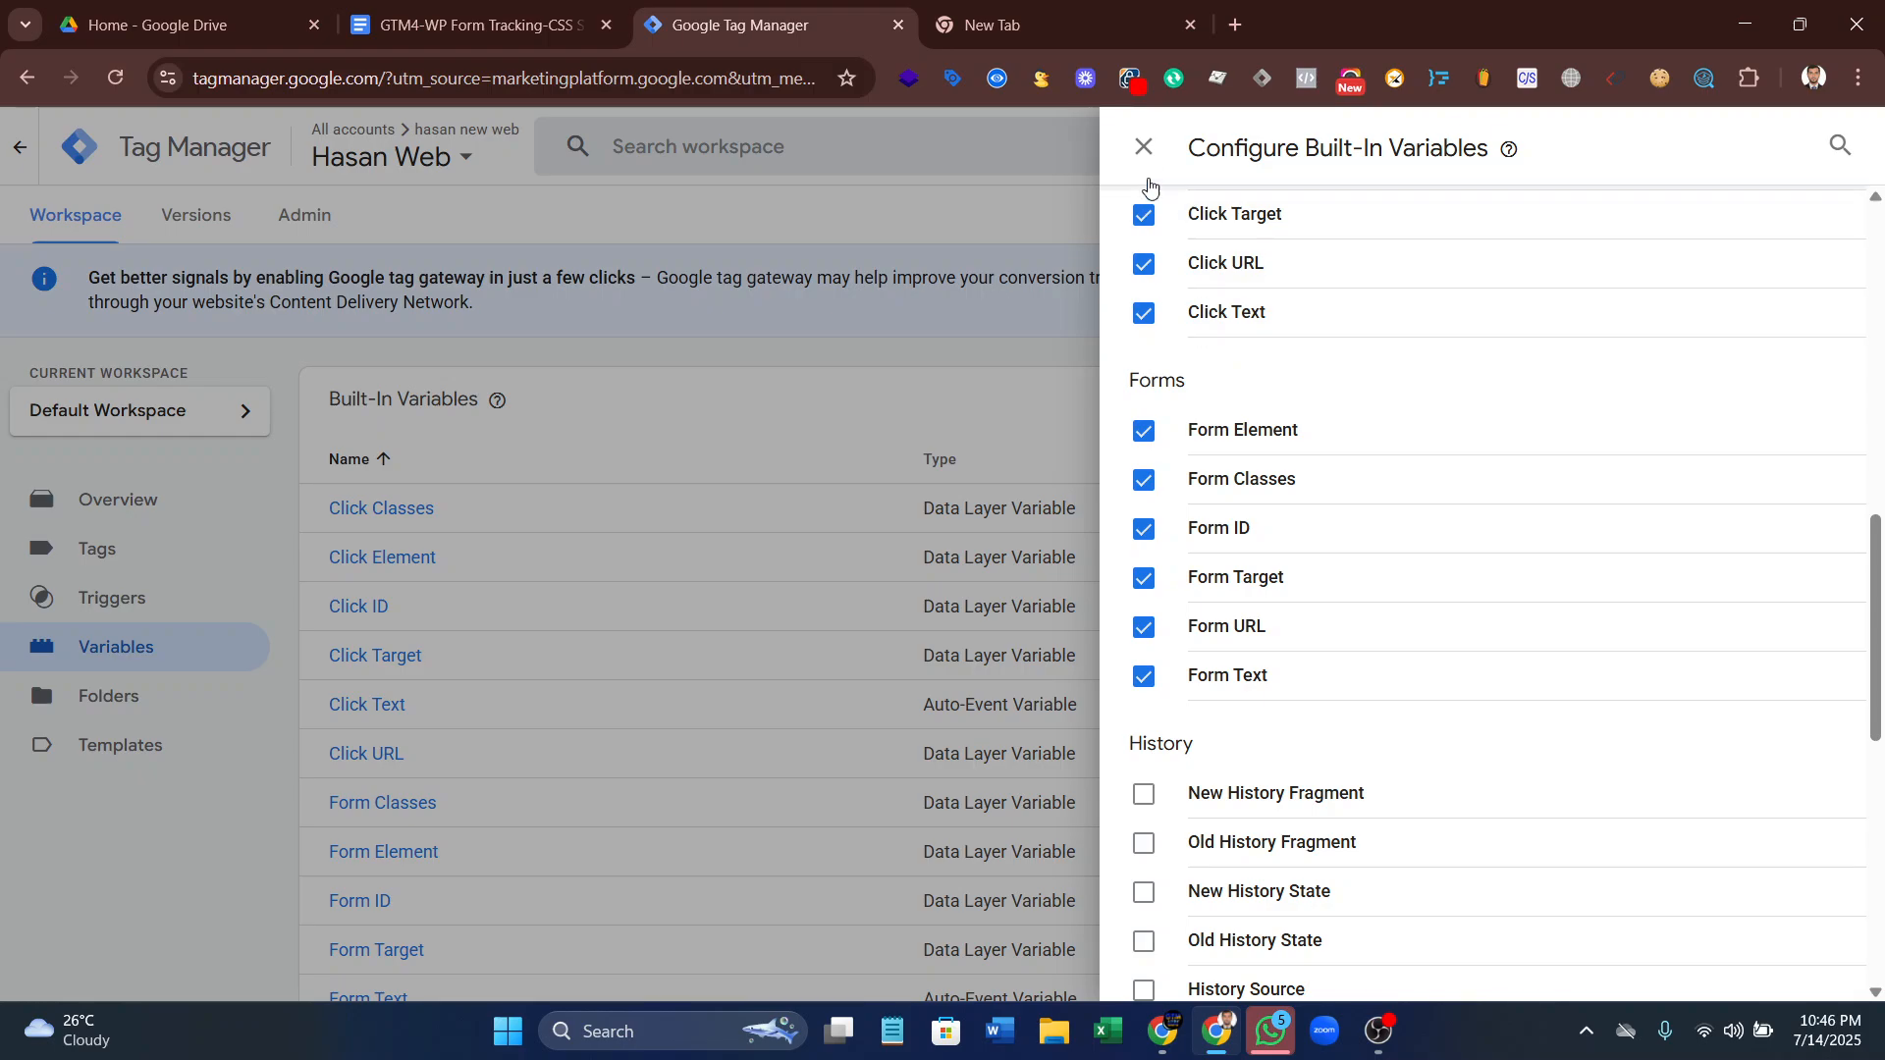
click(1144, 150)
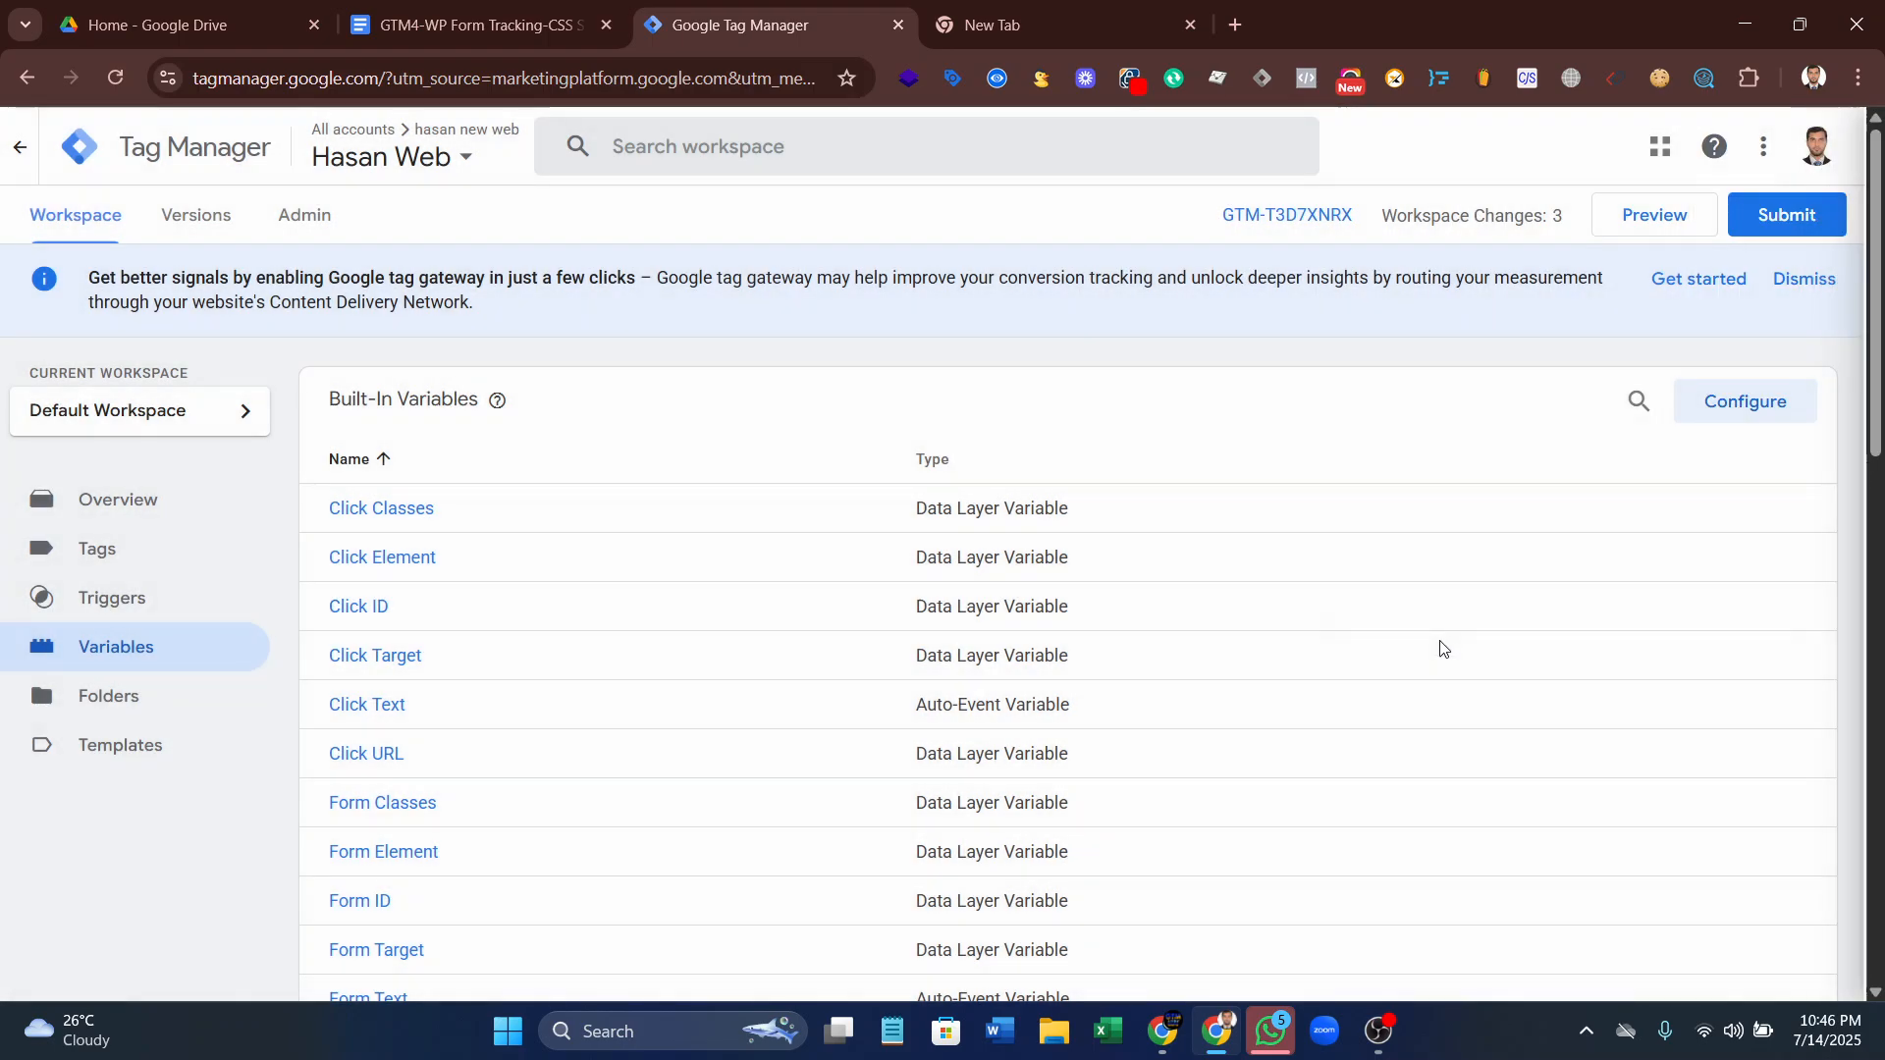
- Create a new tag and choose Custom HTML as its tag type
click(163, 558)
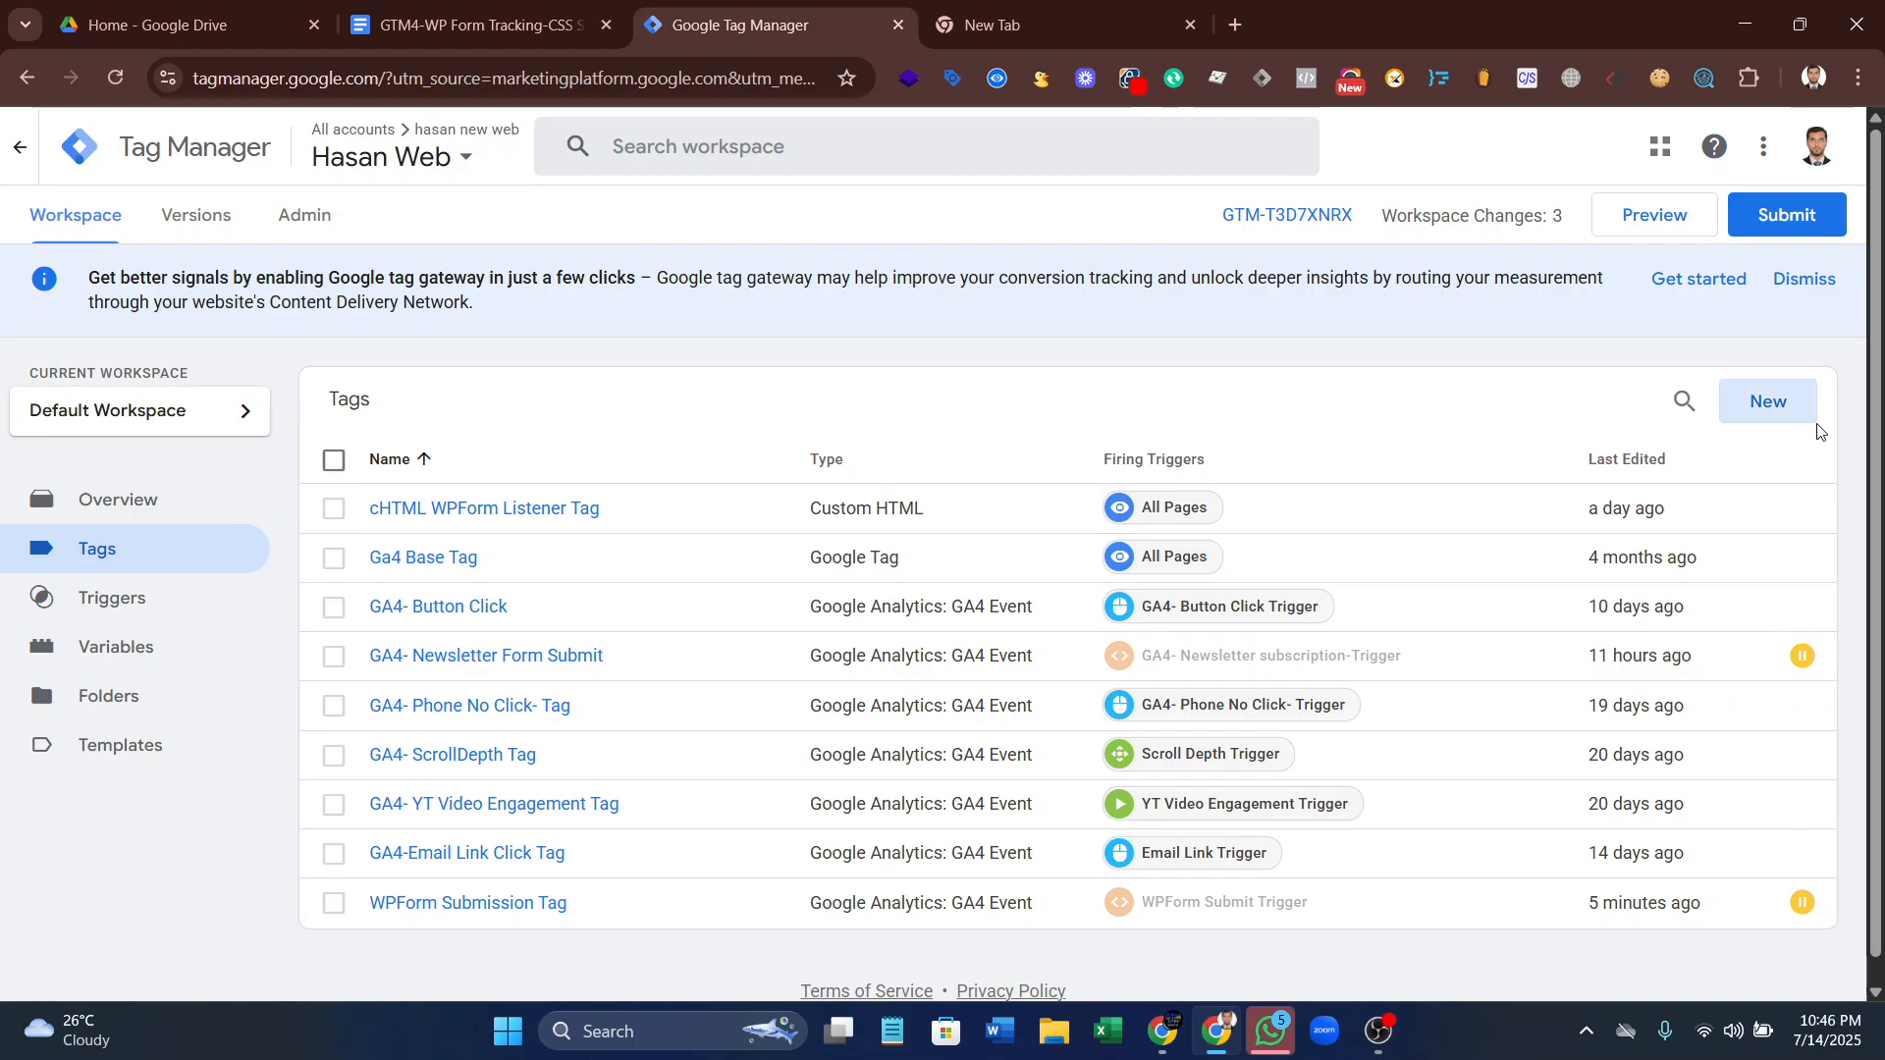
click(1768, 402)
click(1429, 427)
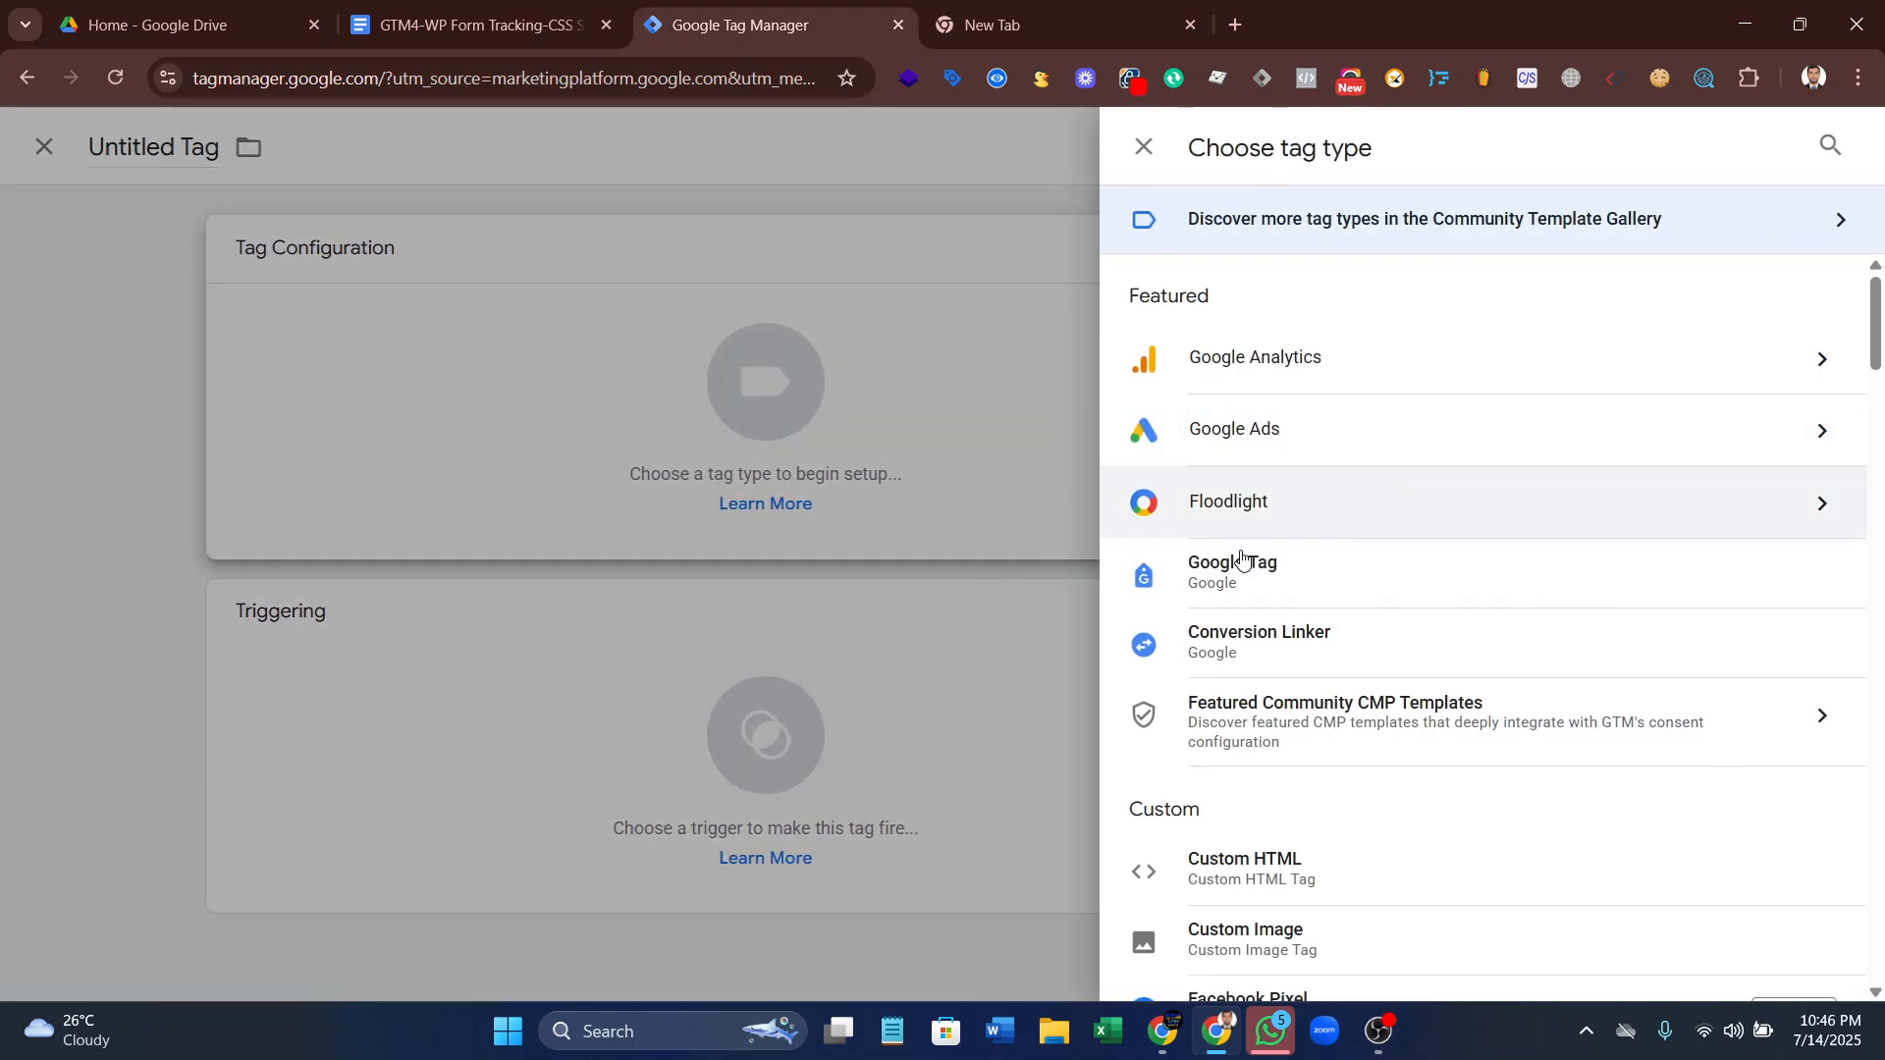
scroll(1267, 589, down, 4)
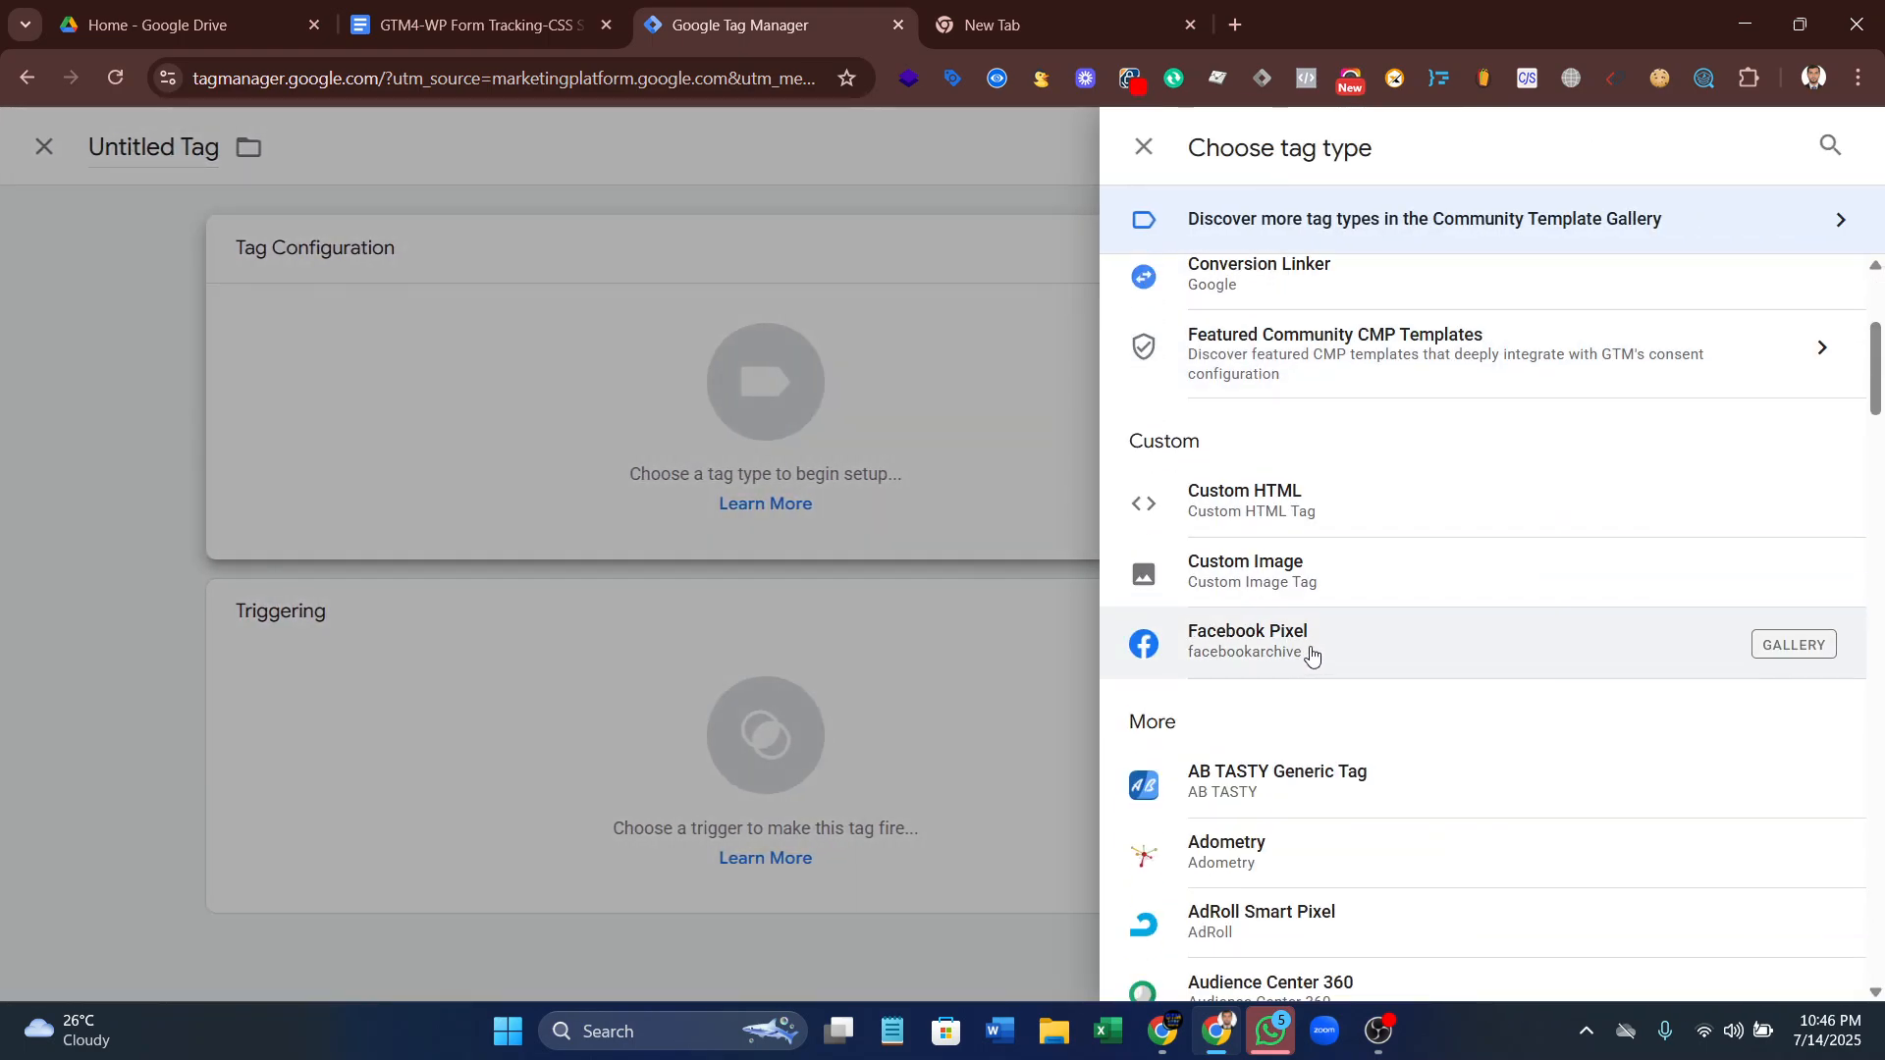
click(1306, 520)
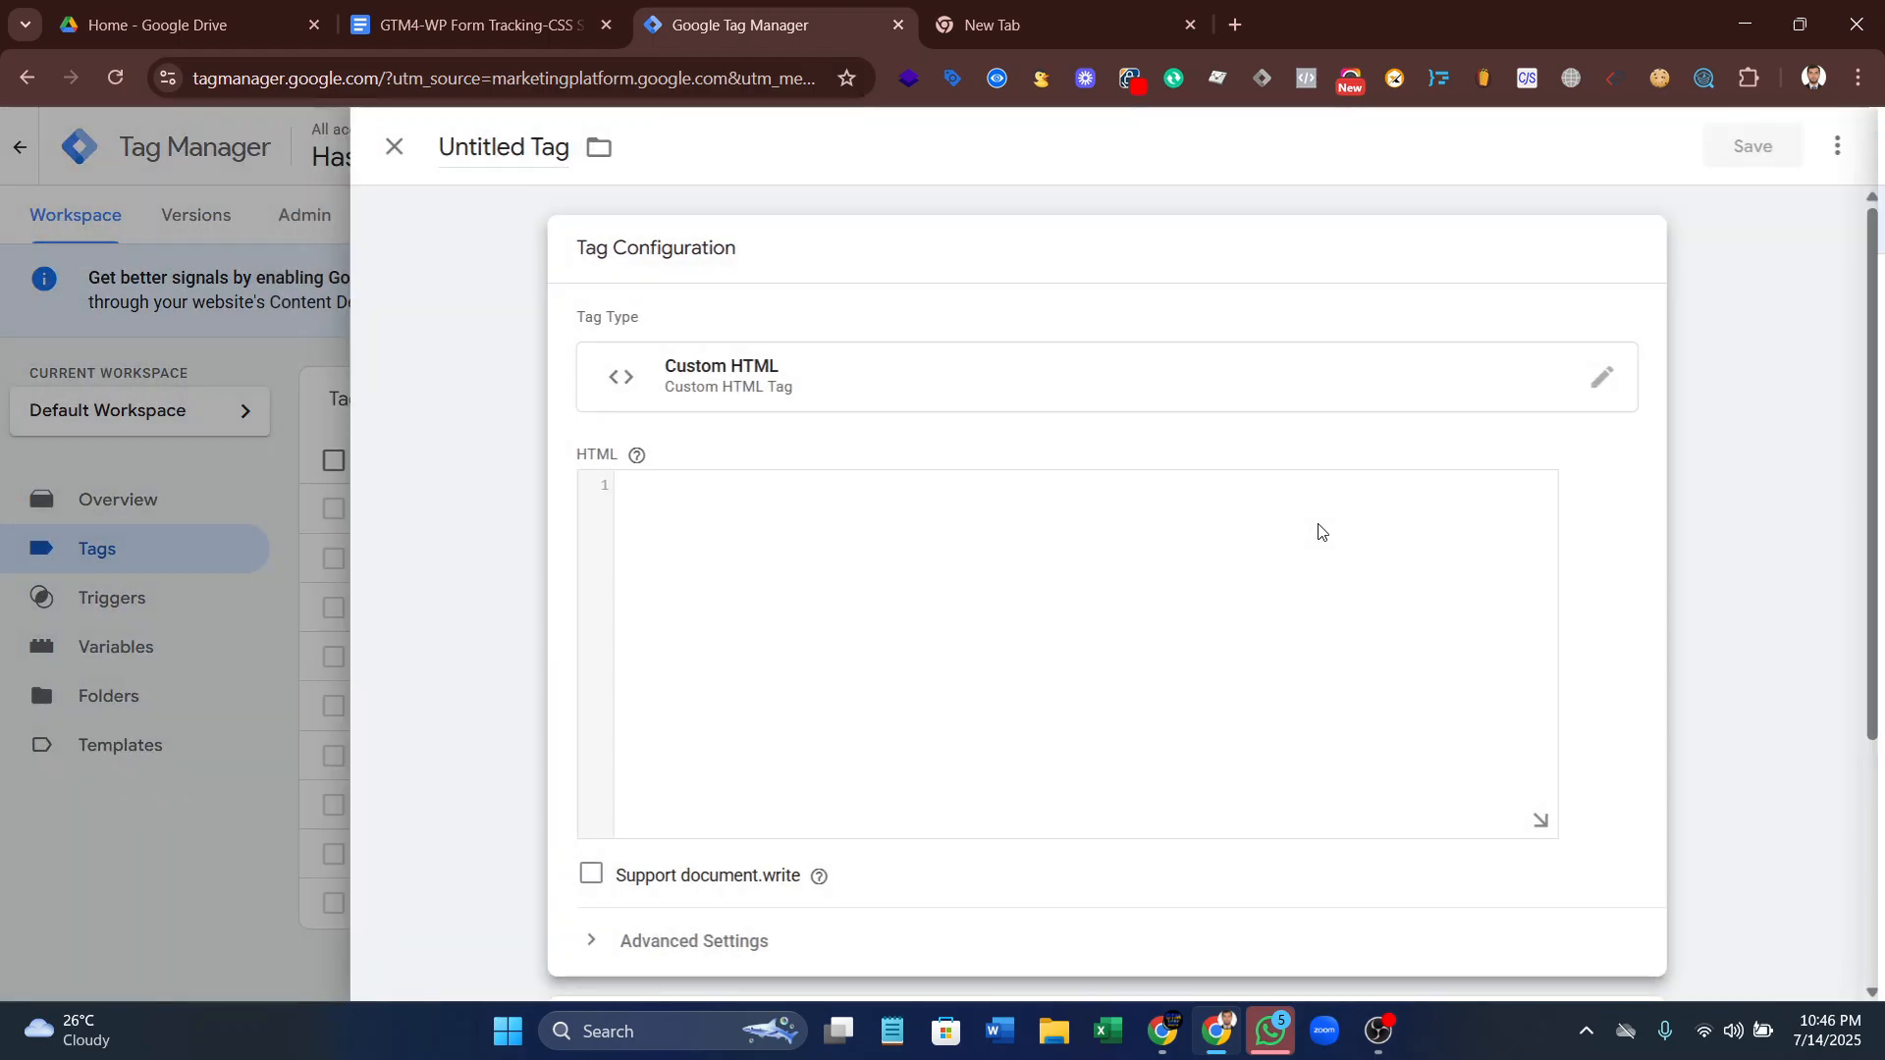
- Paste the copied wpcf7submit listener script, which pushes the cf7_submit event to the data layer, into the tag's HTML
click(717, 497)
key(ctrl+v)
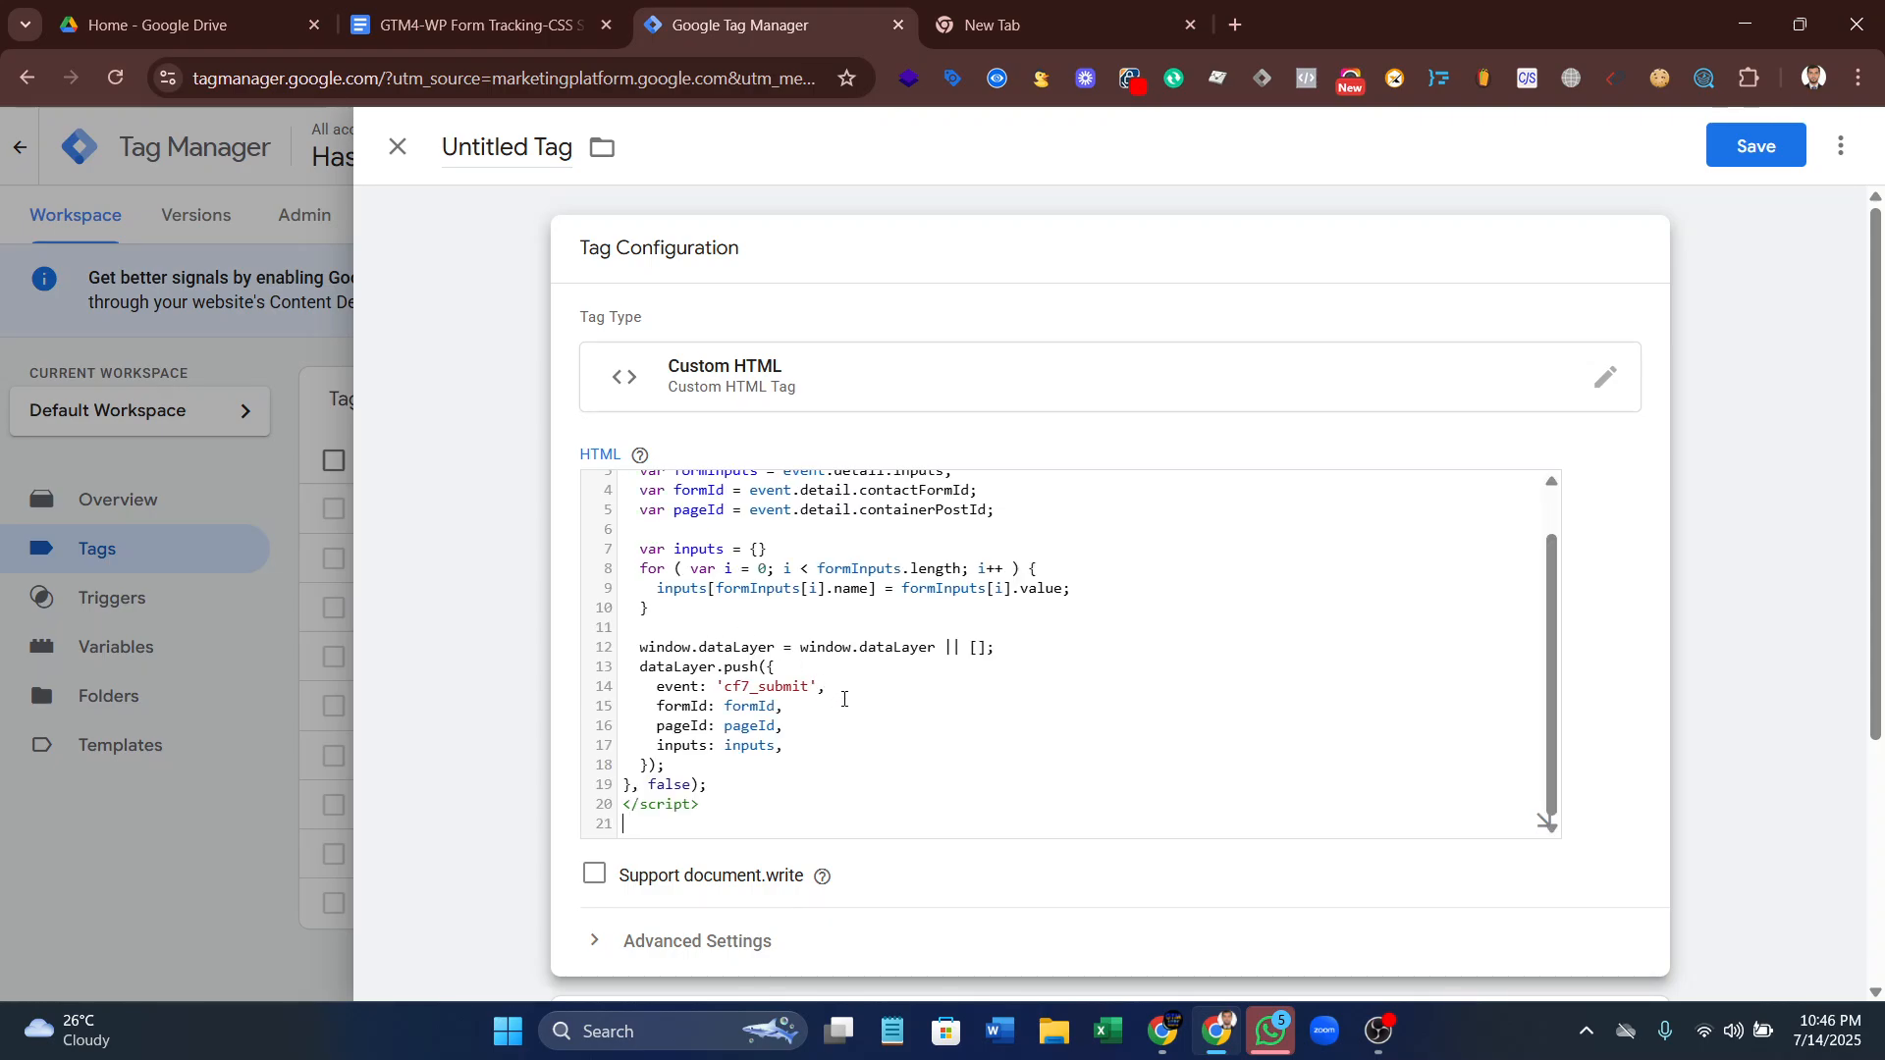
scroll(754, 561, up, 2)
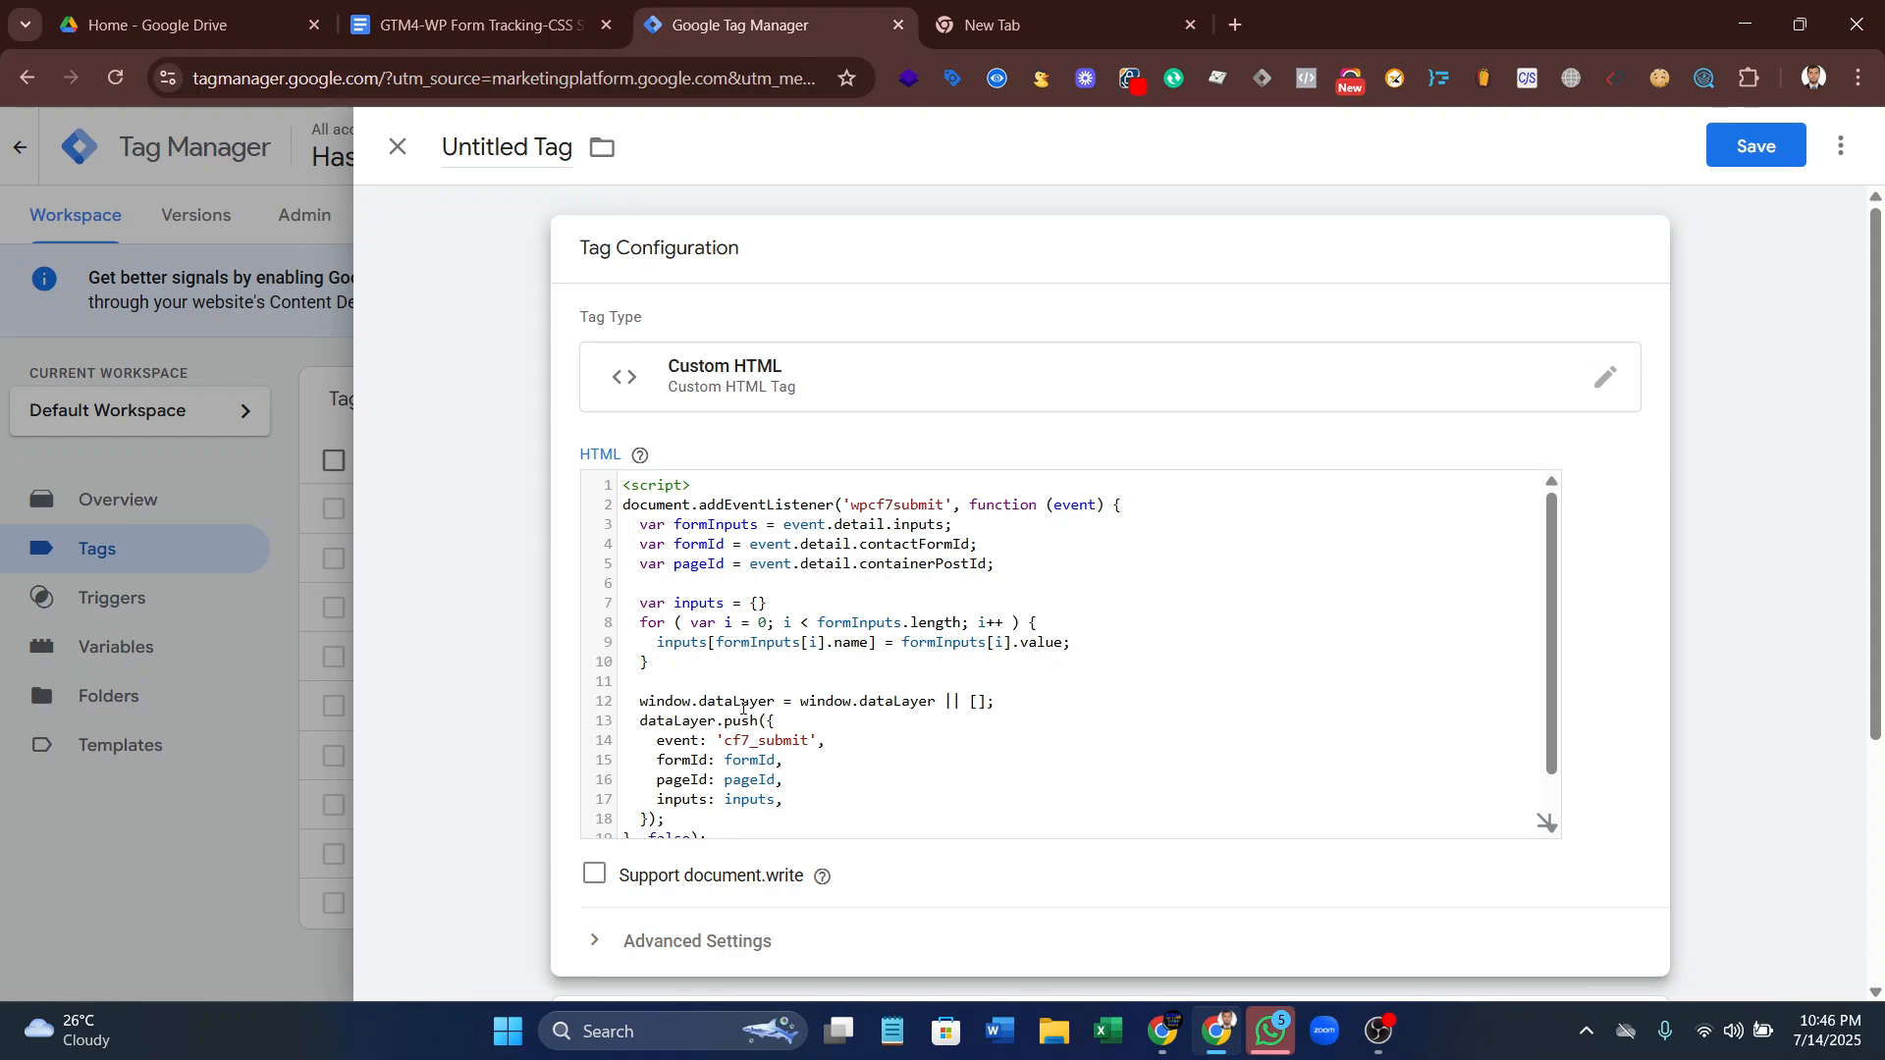
scroll(719, 683, down, 2)
scroll(719, 687, up, 2)
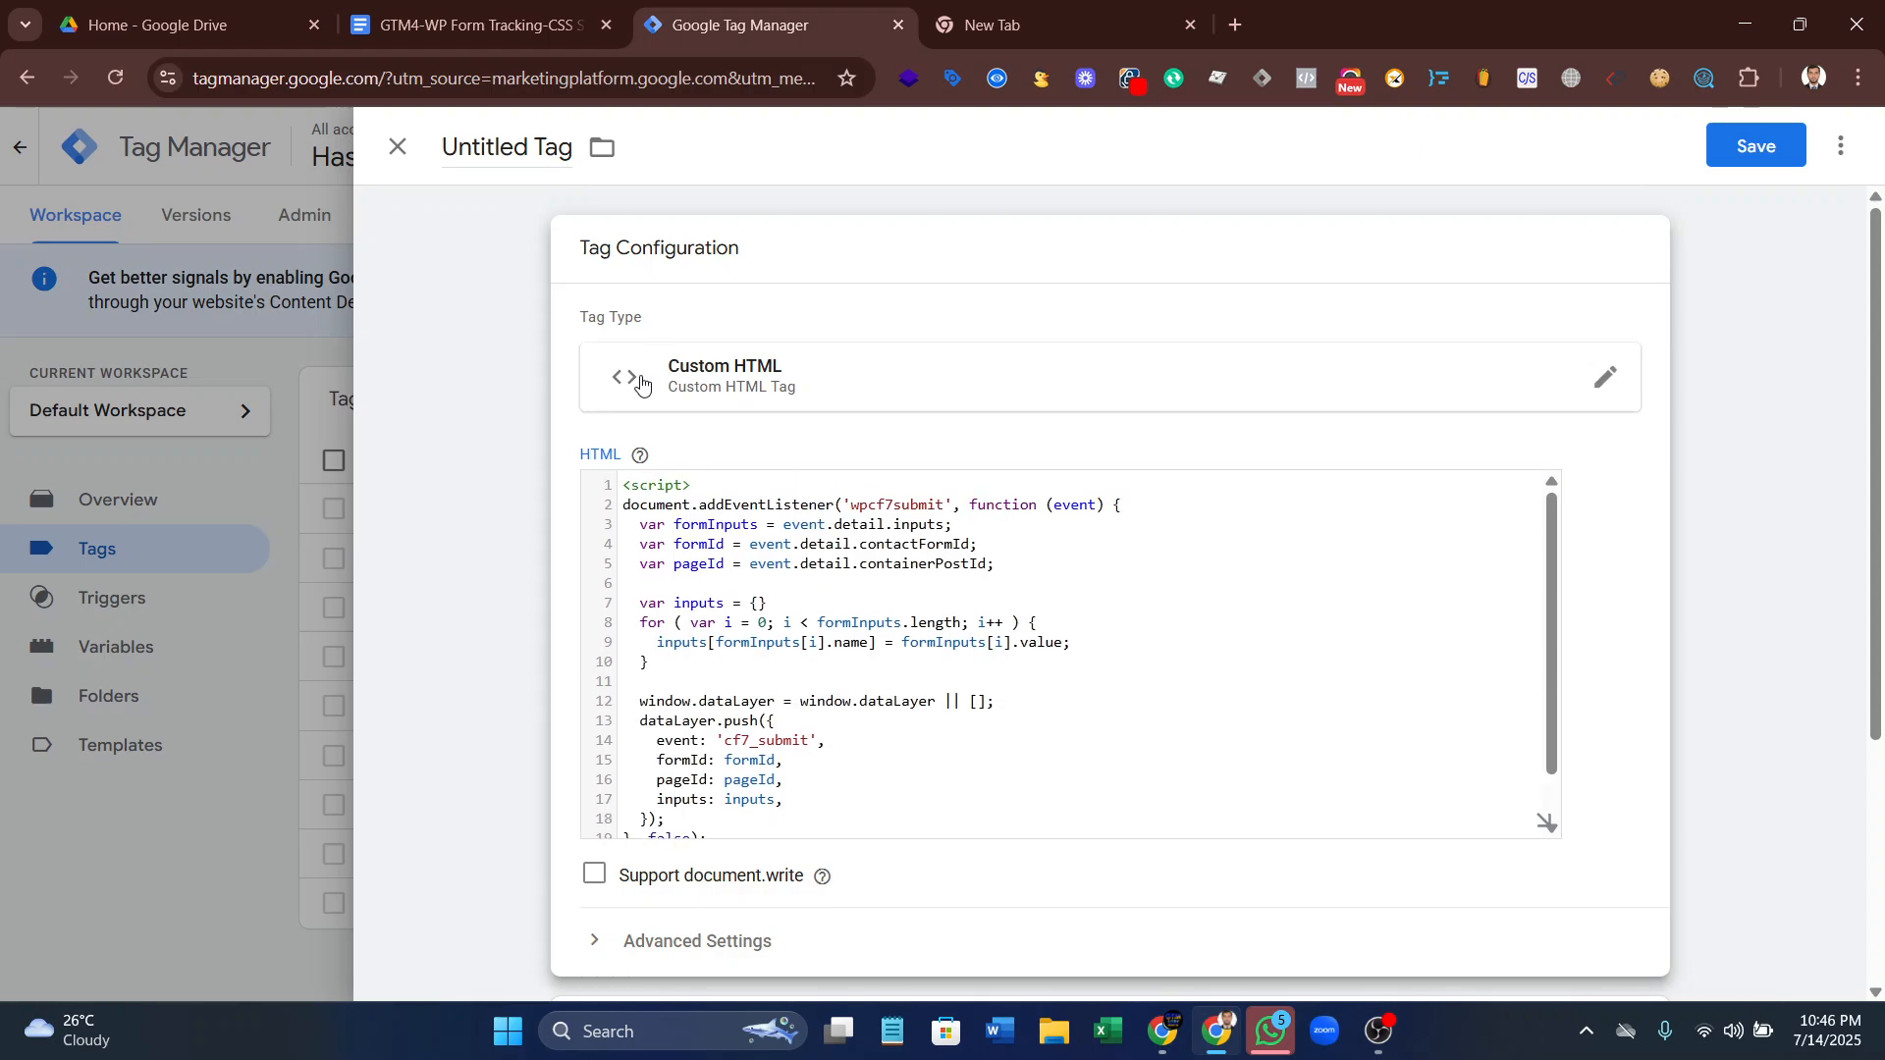
- Set the Custom HTML tag to fire on the All Pages page view trigger
scroll(836, 498, down, 2)
scroll(771, 690, down, 3)
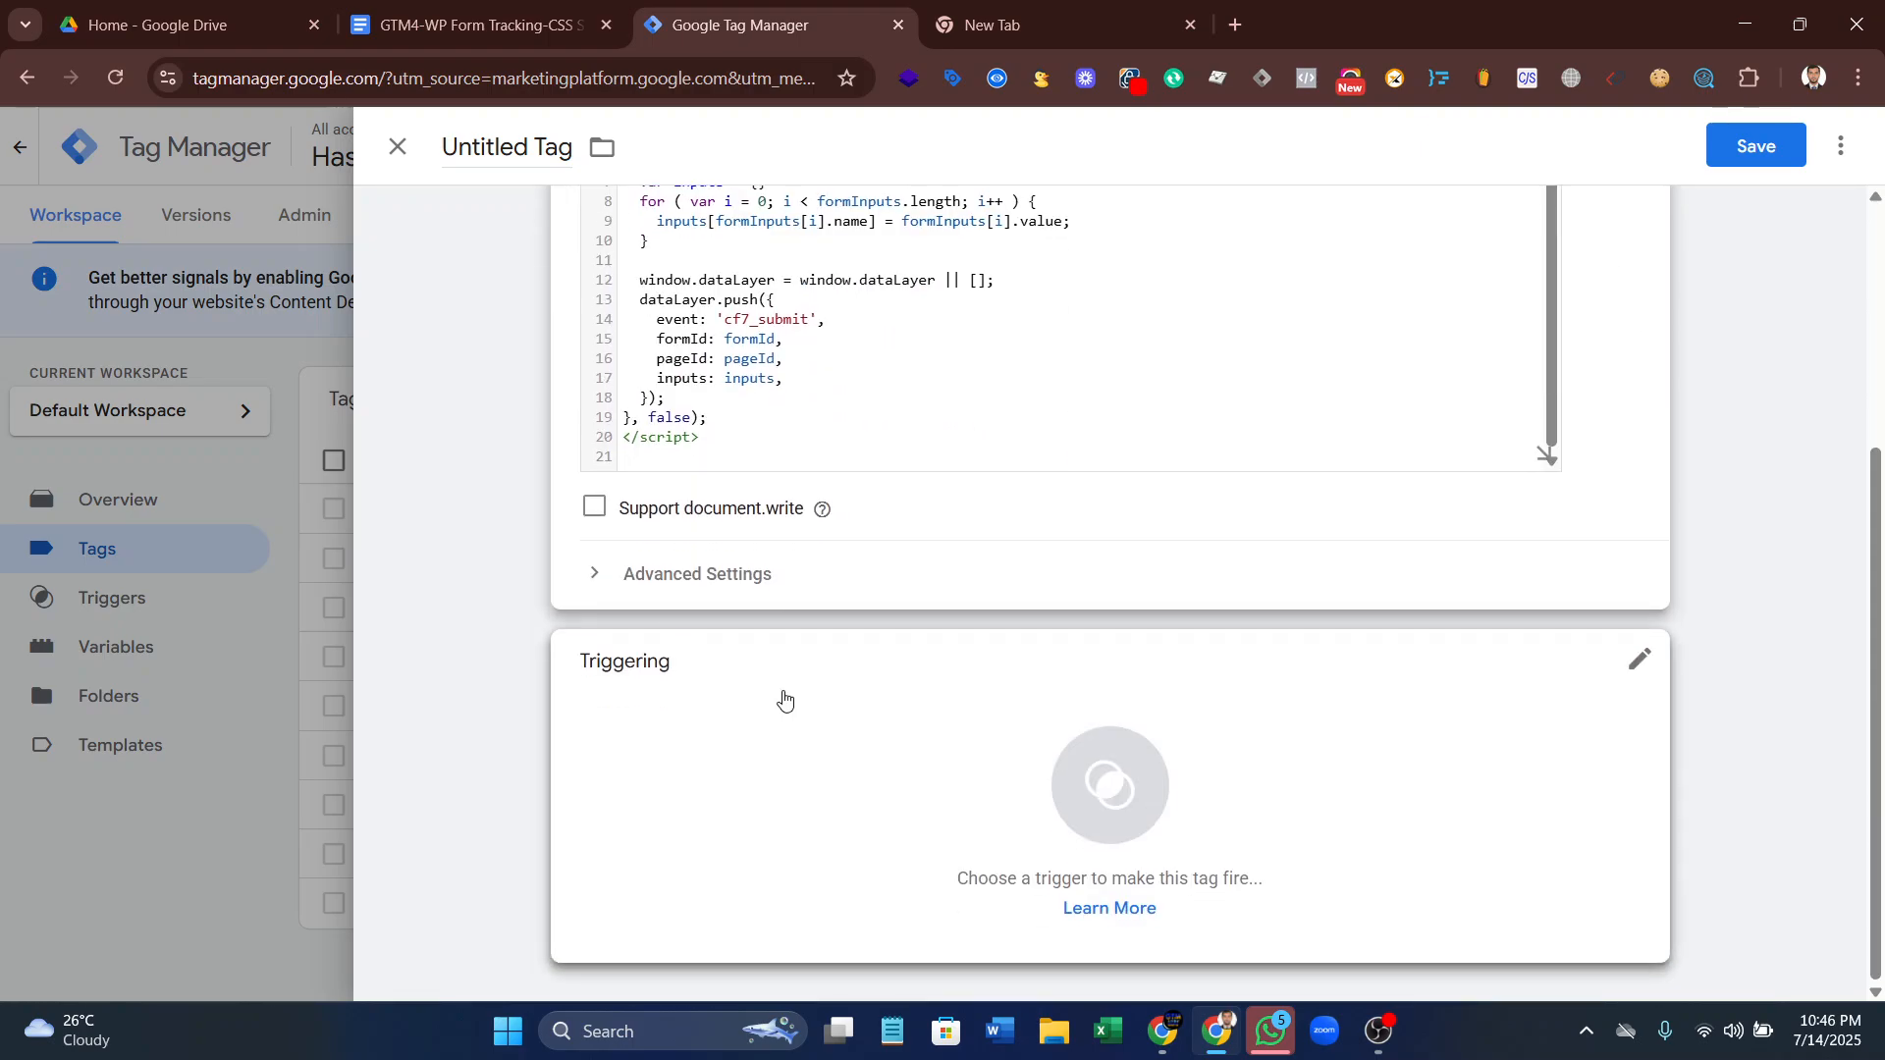
click(1040, 796)
click(493, 260)
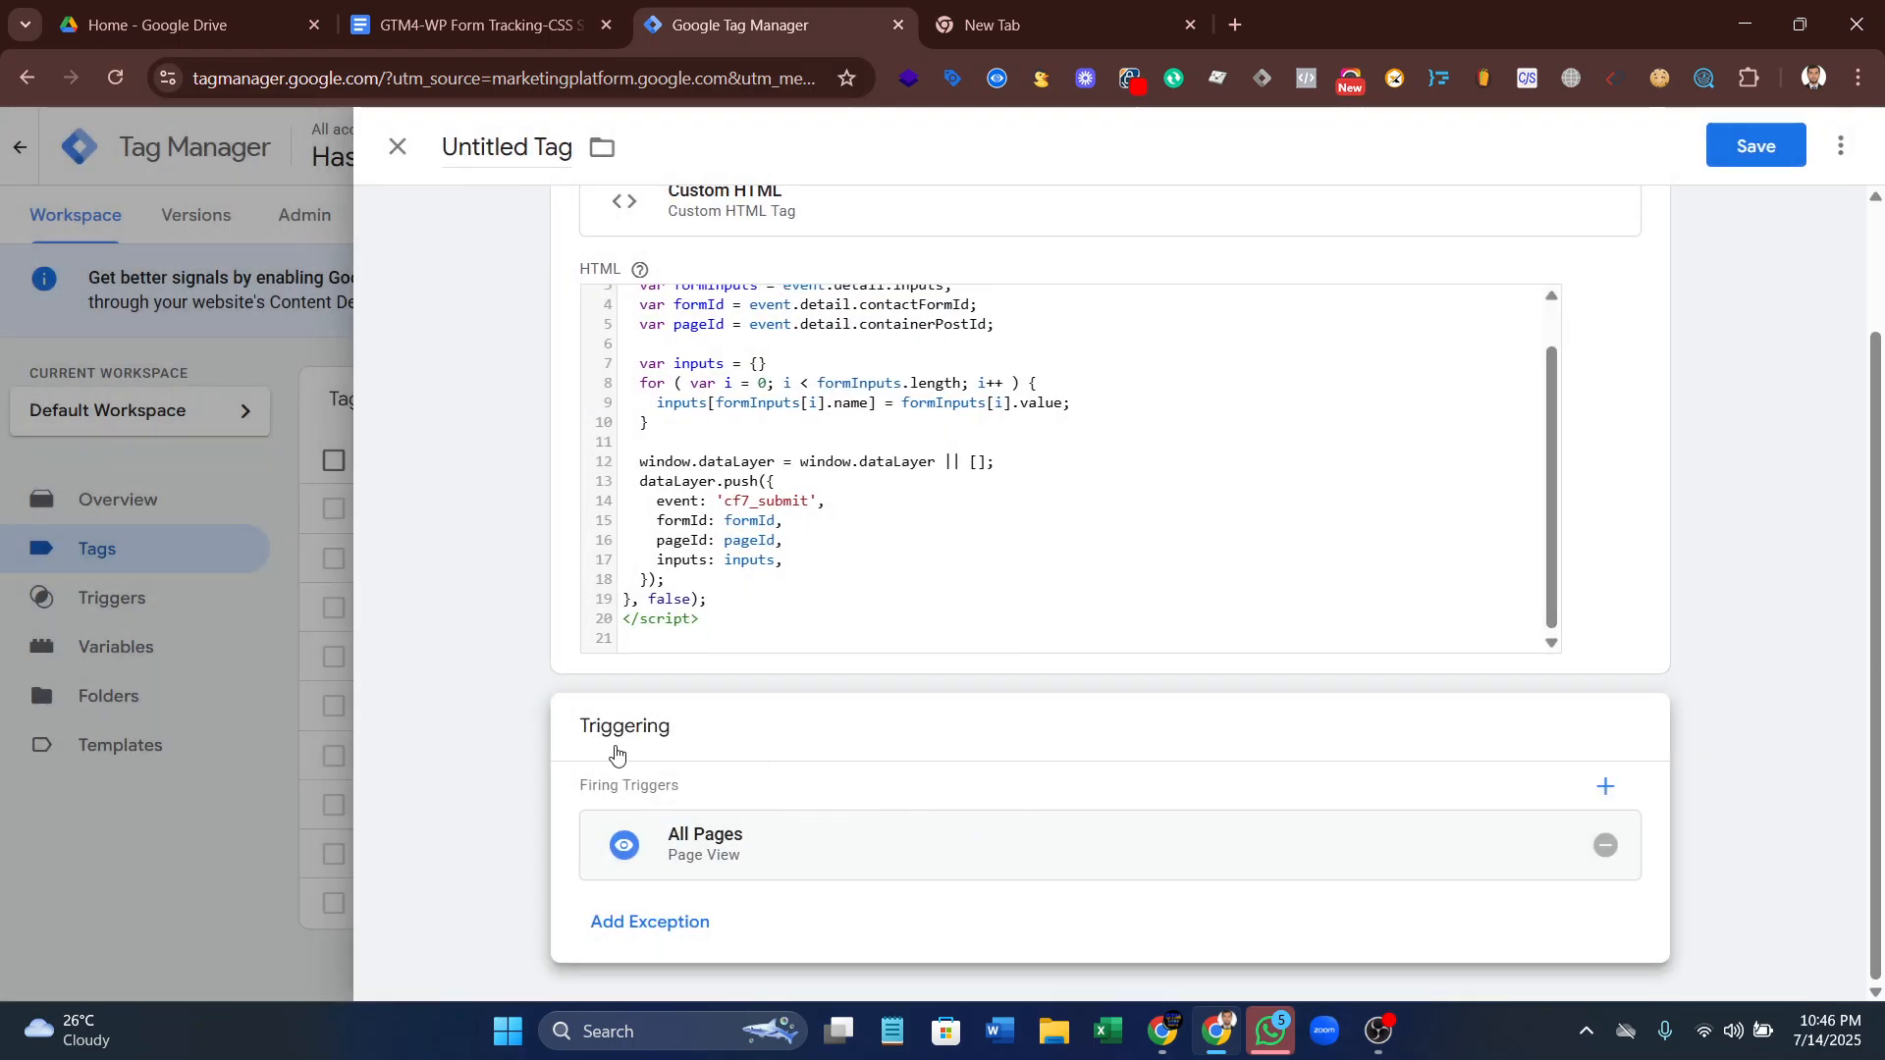
scroll(718, 590, up, 2)
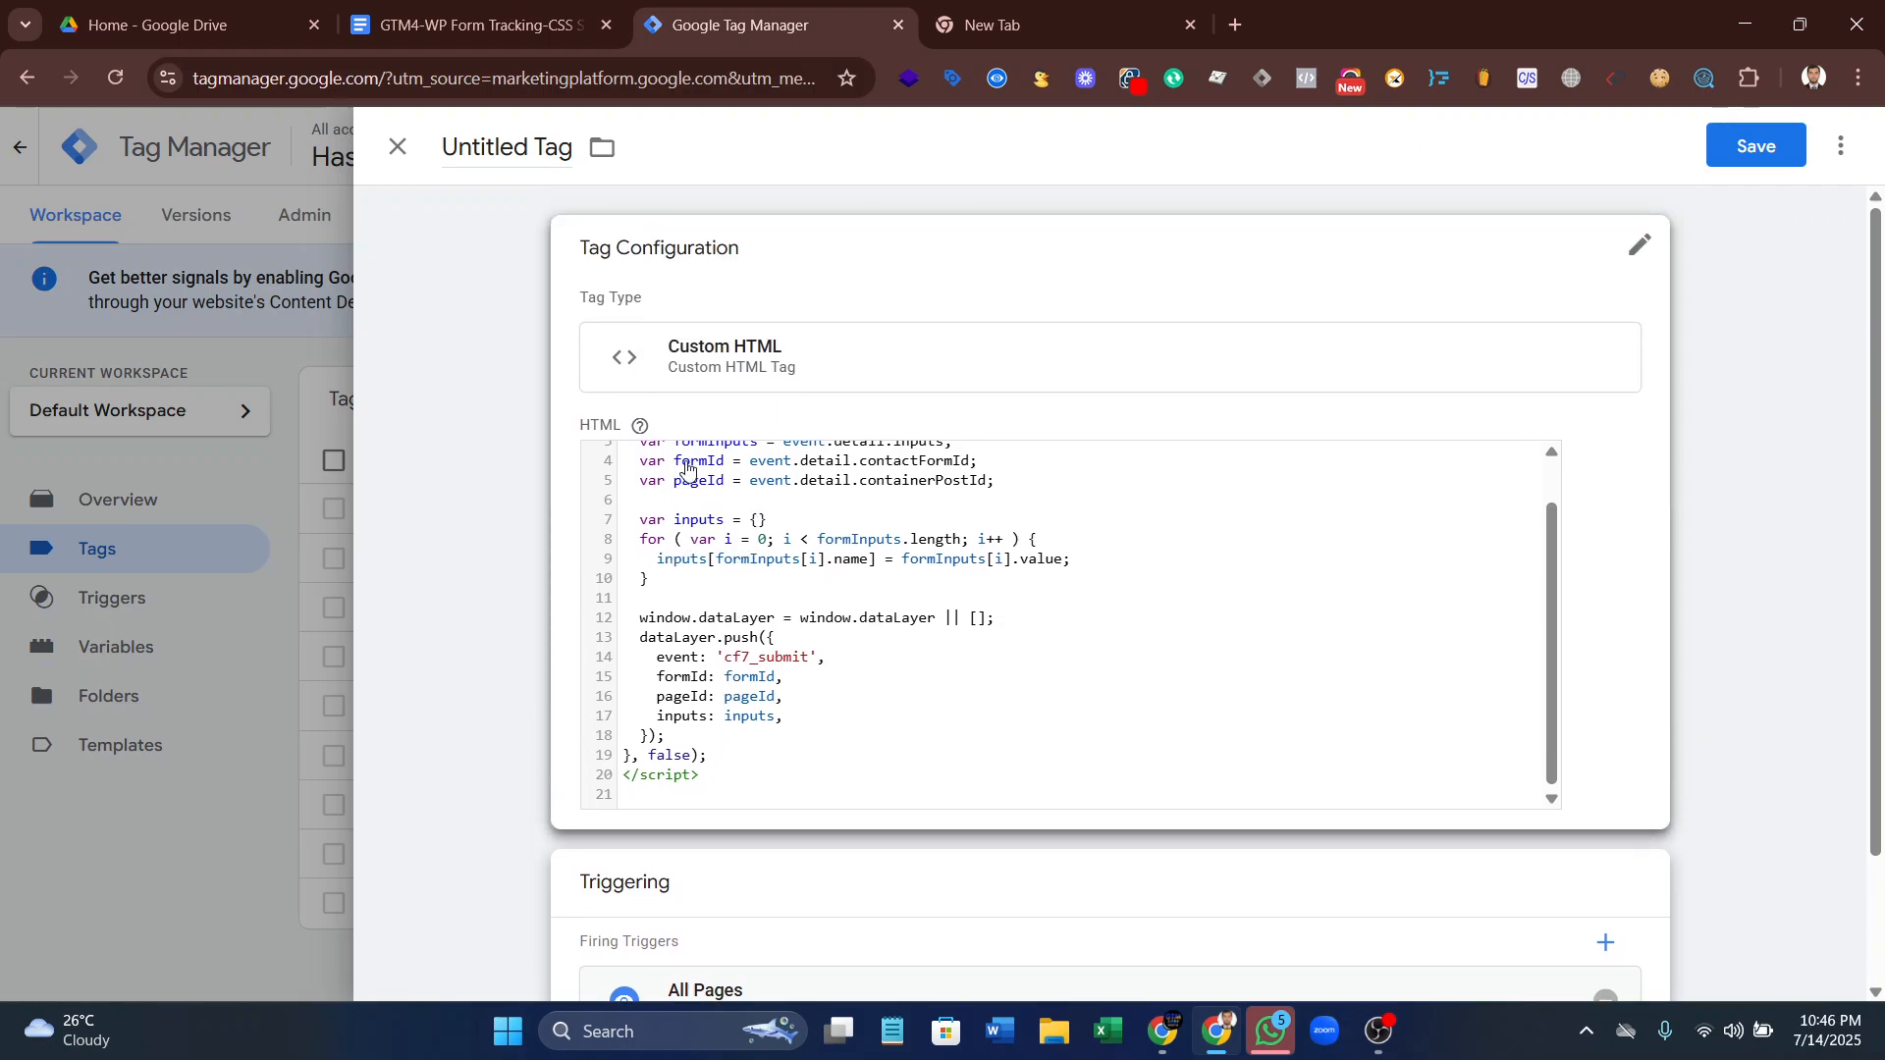
scroll(803, 594, down, 2)
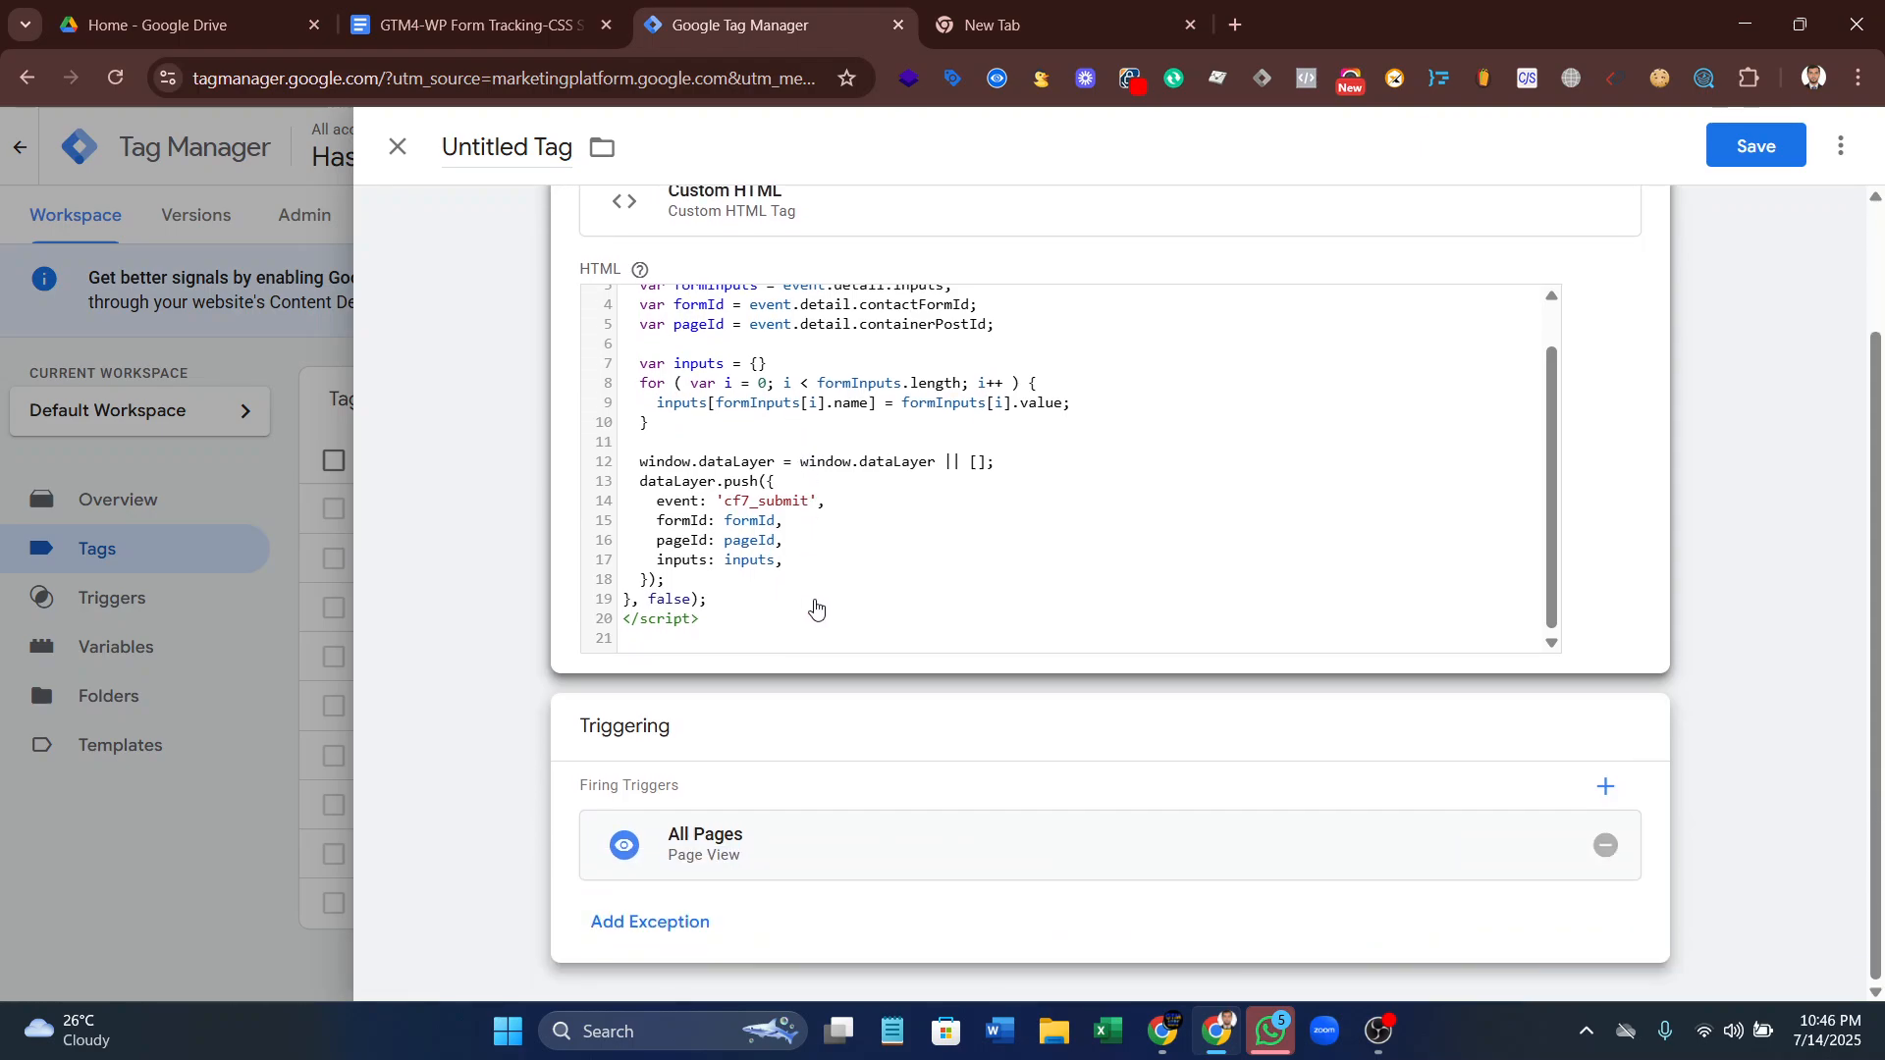
scroll(812, 608, up, 2)
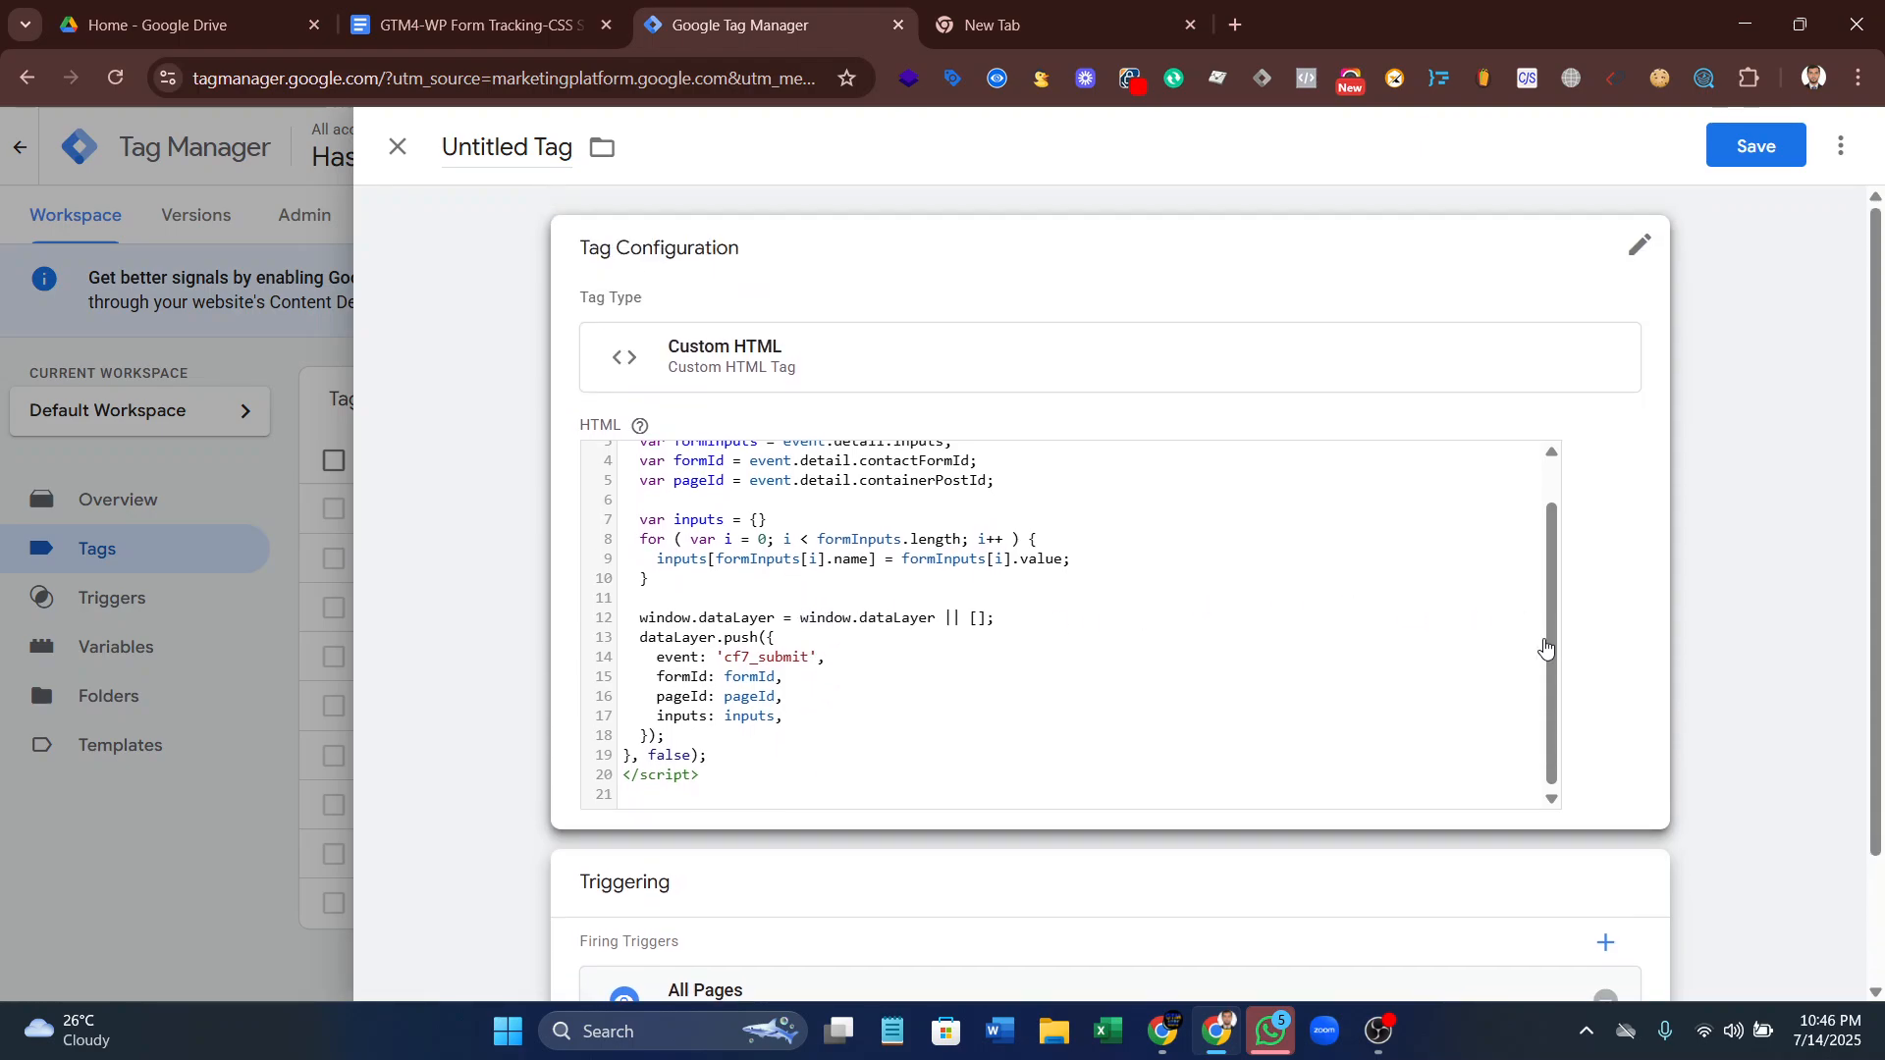
drag(1552, 641, 1548, 711)
scroll(527, 773, down, 2)
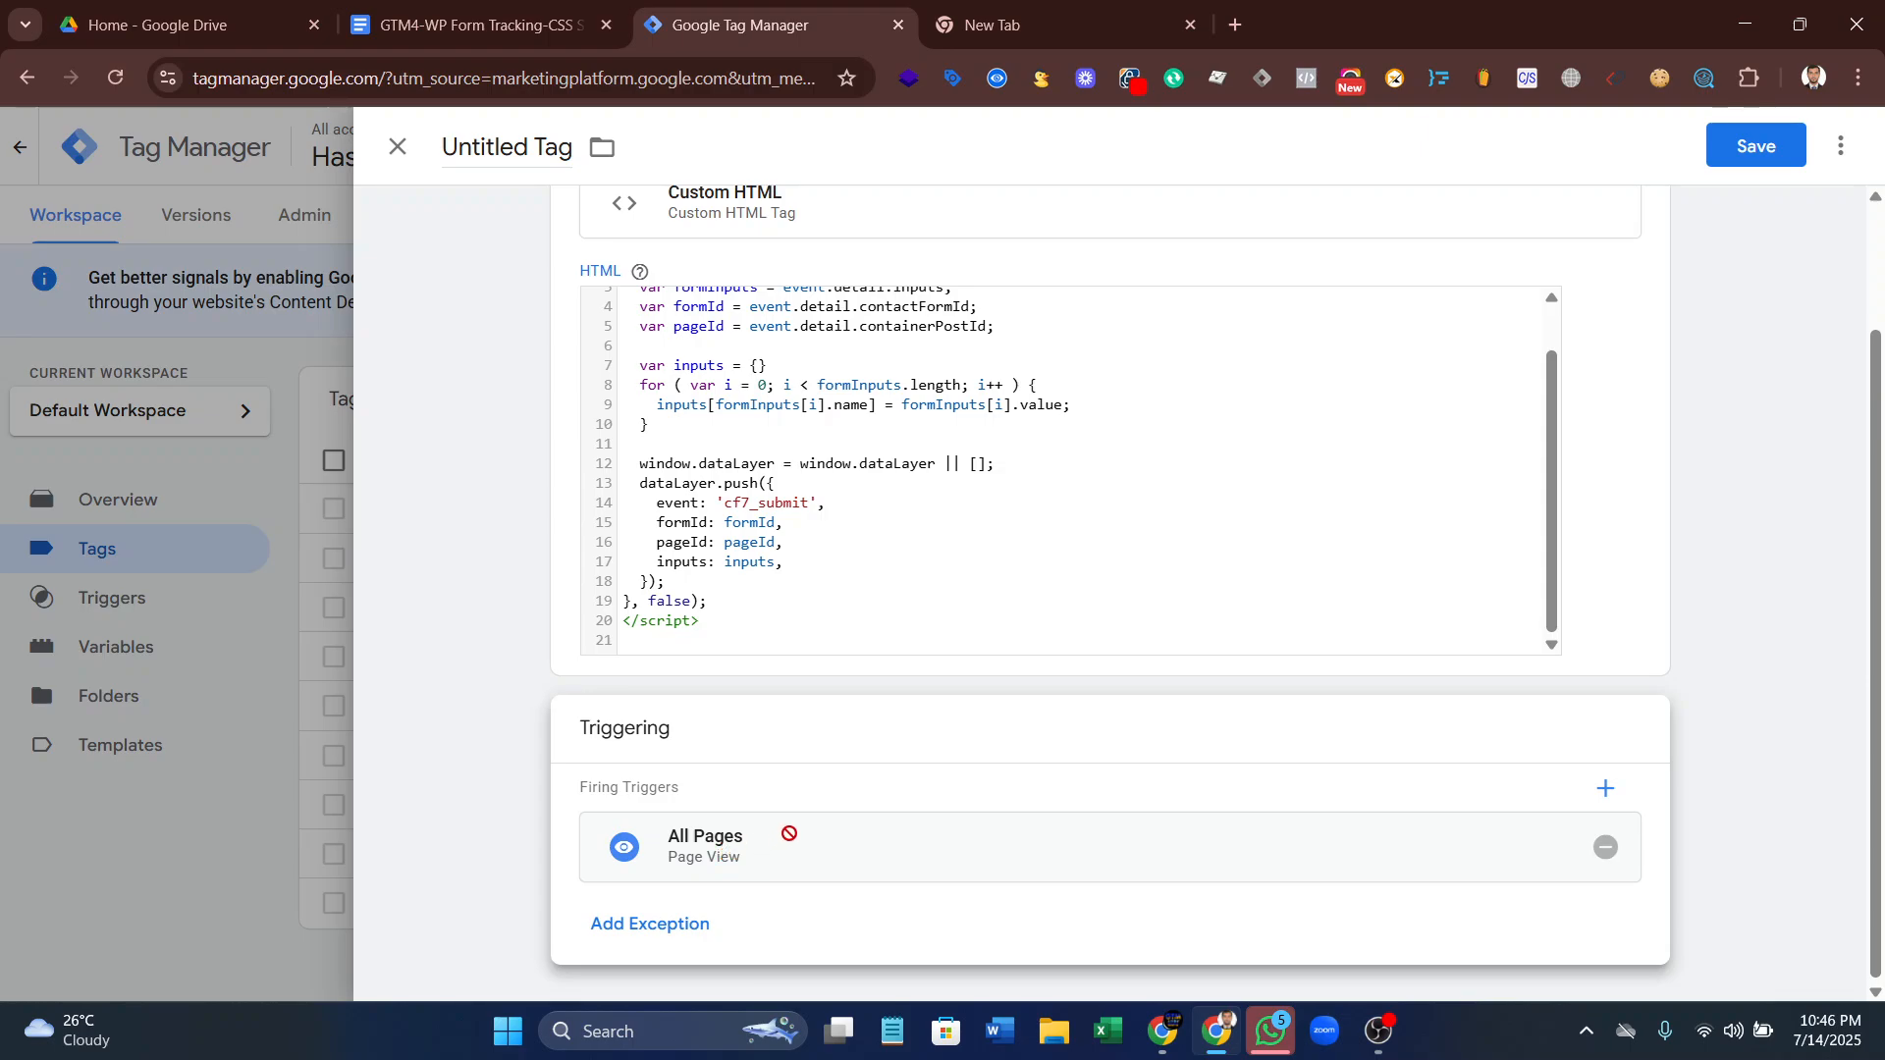
- Name the tag "cHTML CF7 Form Listnter Tag" and save it
scroll(725, 850, up, 2)
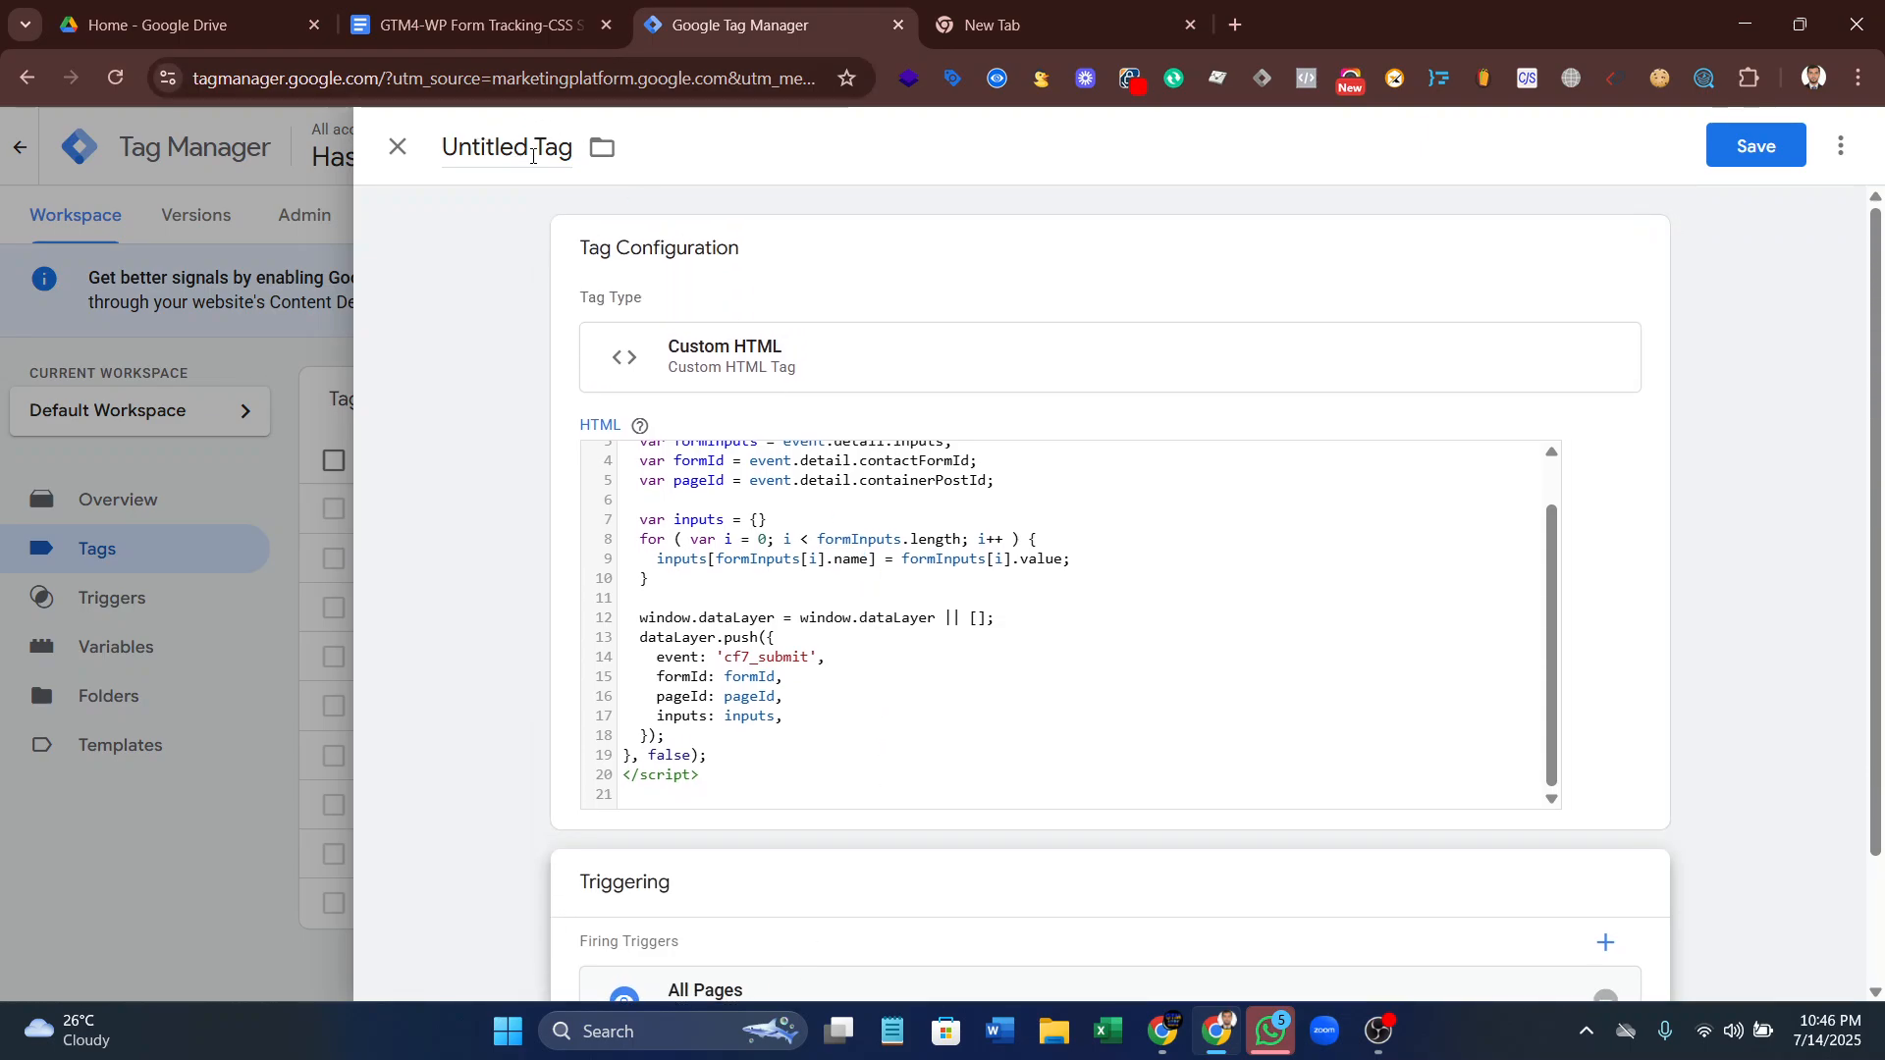
drag(532, 155, 399, 148)
text(C)
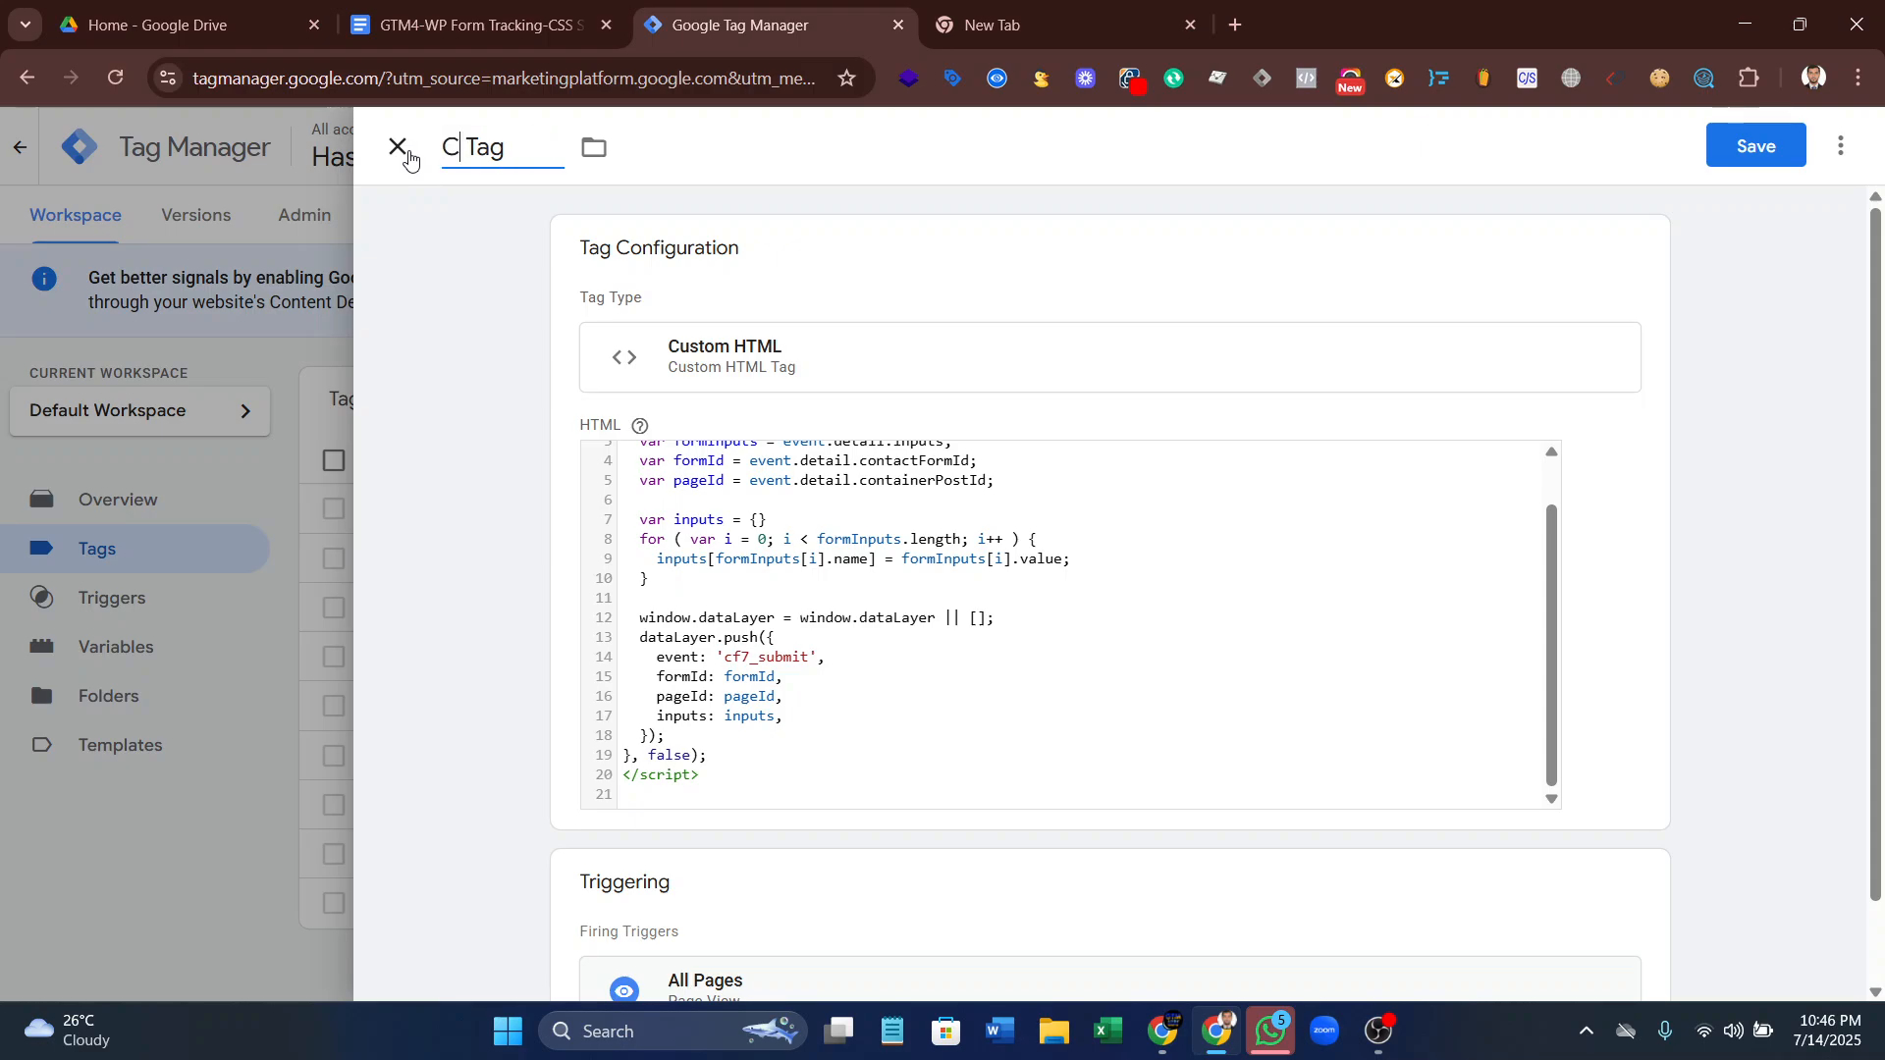
key(BackSpace)
text(cHTML)
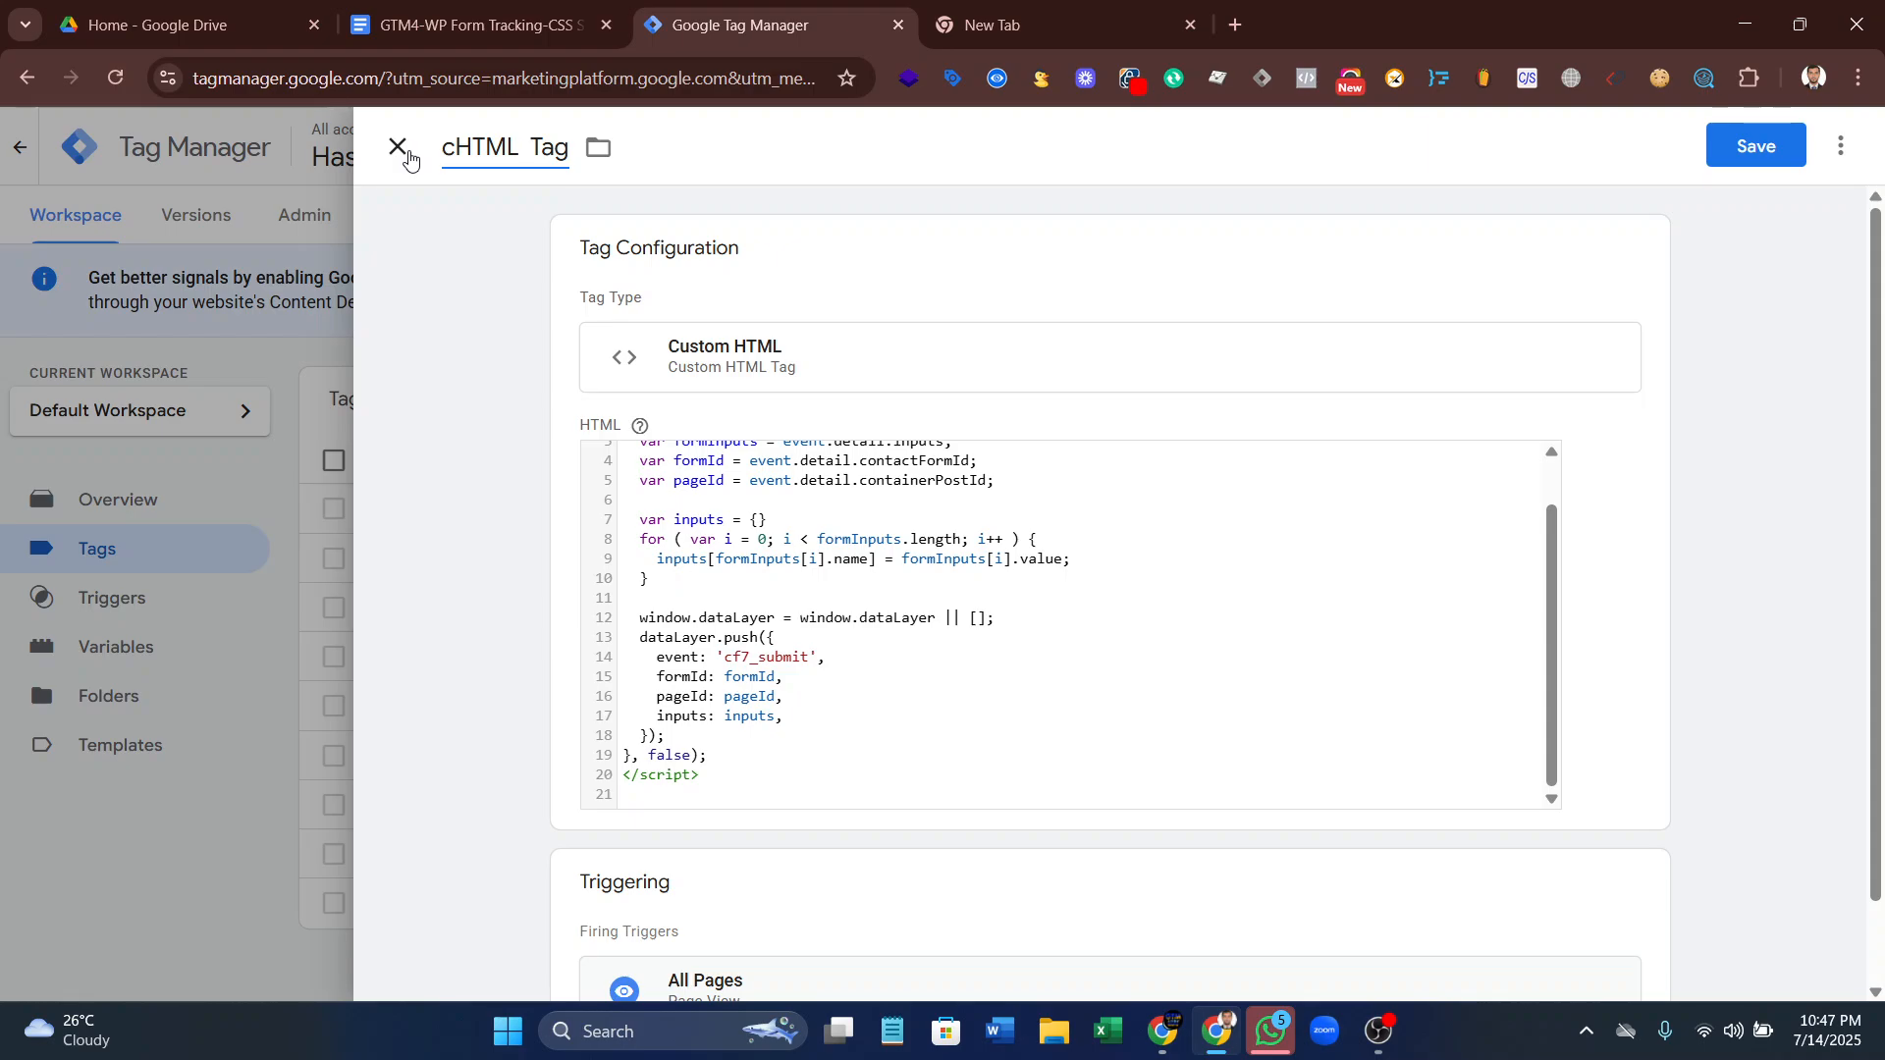
text( CF)
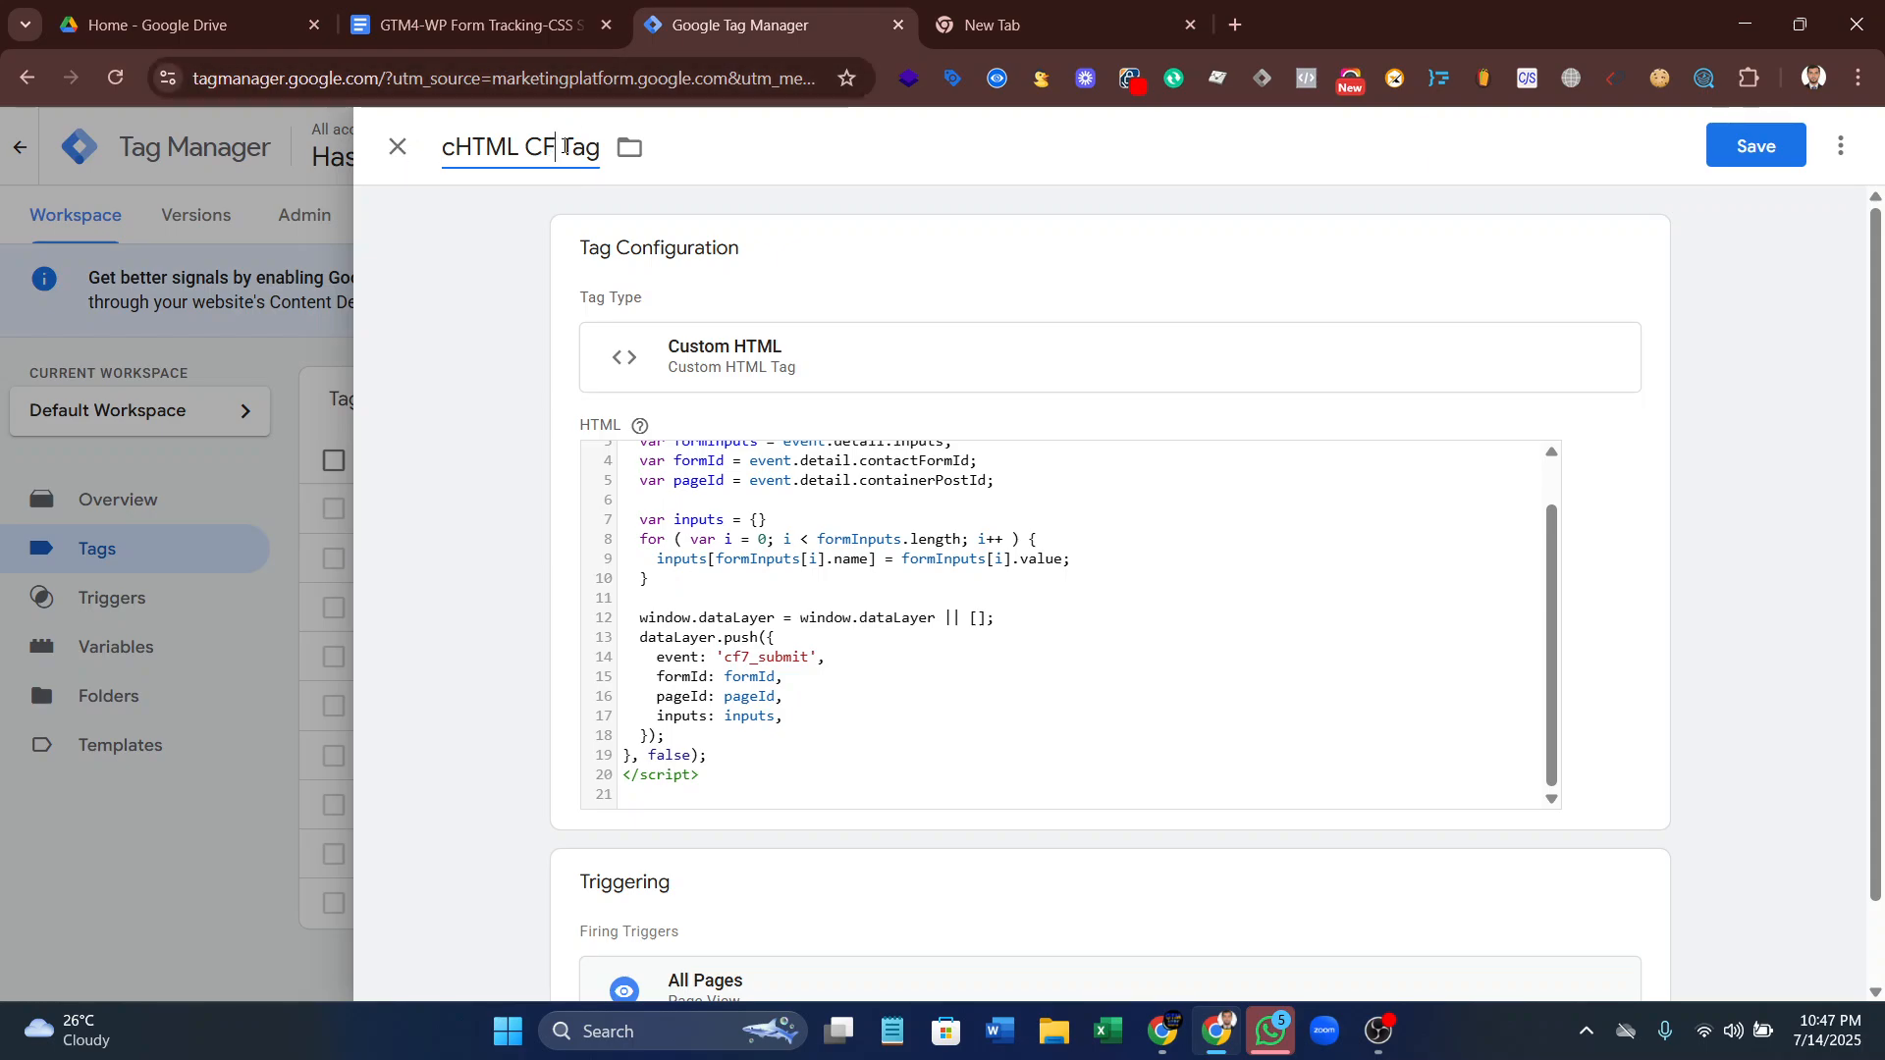
text(7 F)
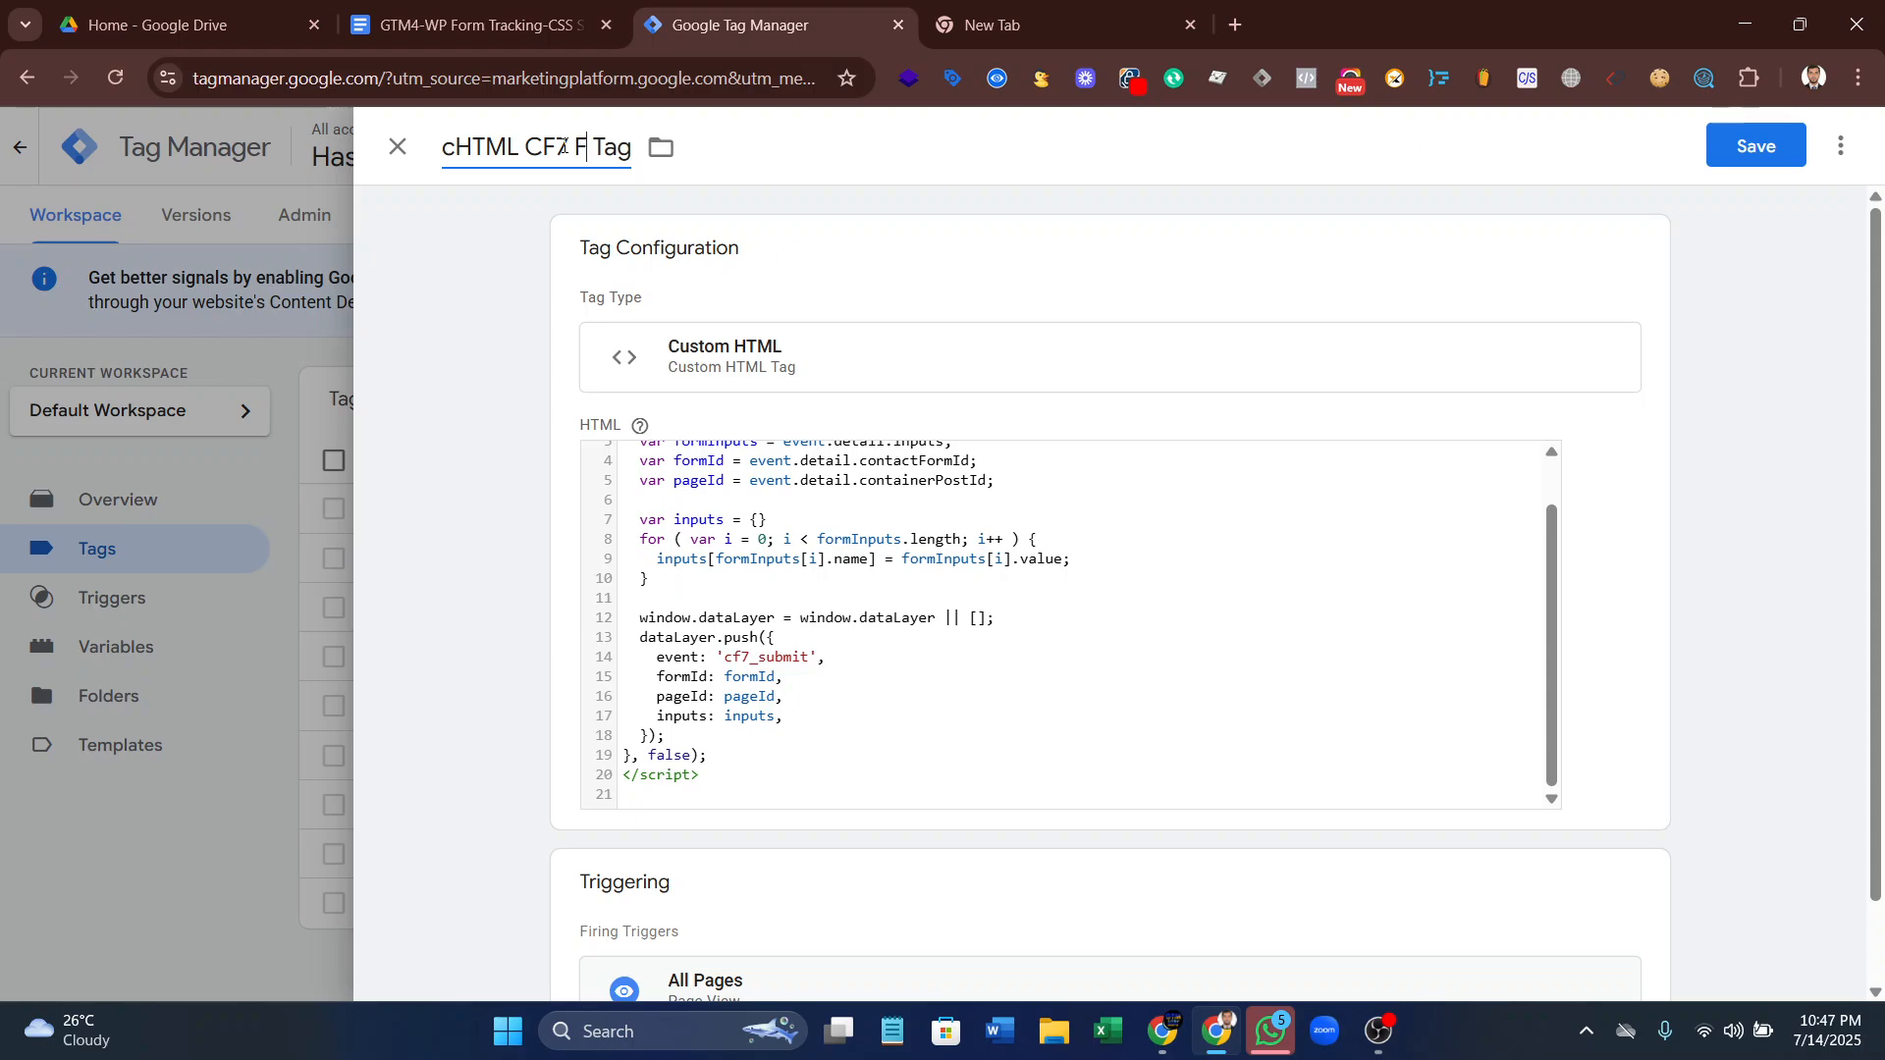
text(orm)
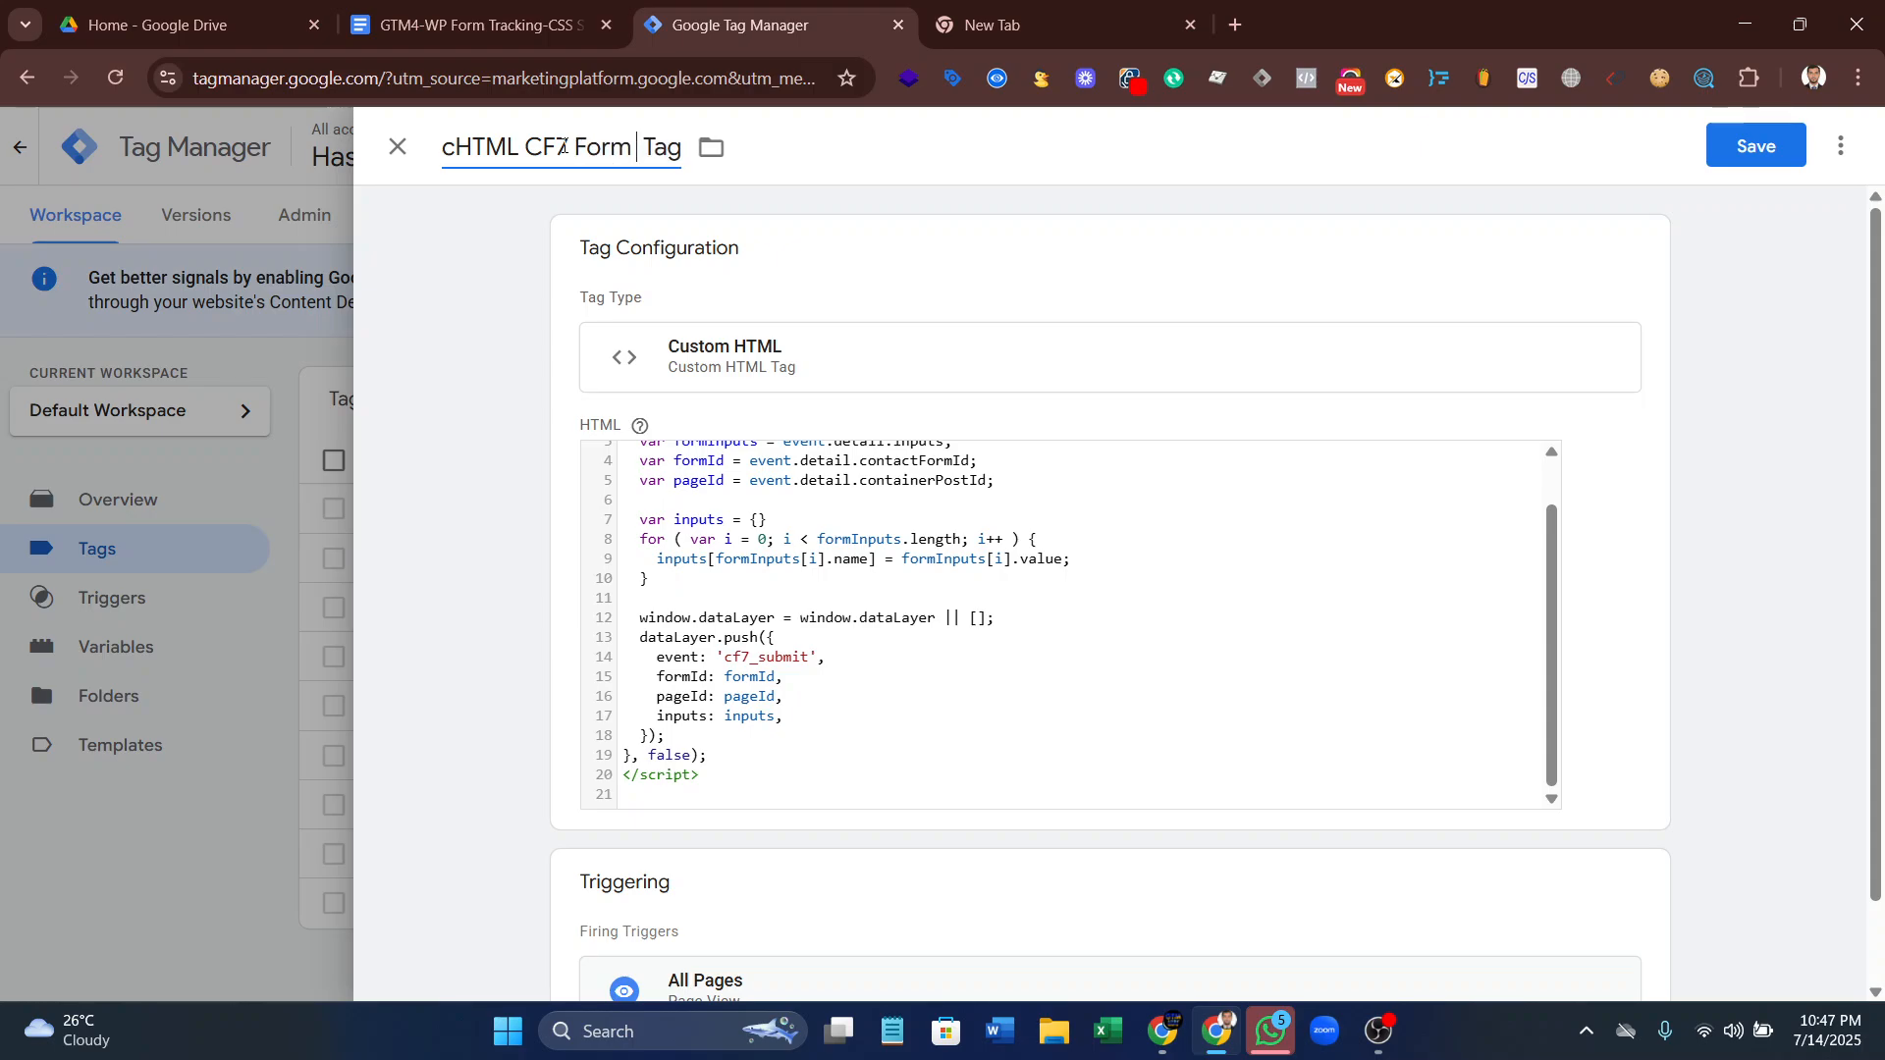
text( Lis )
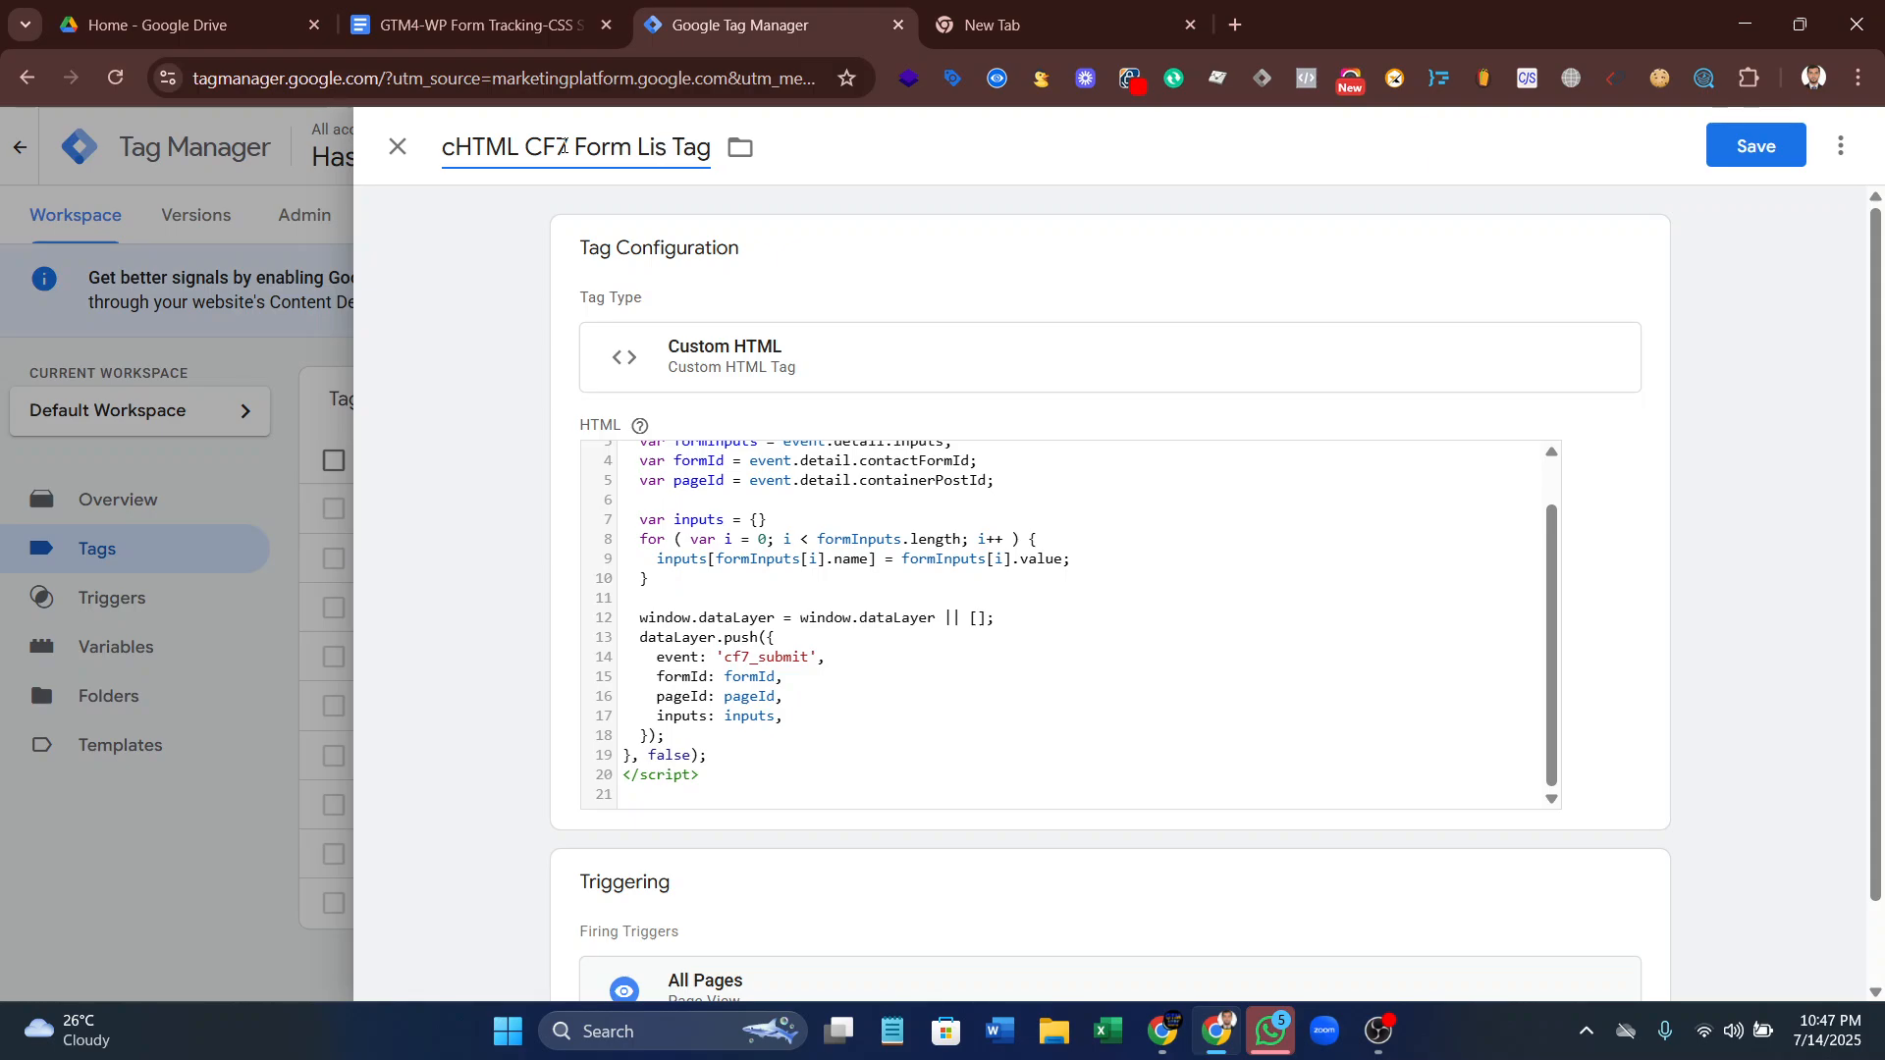
text(nter)
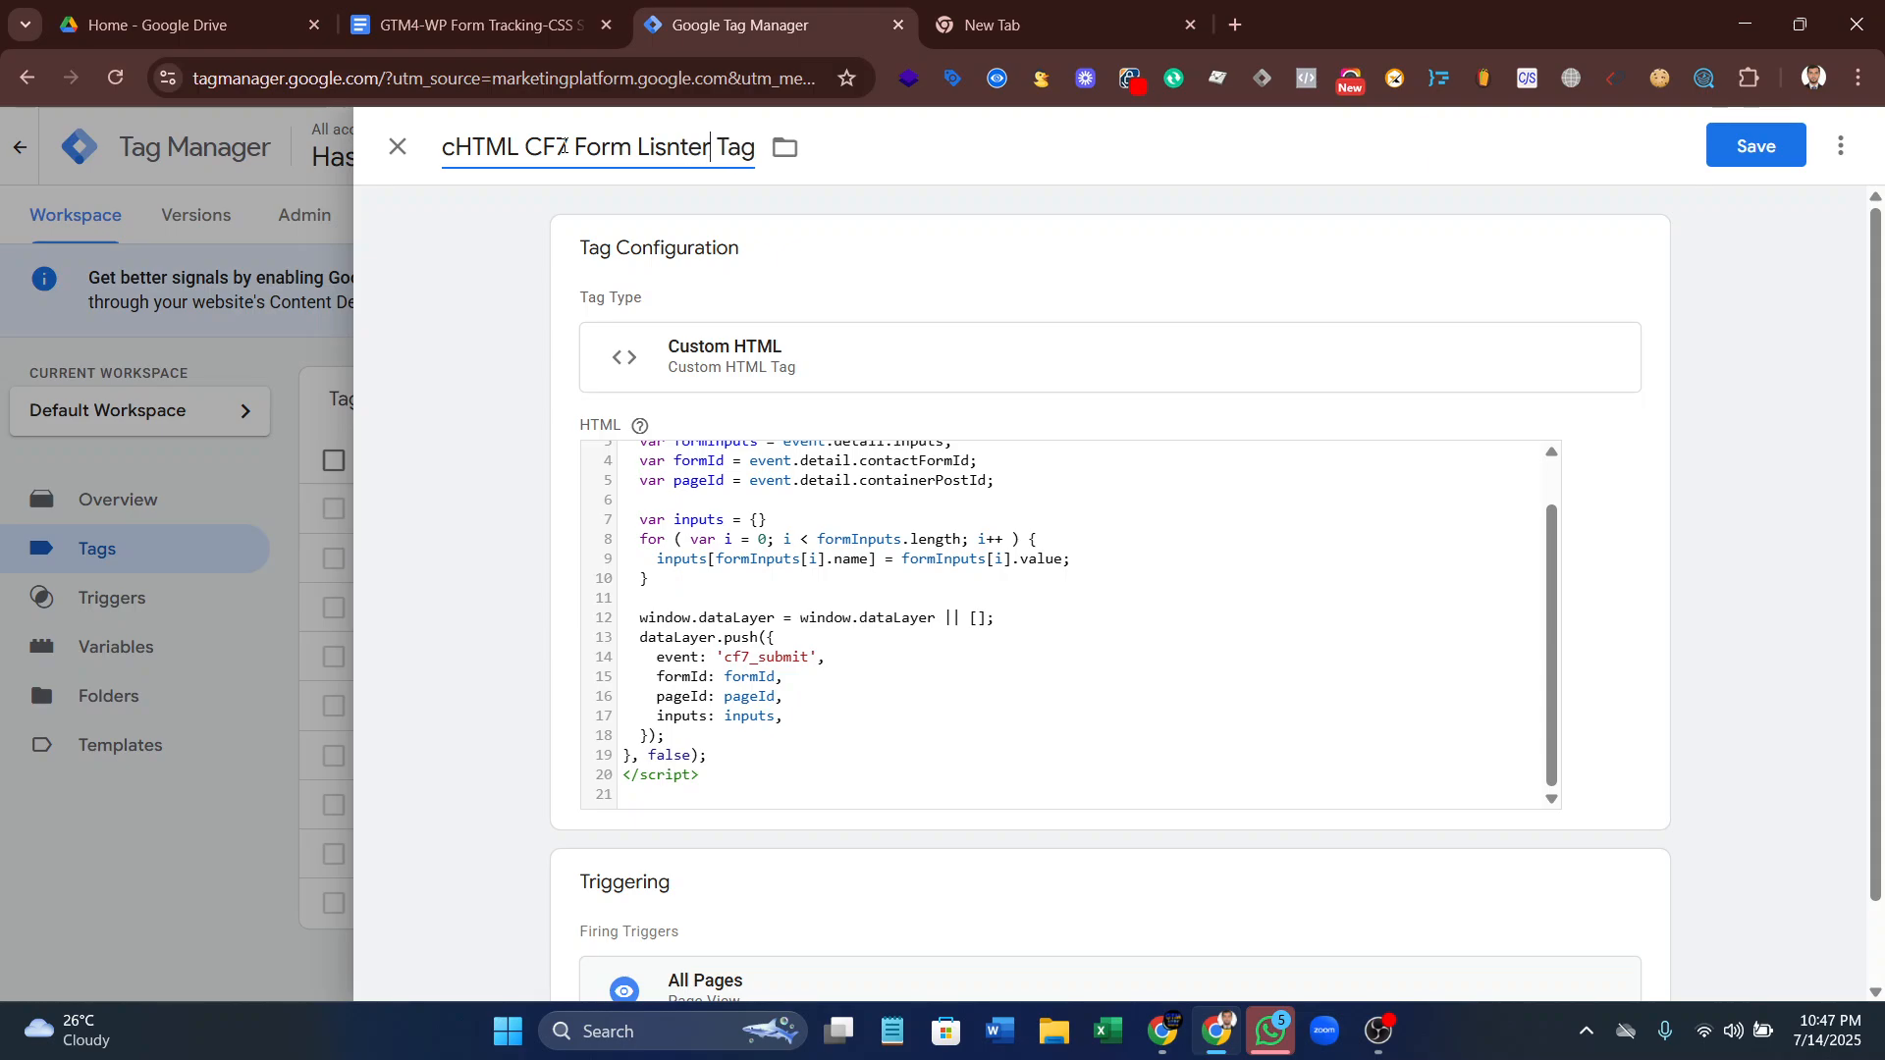
right_click(672, 149)
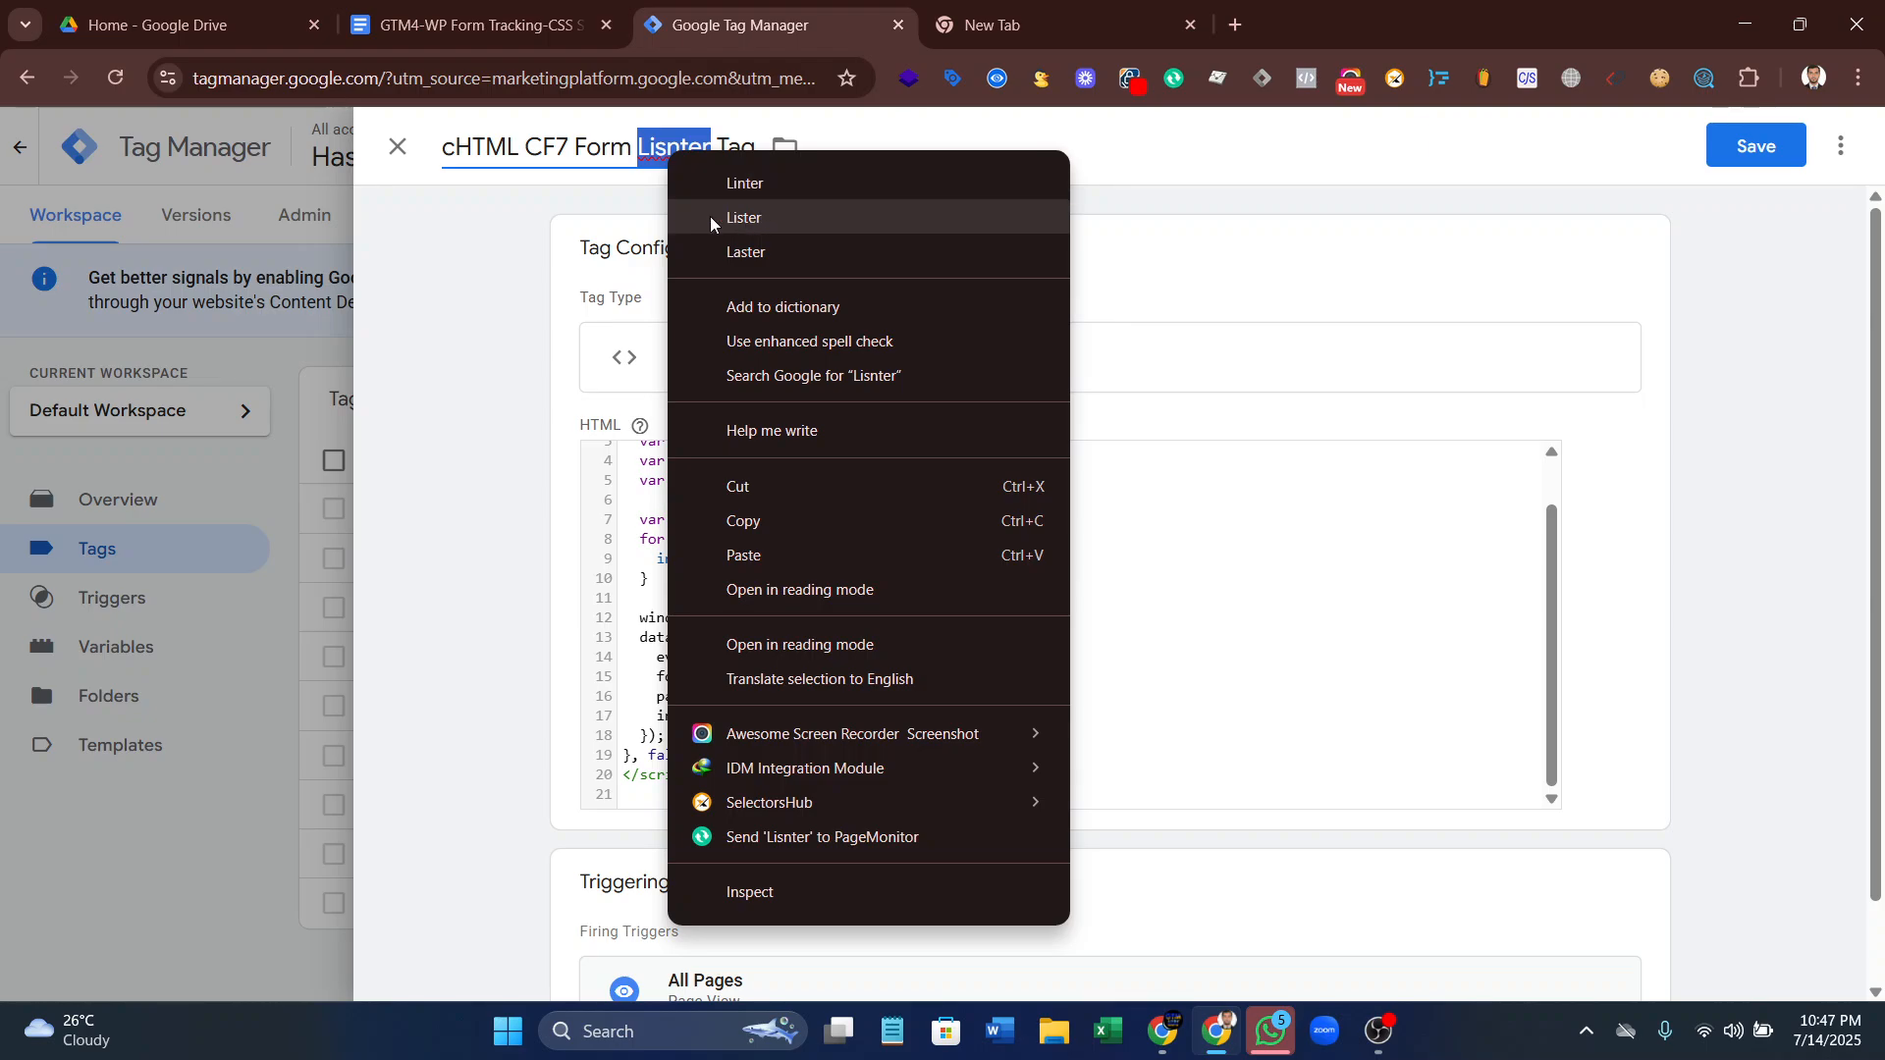
click(617, 203)
click(667, 148)
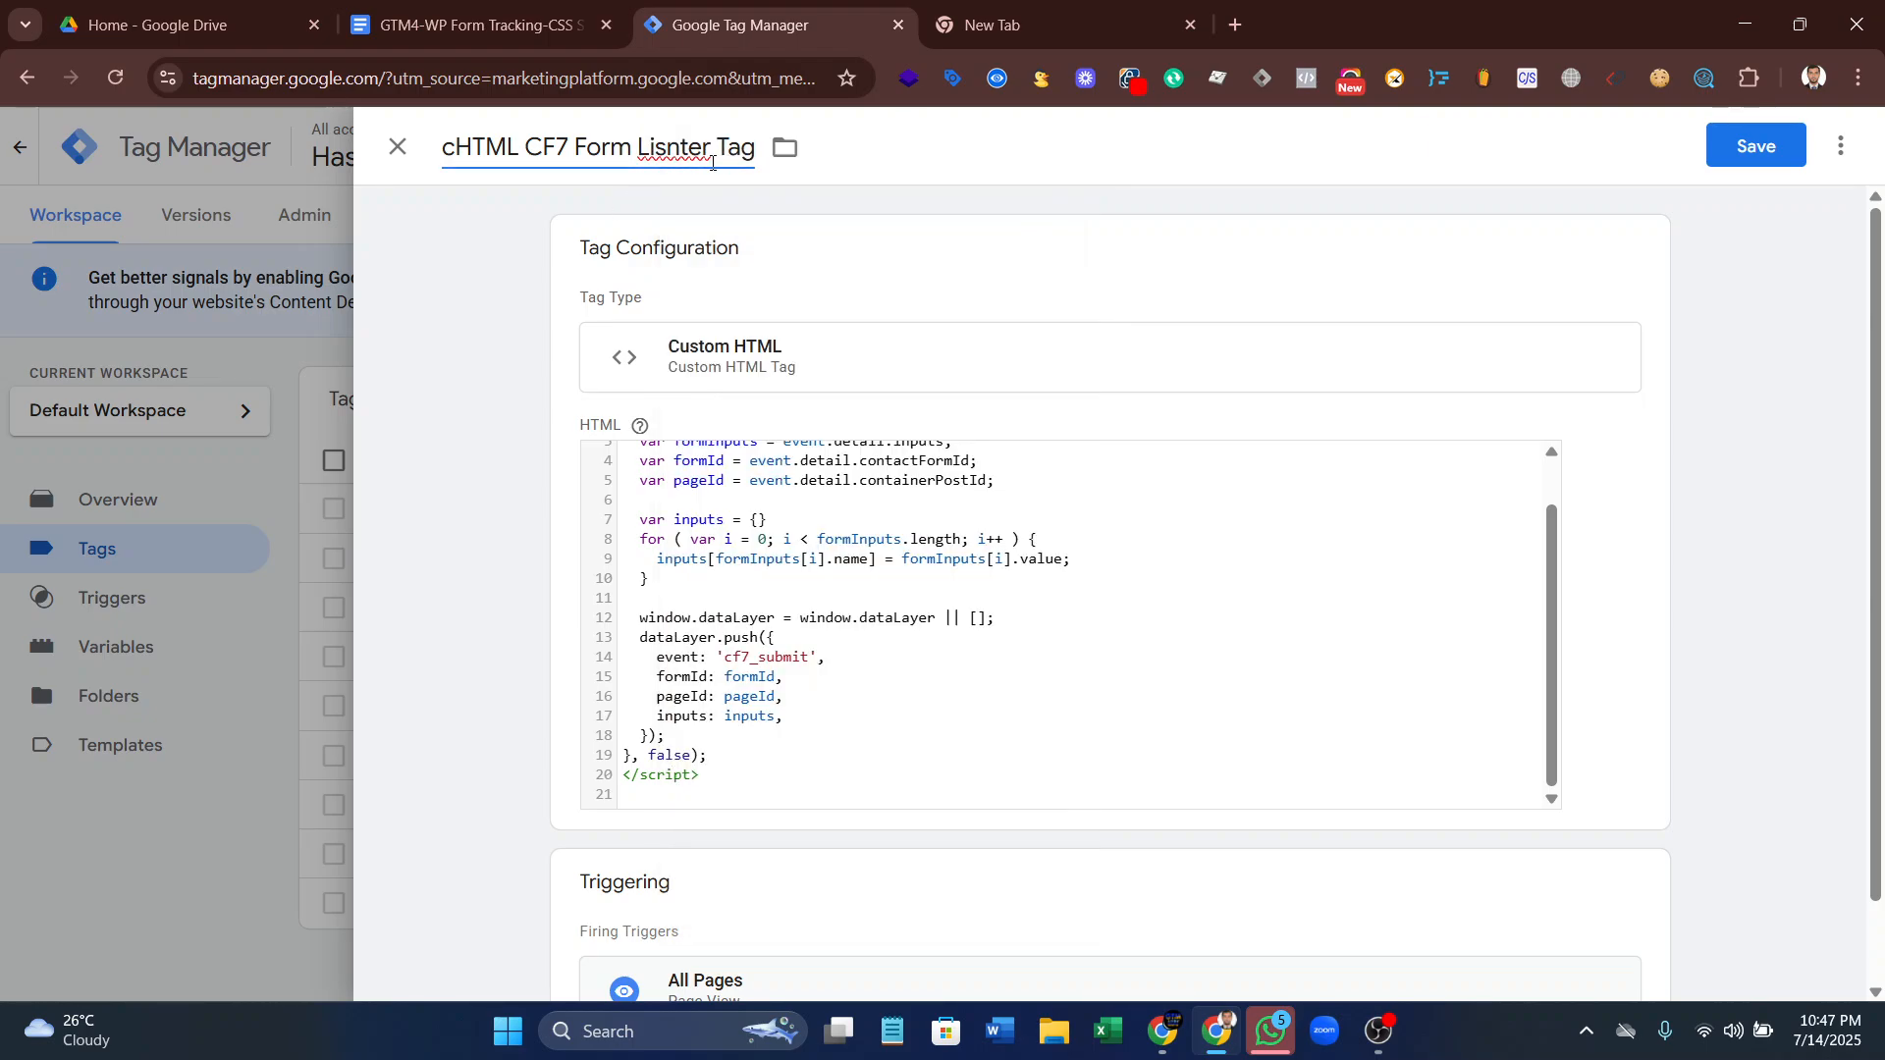
text(t)
click(1756, 145)
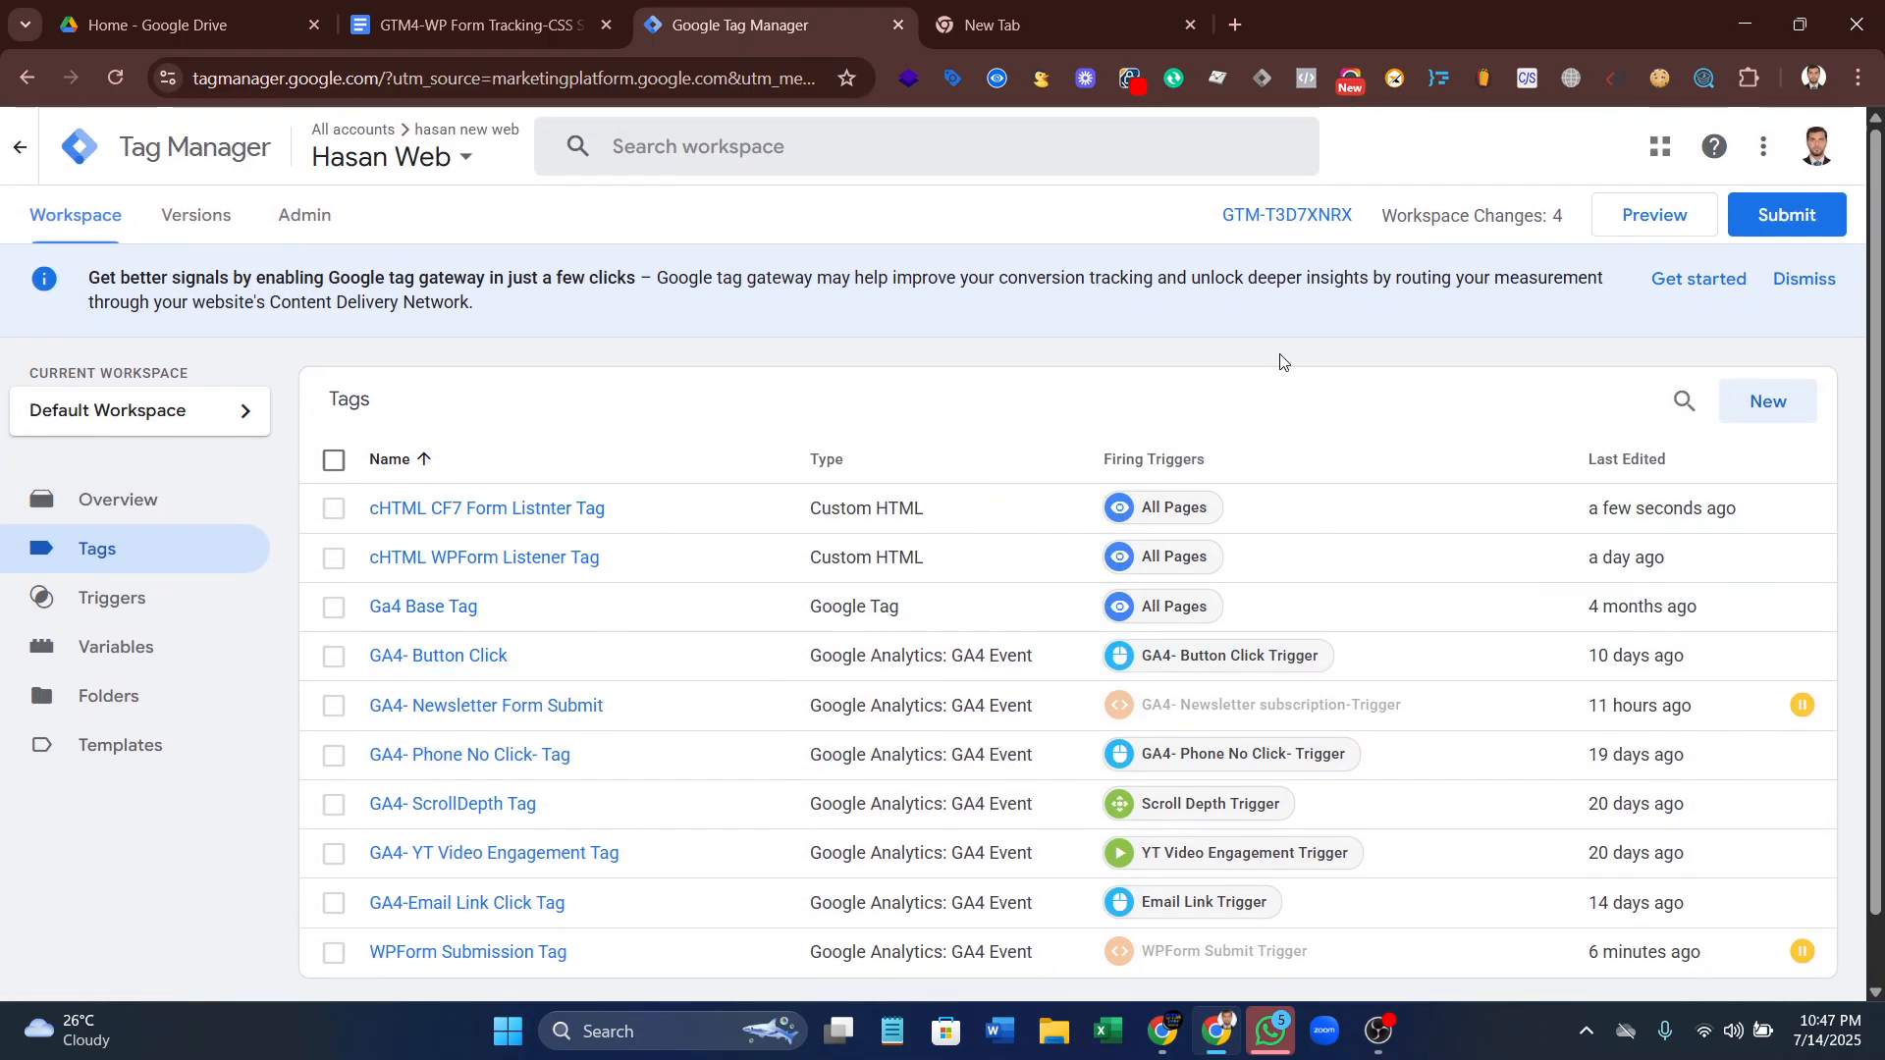
- Preview the container and connect Tag Assistant to the prefilled website URL, continuing to the debug summary once connected
click(1657, 229)
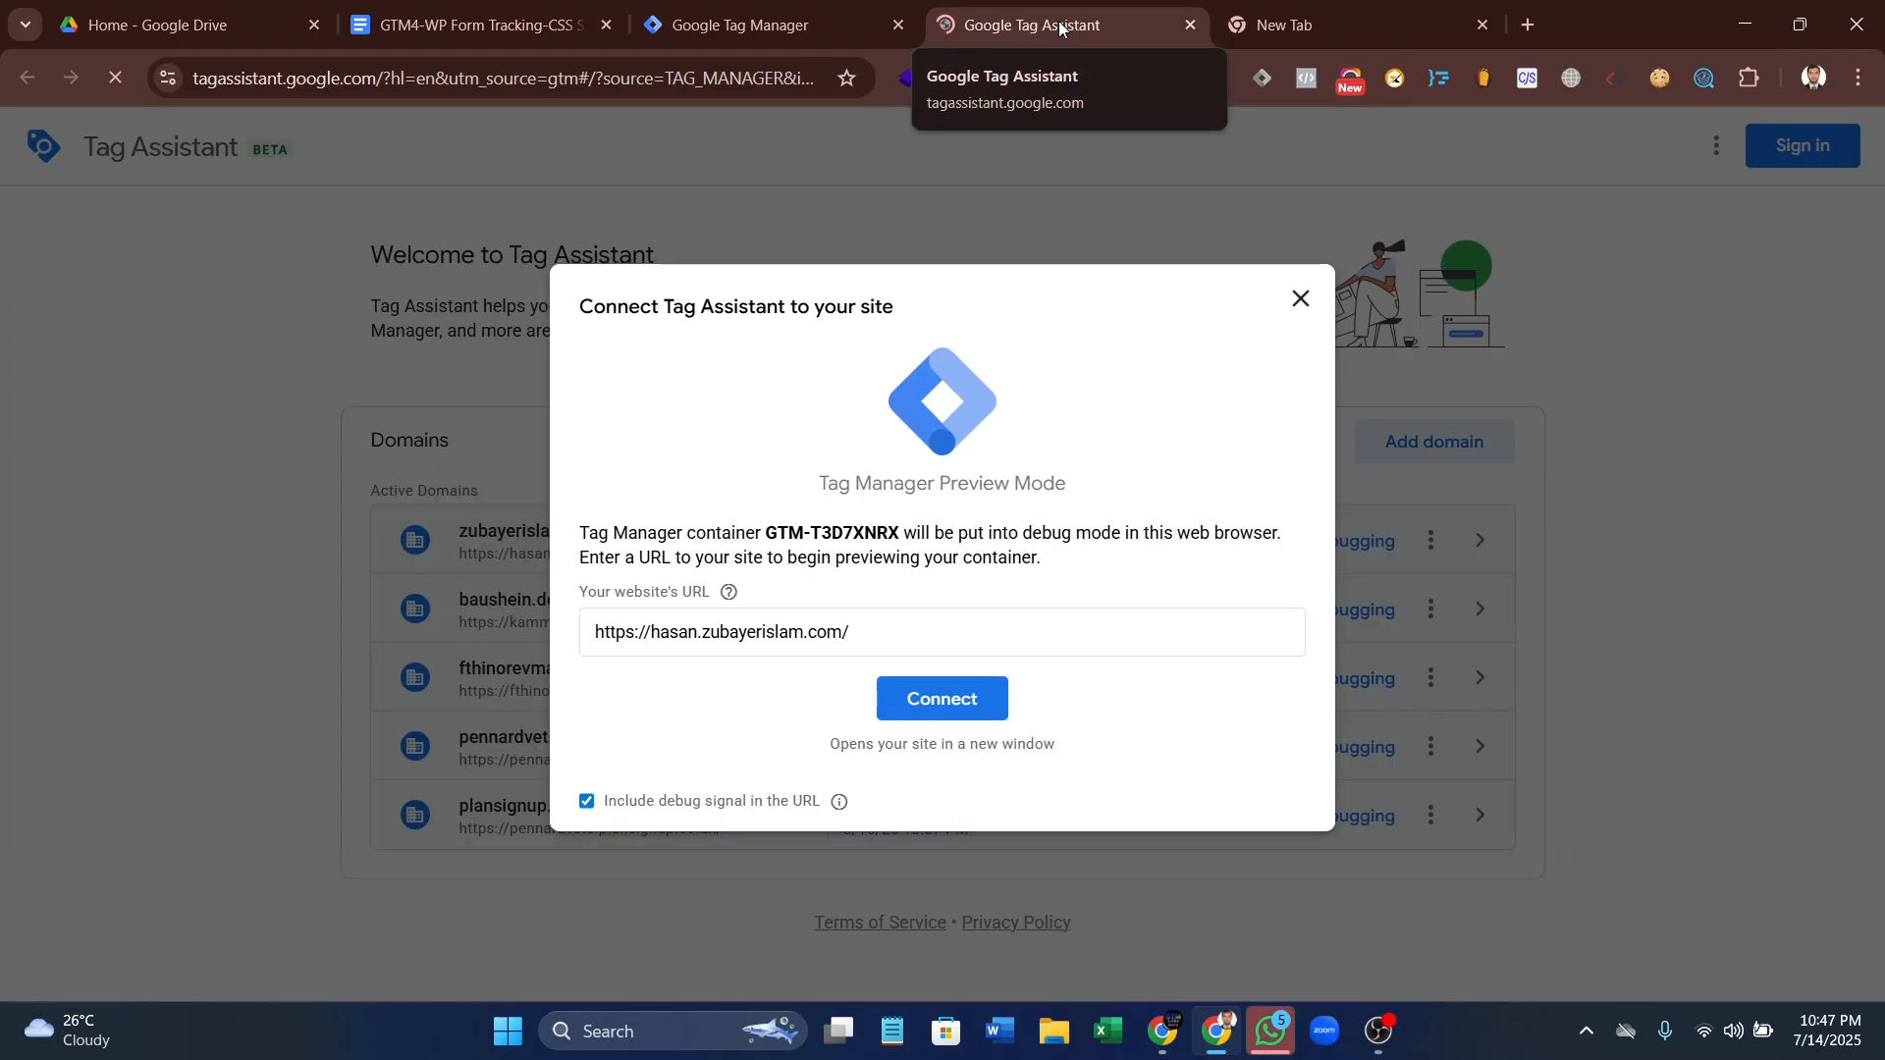
click(952, 701)
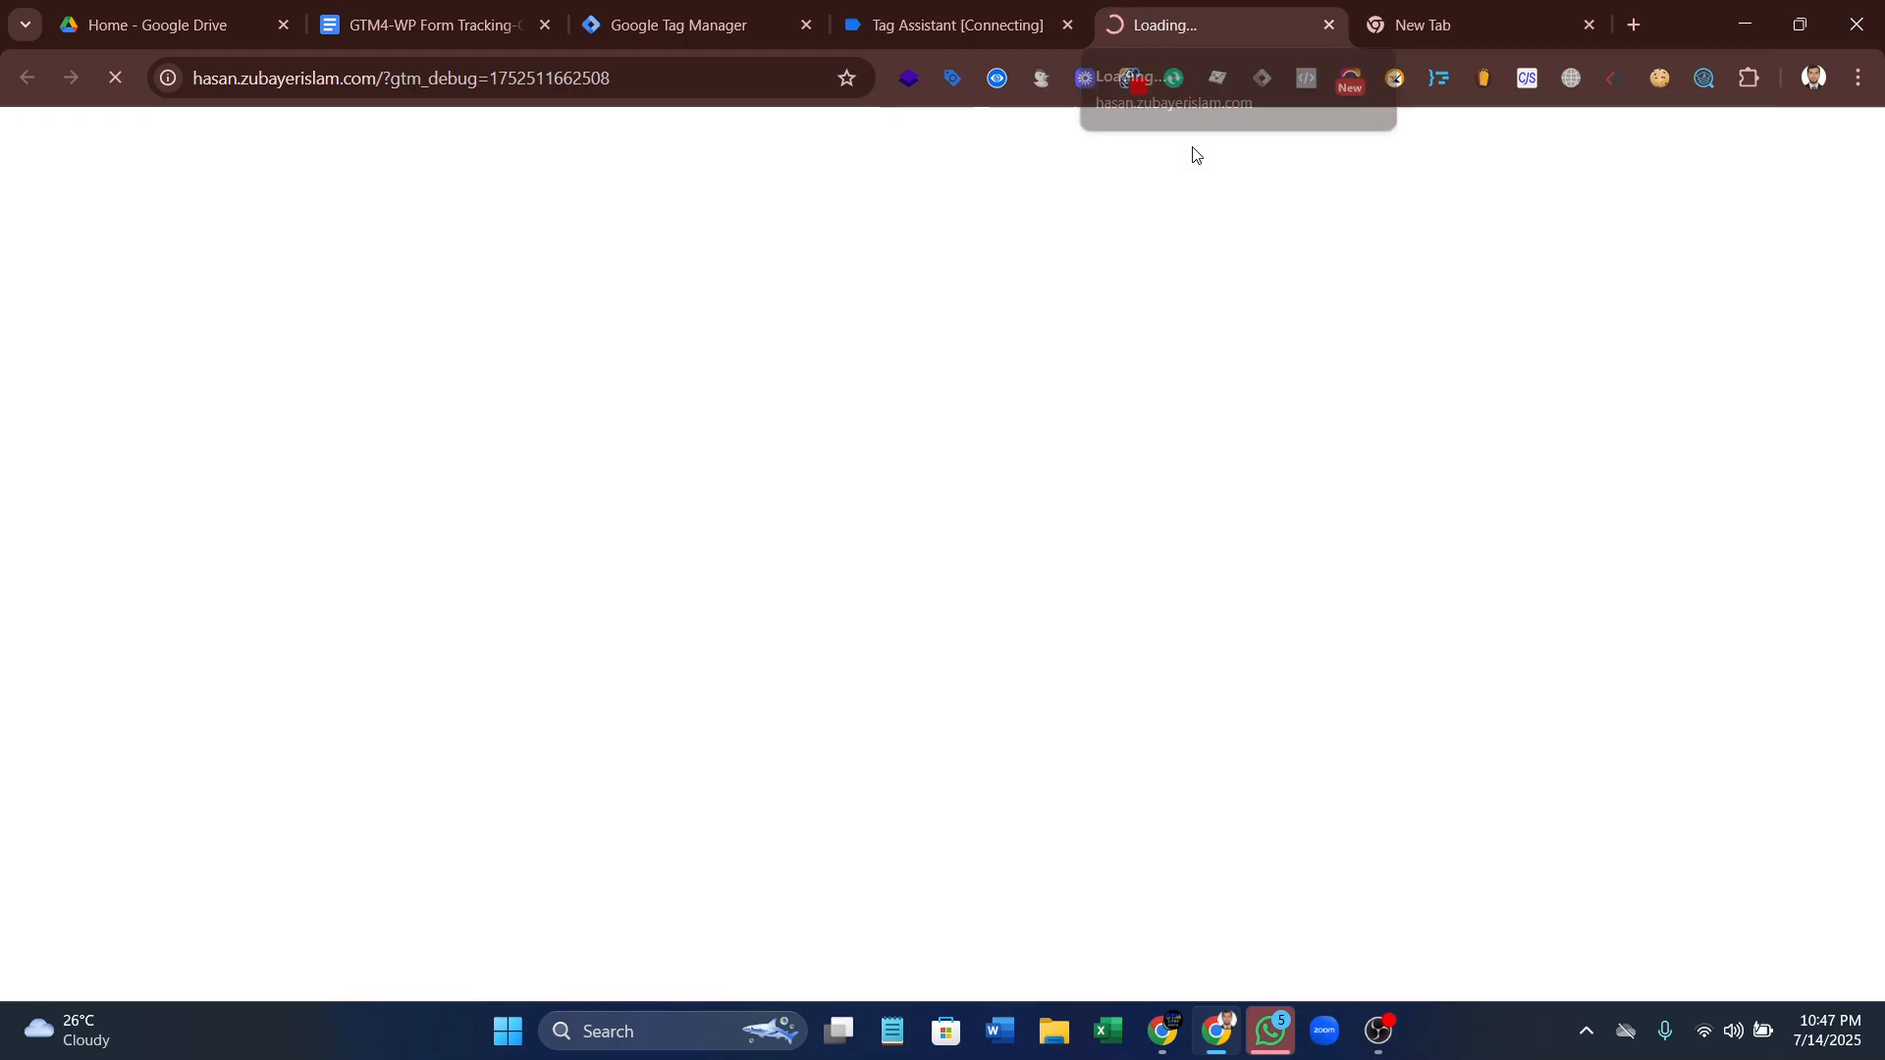
click(934, 25)
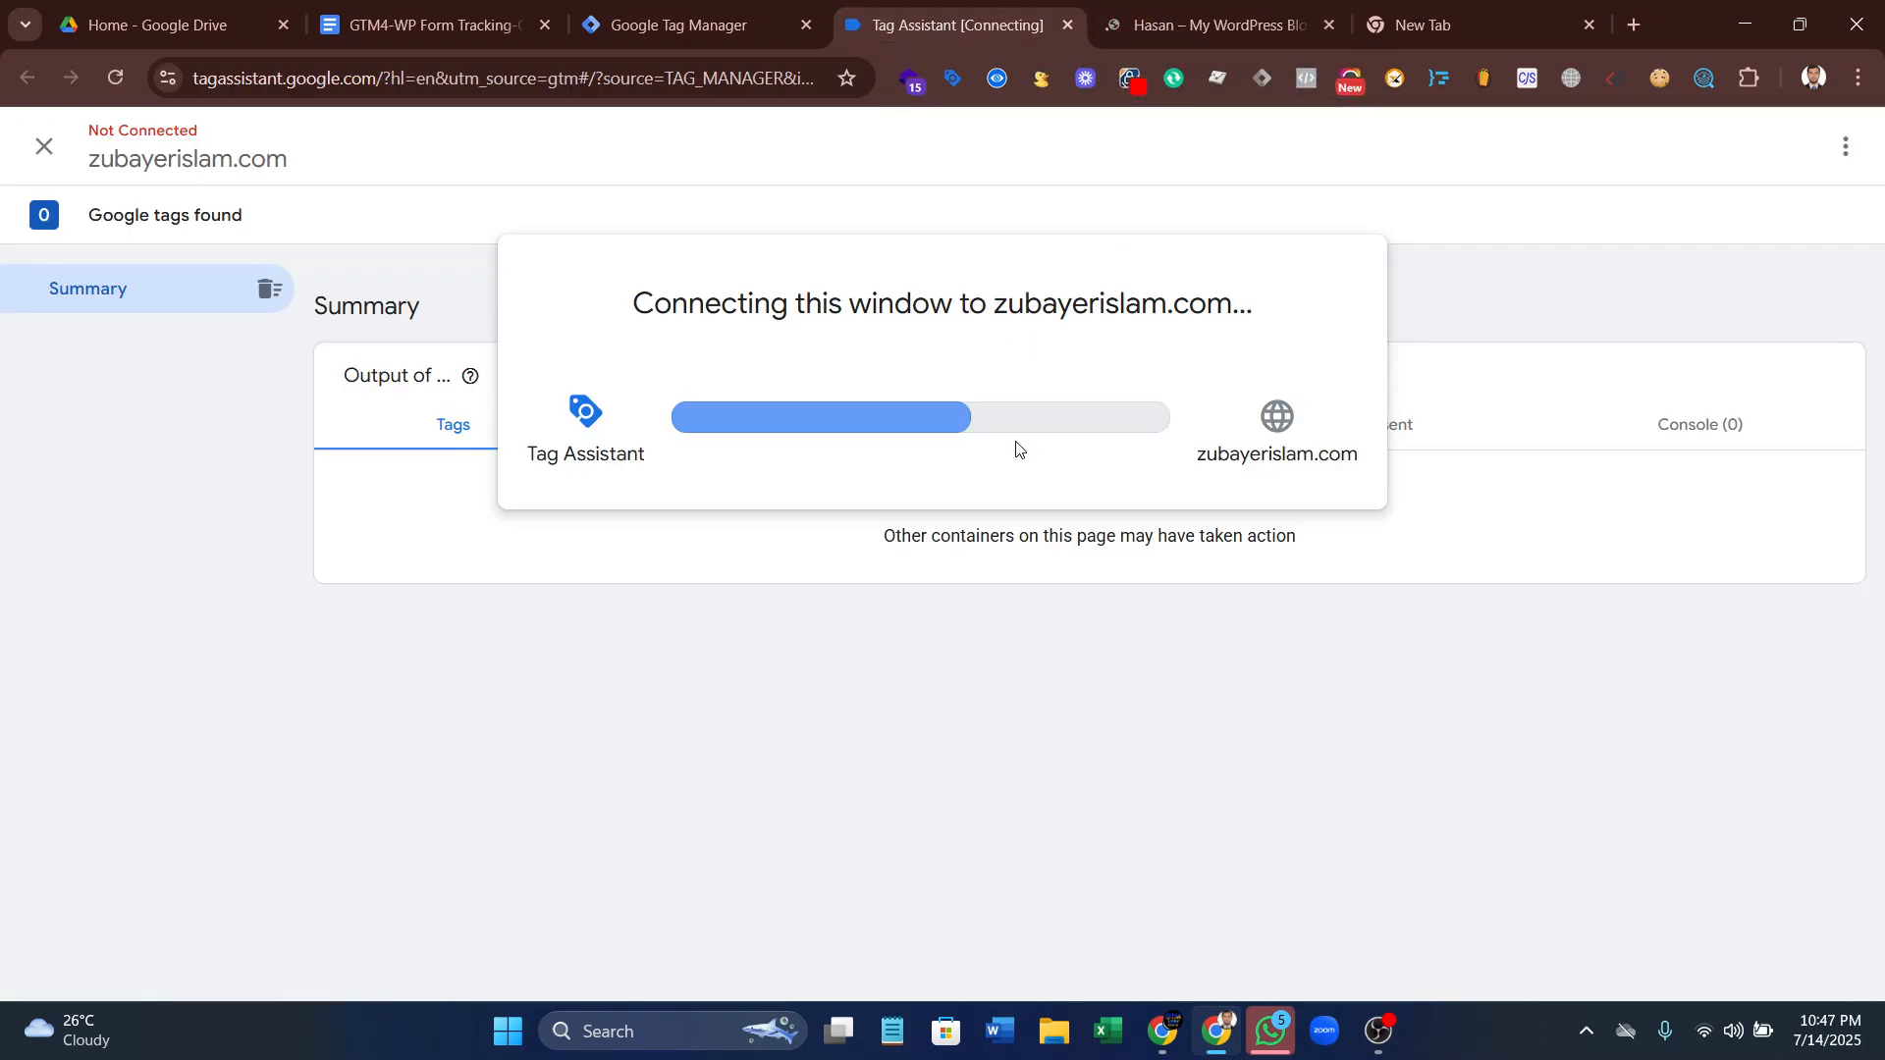
click(1156, 7)
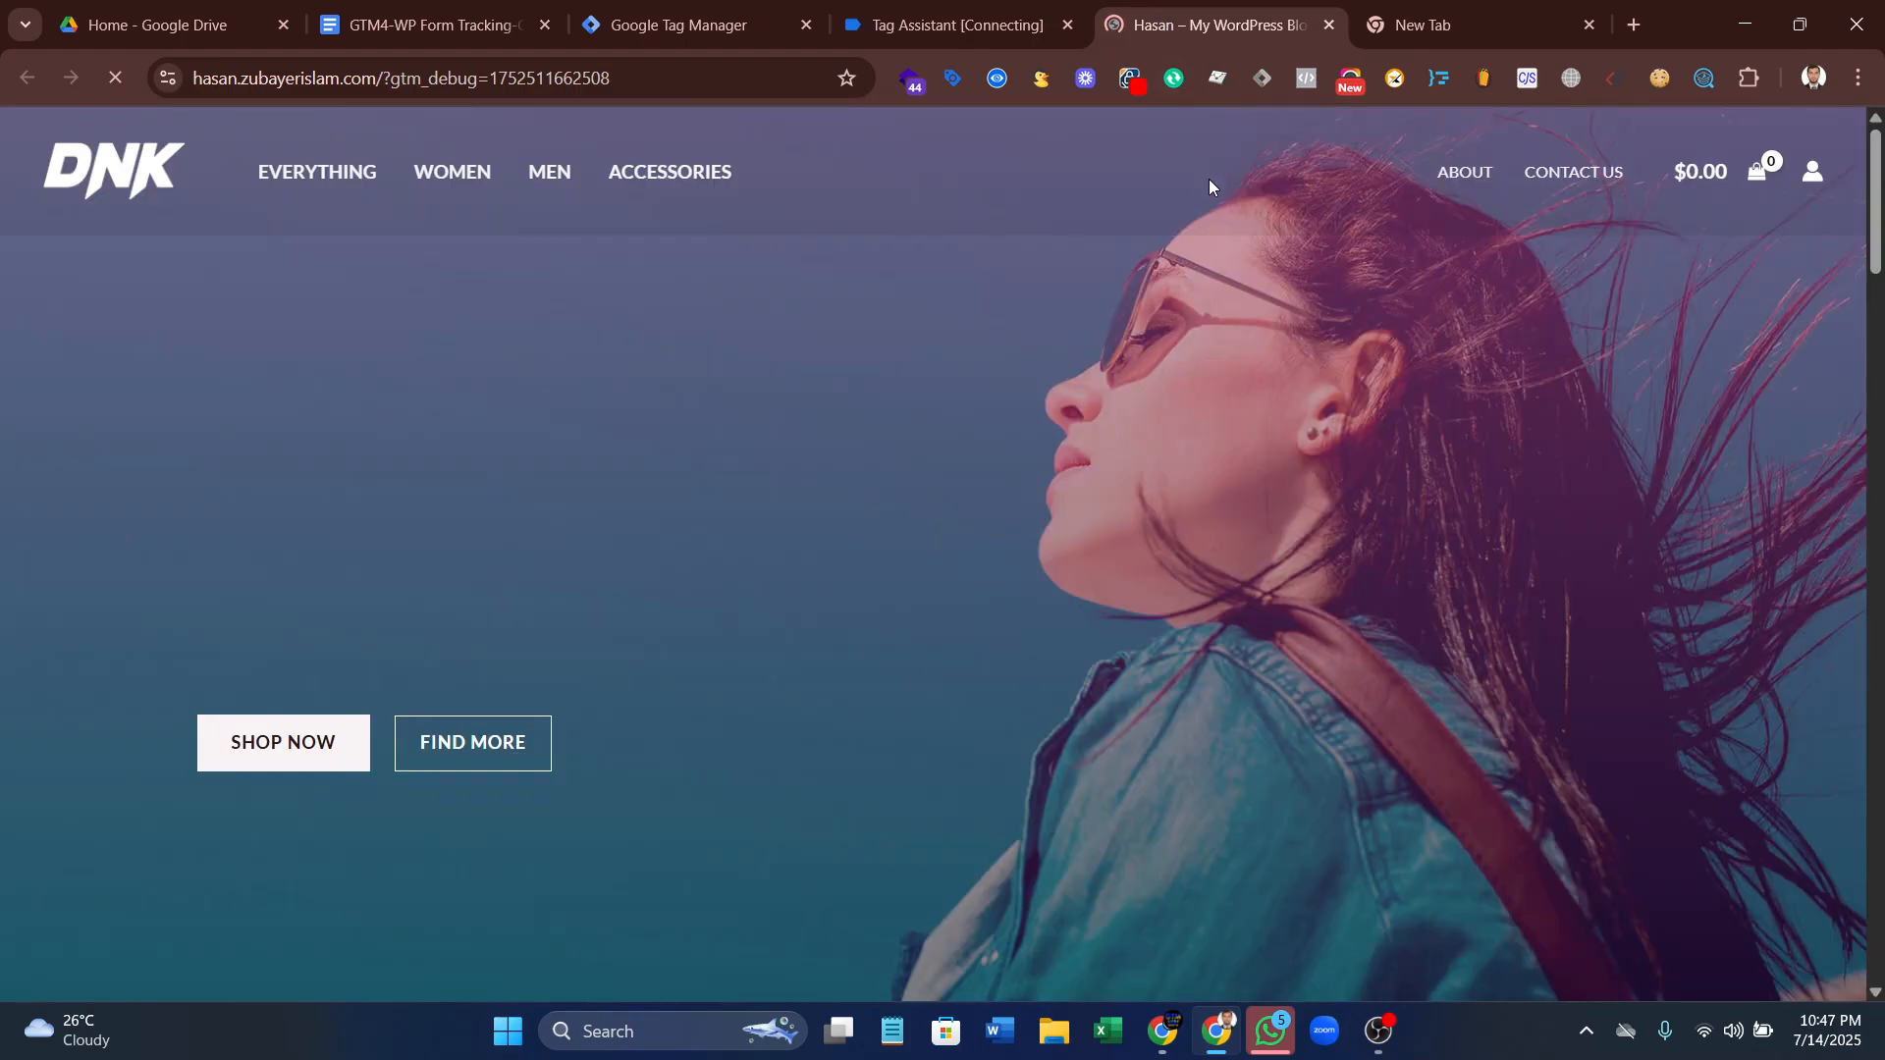
click(988, 25)
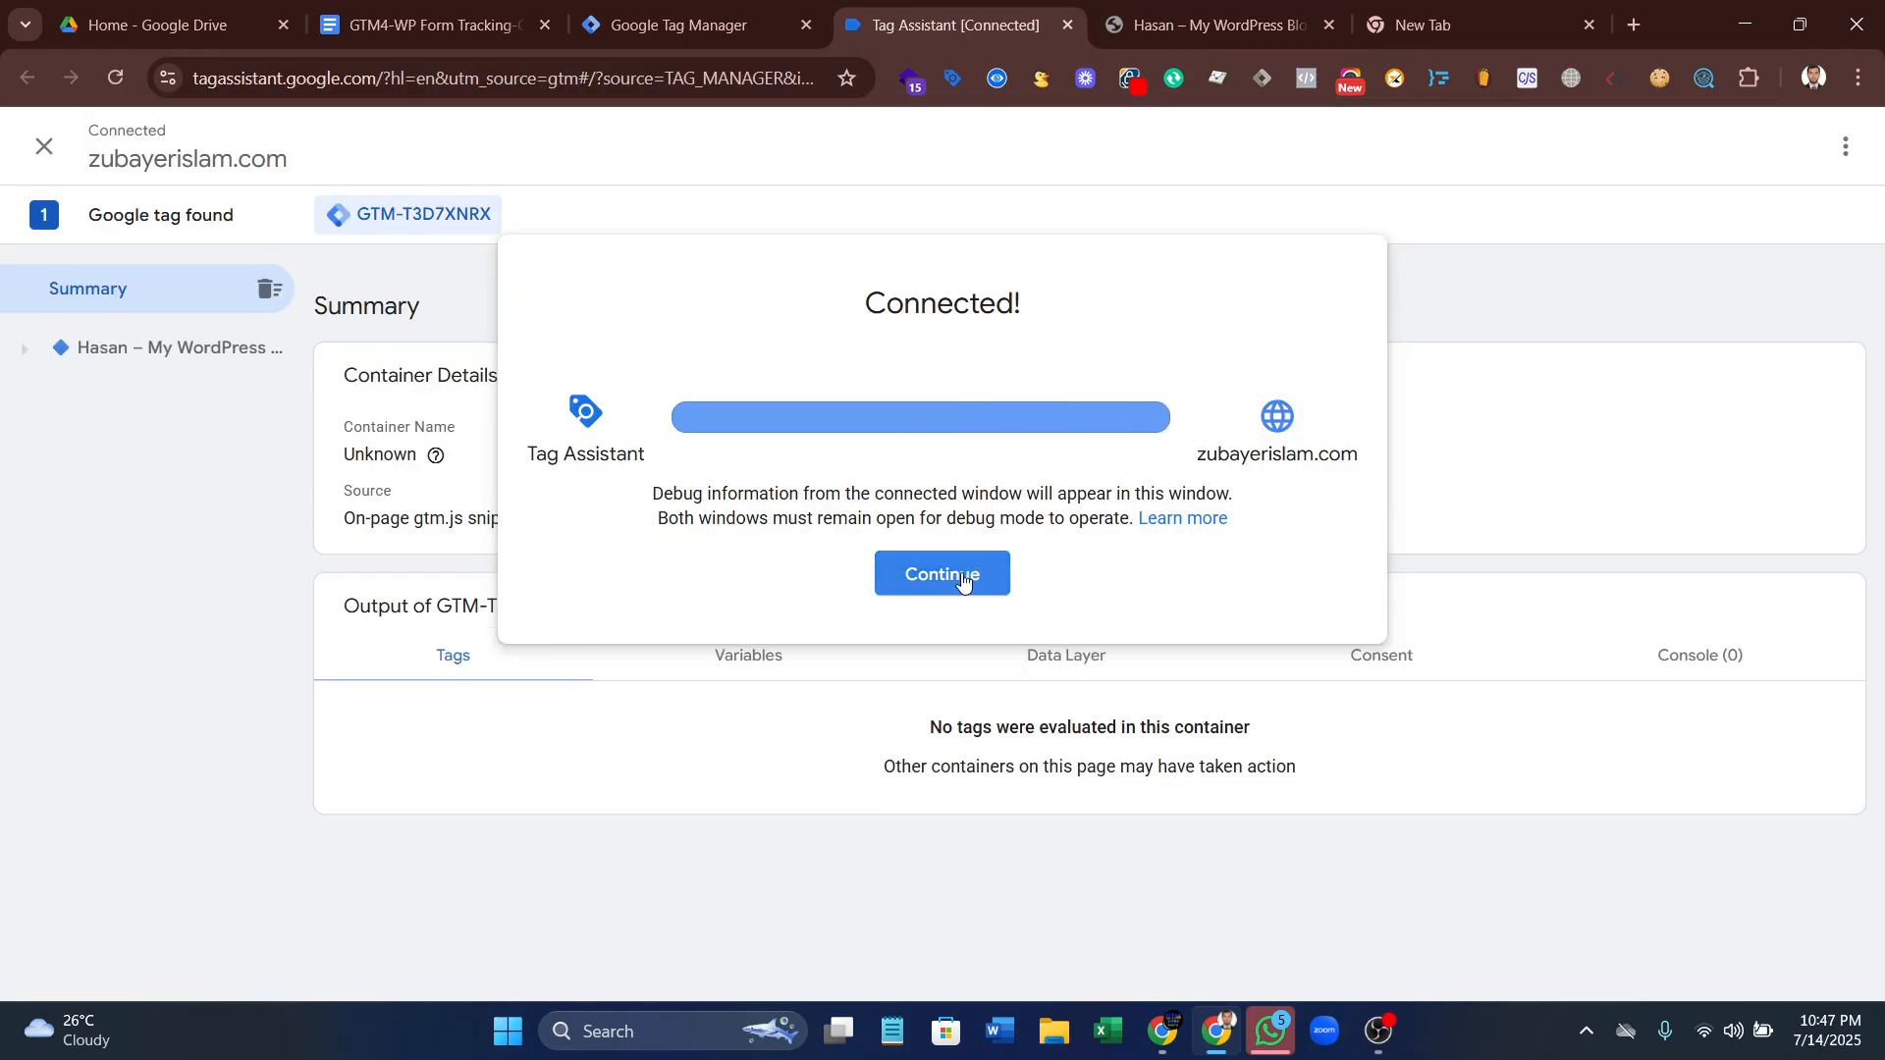
click(976, 575)
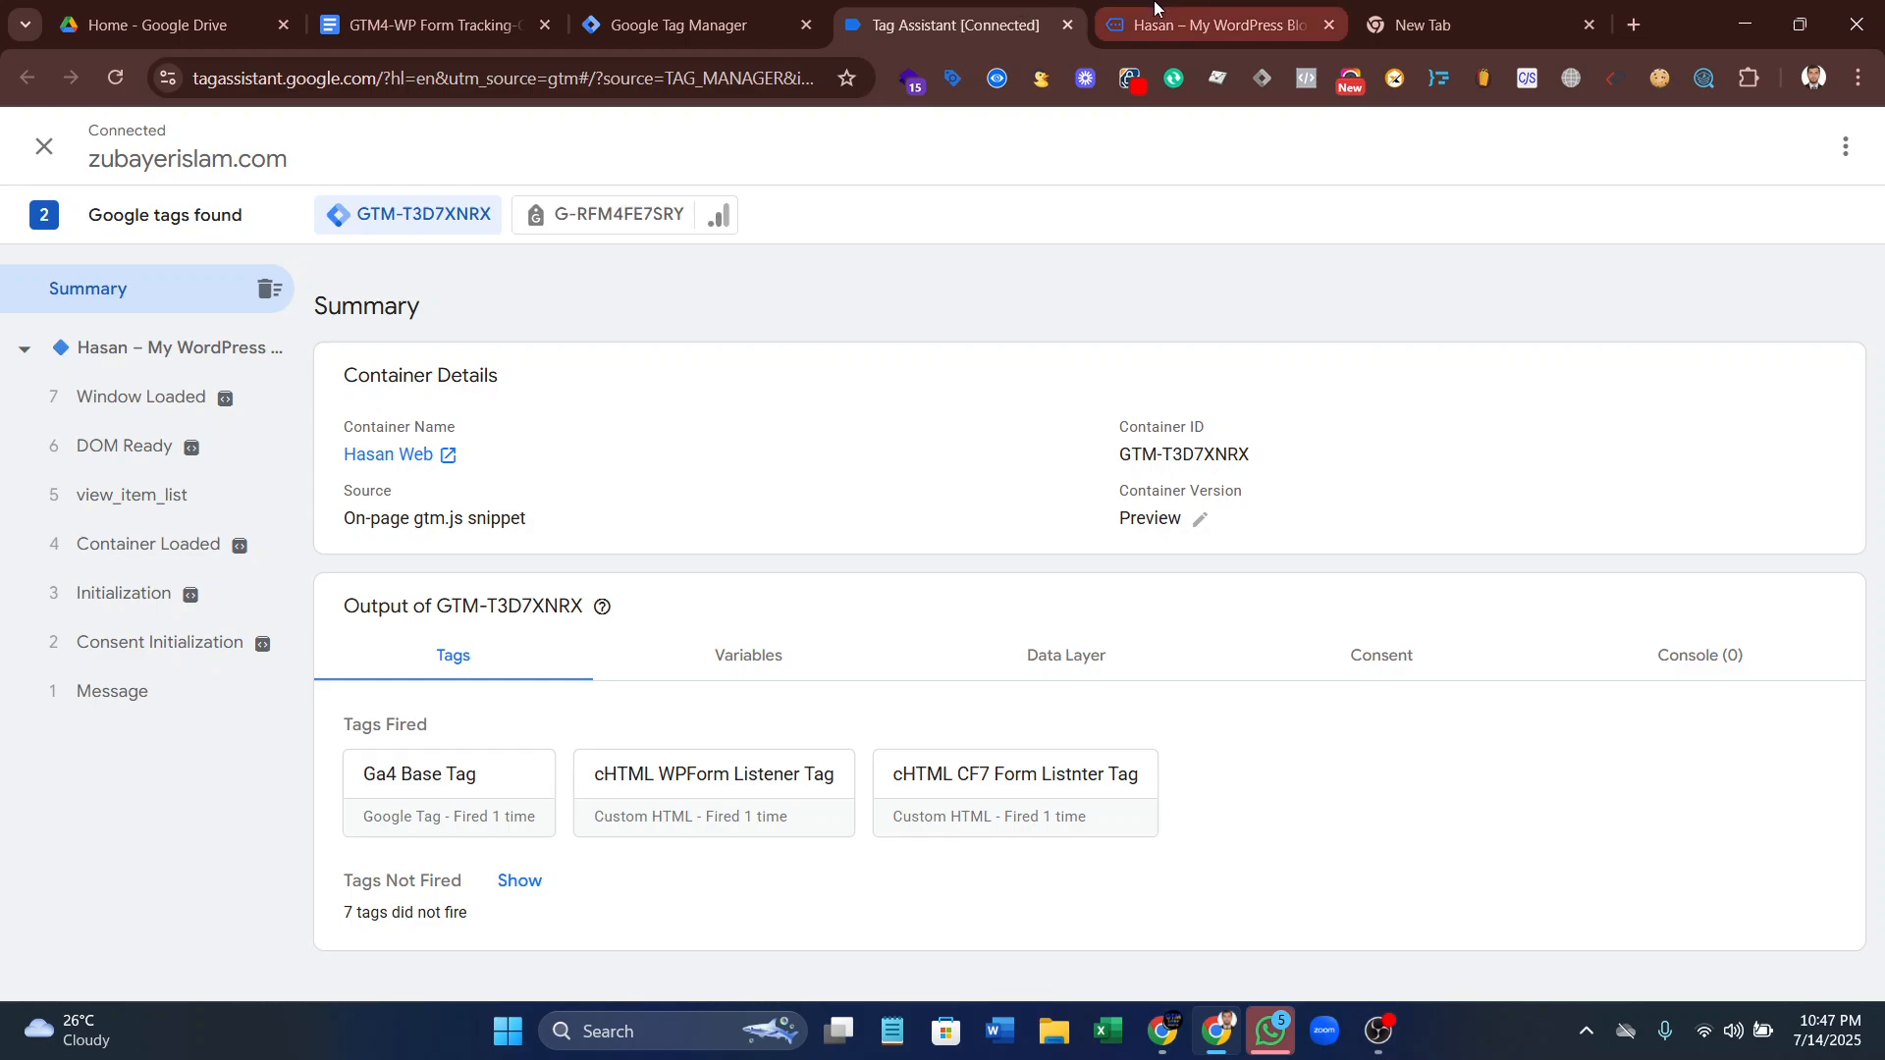
- Switch to the connected website, open its Contact Us page with the contact form and collapse the Tag Assistant badge
click(1208, 24)
scroll(1298, 497, down, 4)
scroll(1522, 415, up, 4)
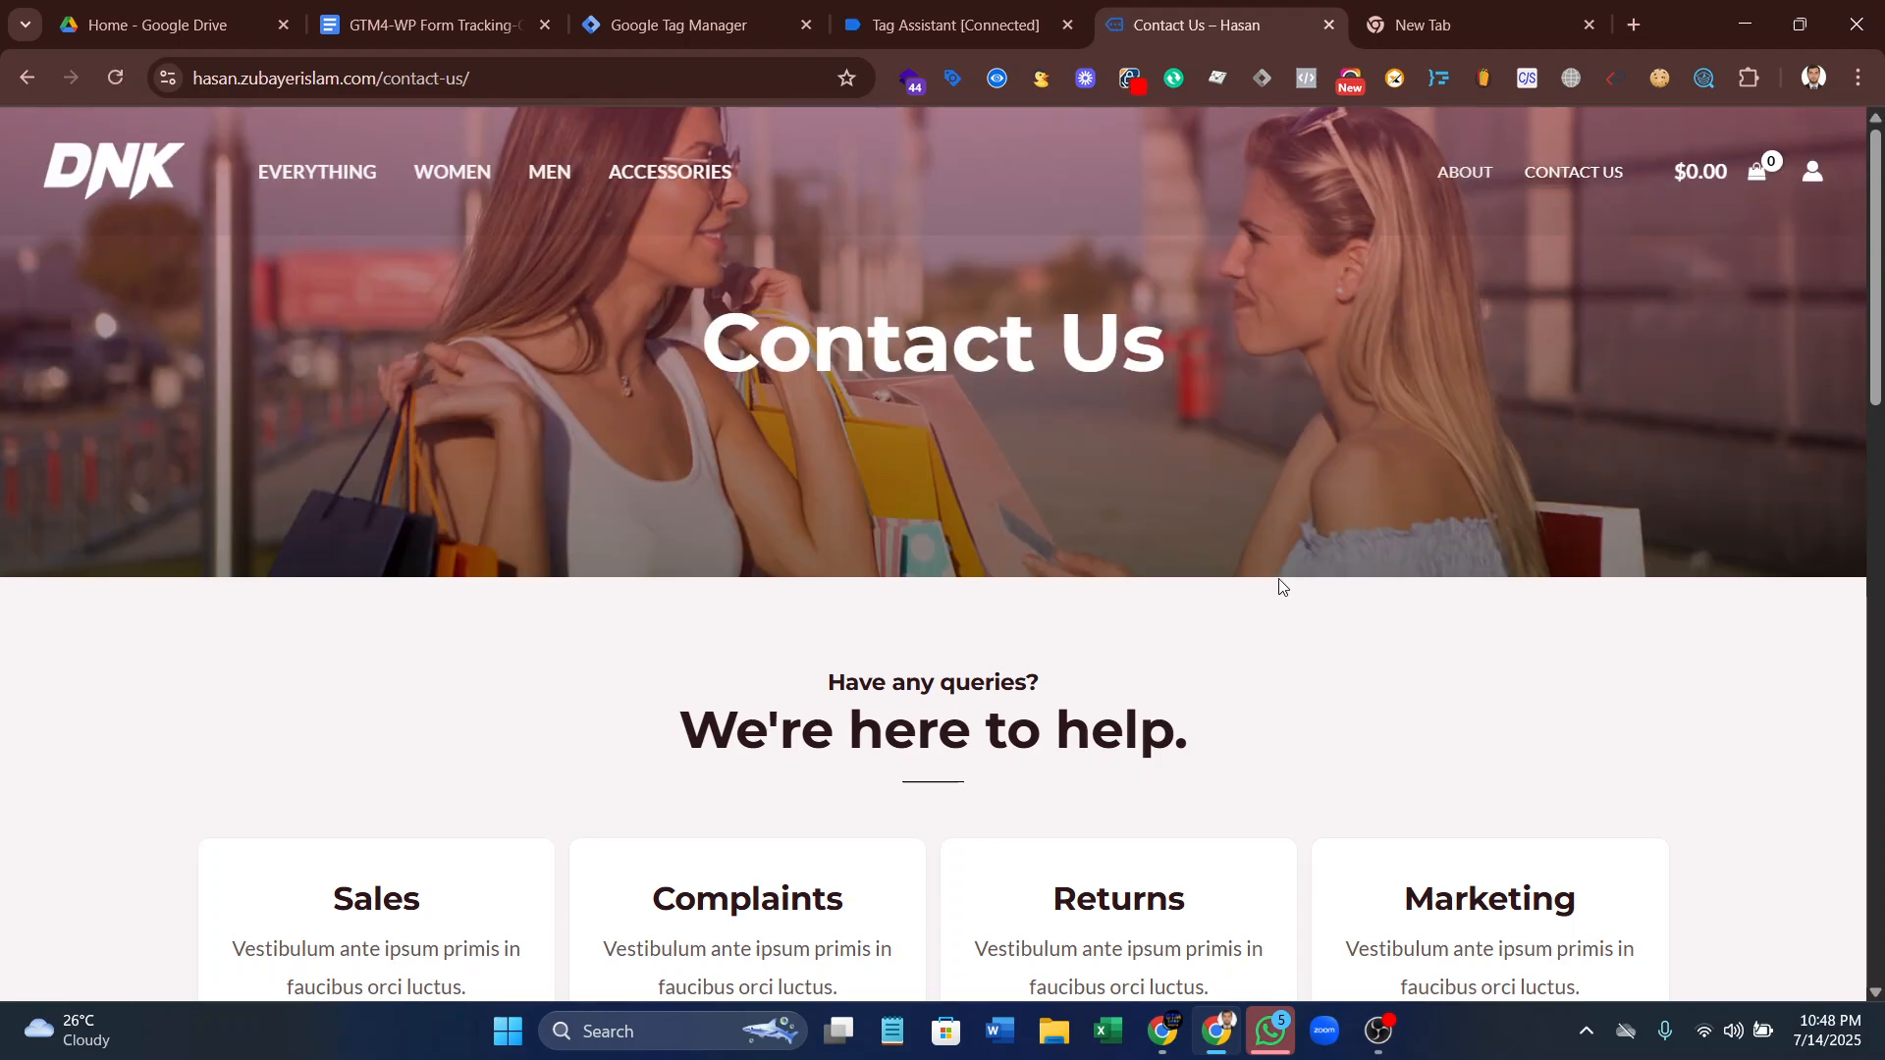
scroll(1460, 619, down, 6)
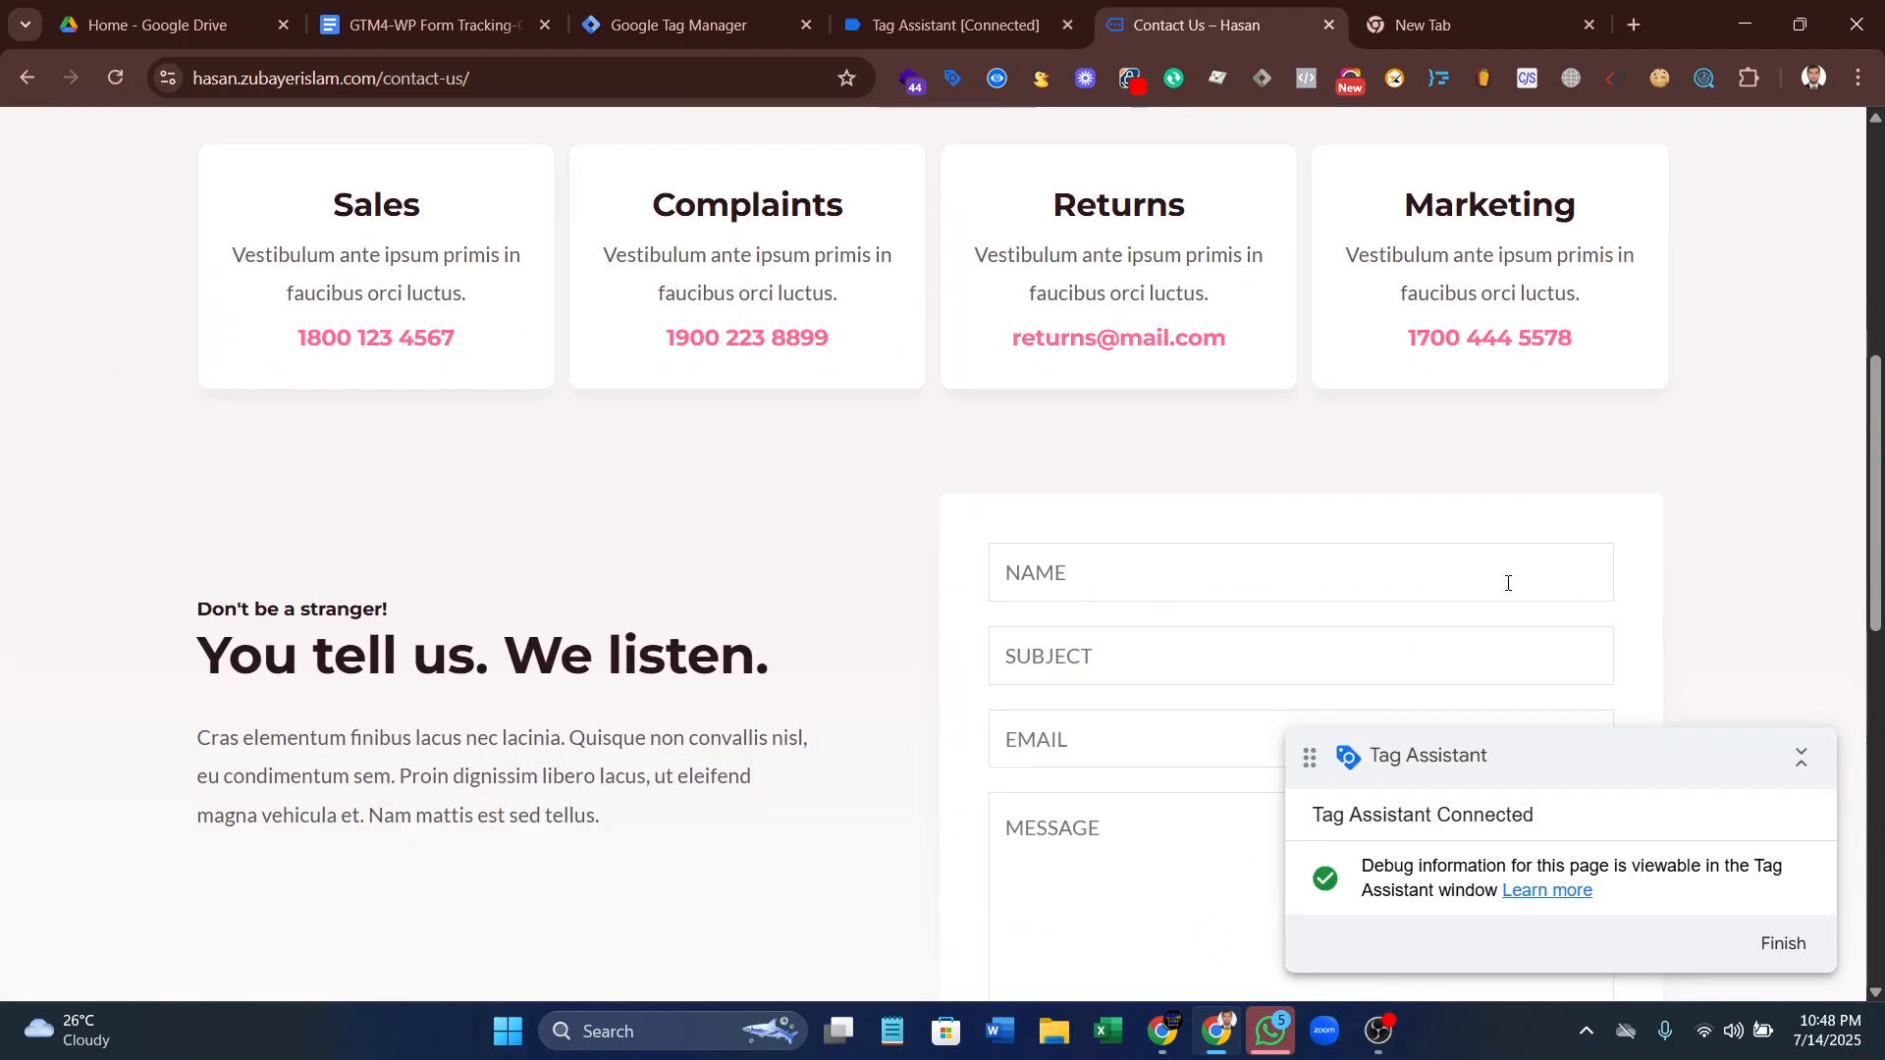
click(1801, 757)
- Fill the contact form's name and subject with "test" and enter the contact's e-mail address
click(1084, 533)
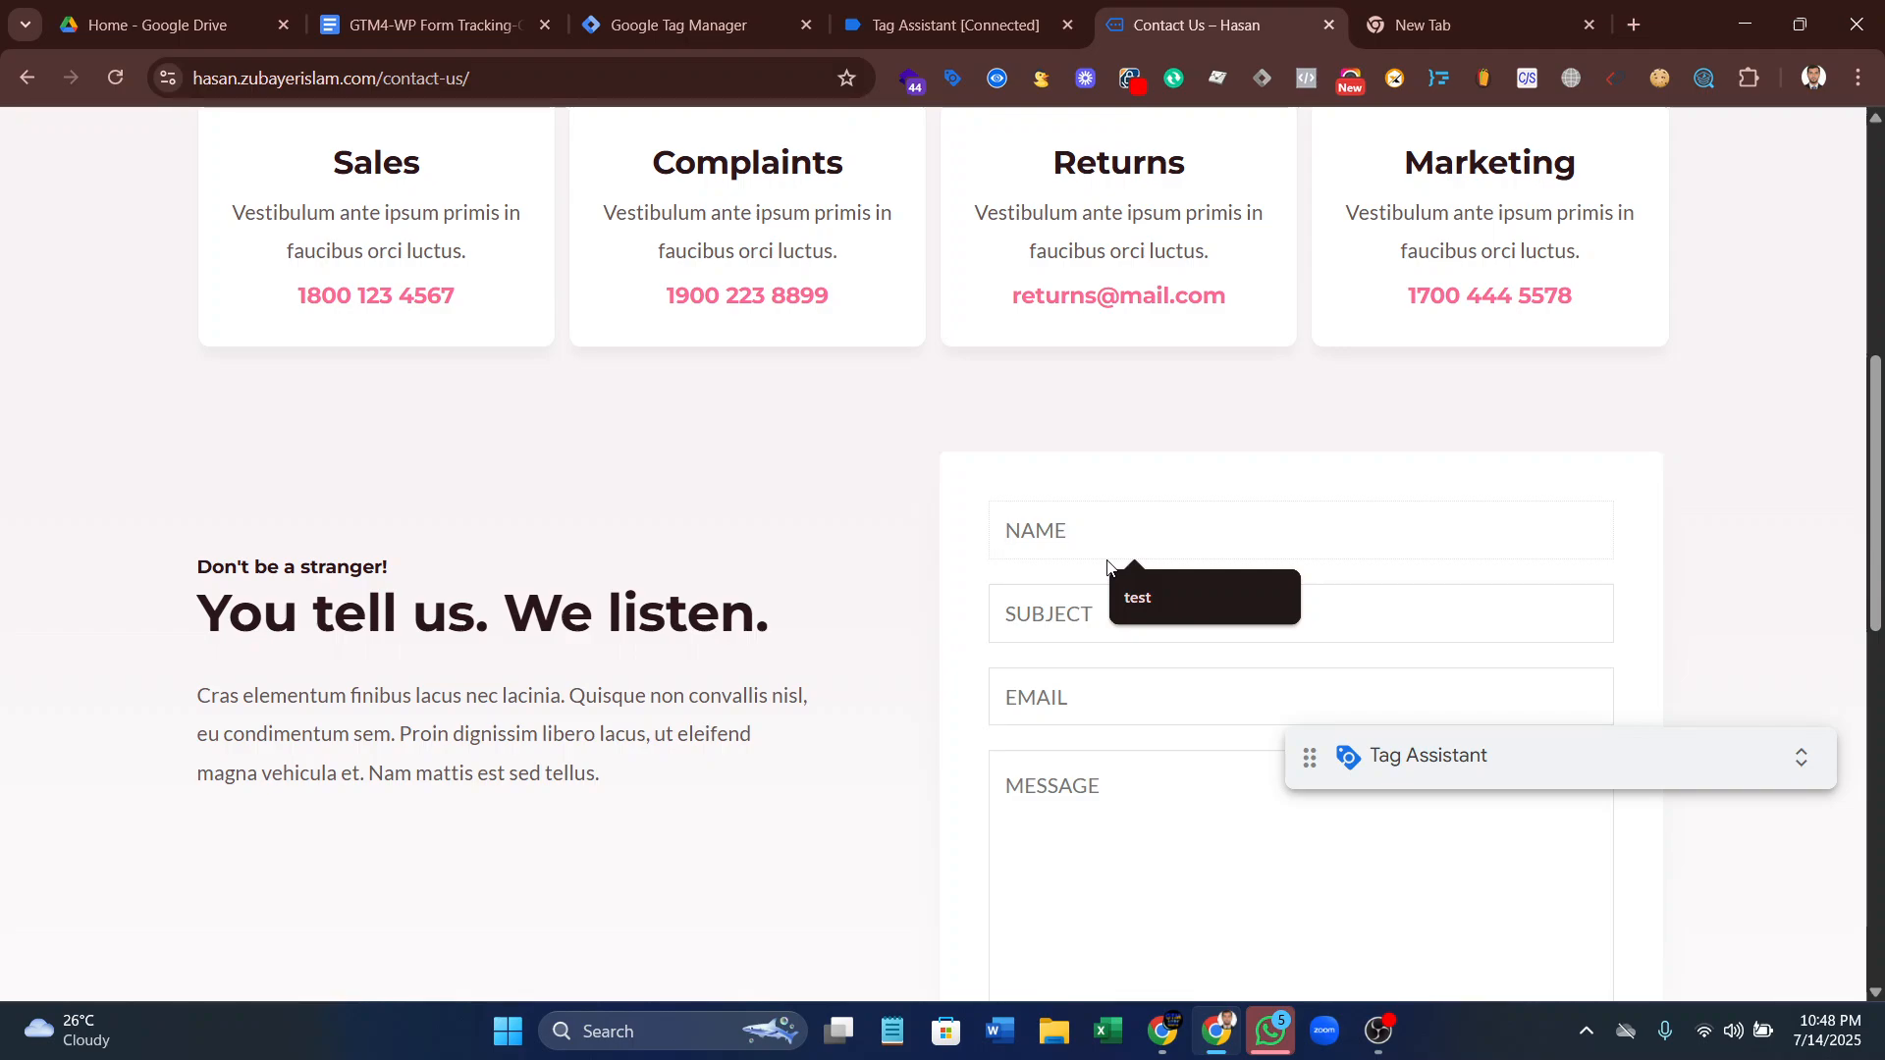
click(1139, 597)
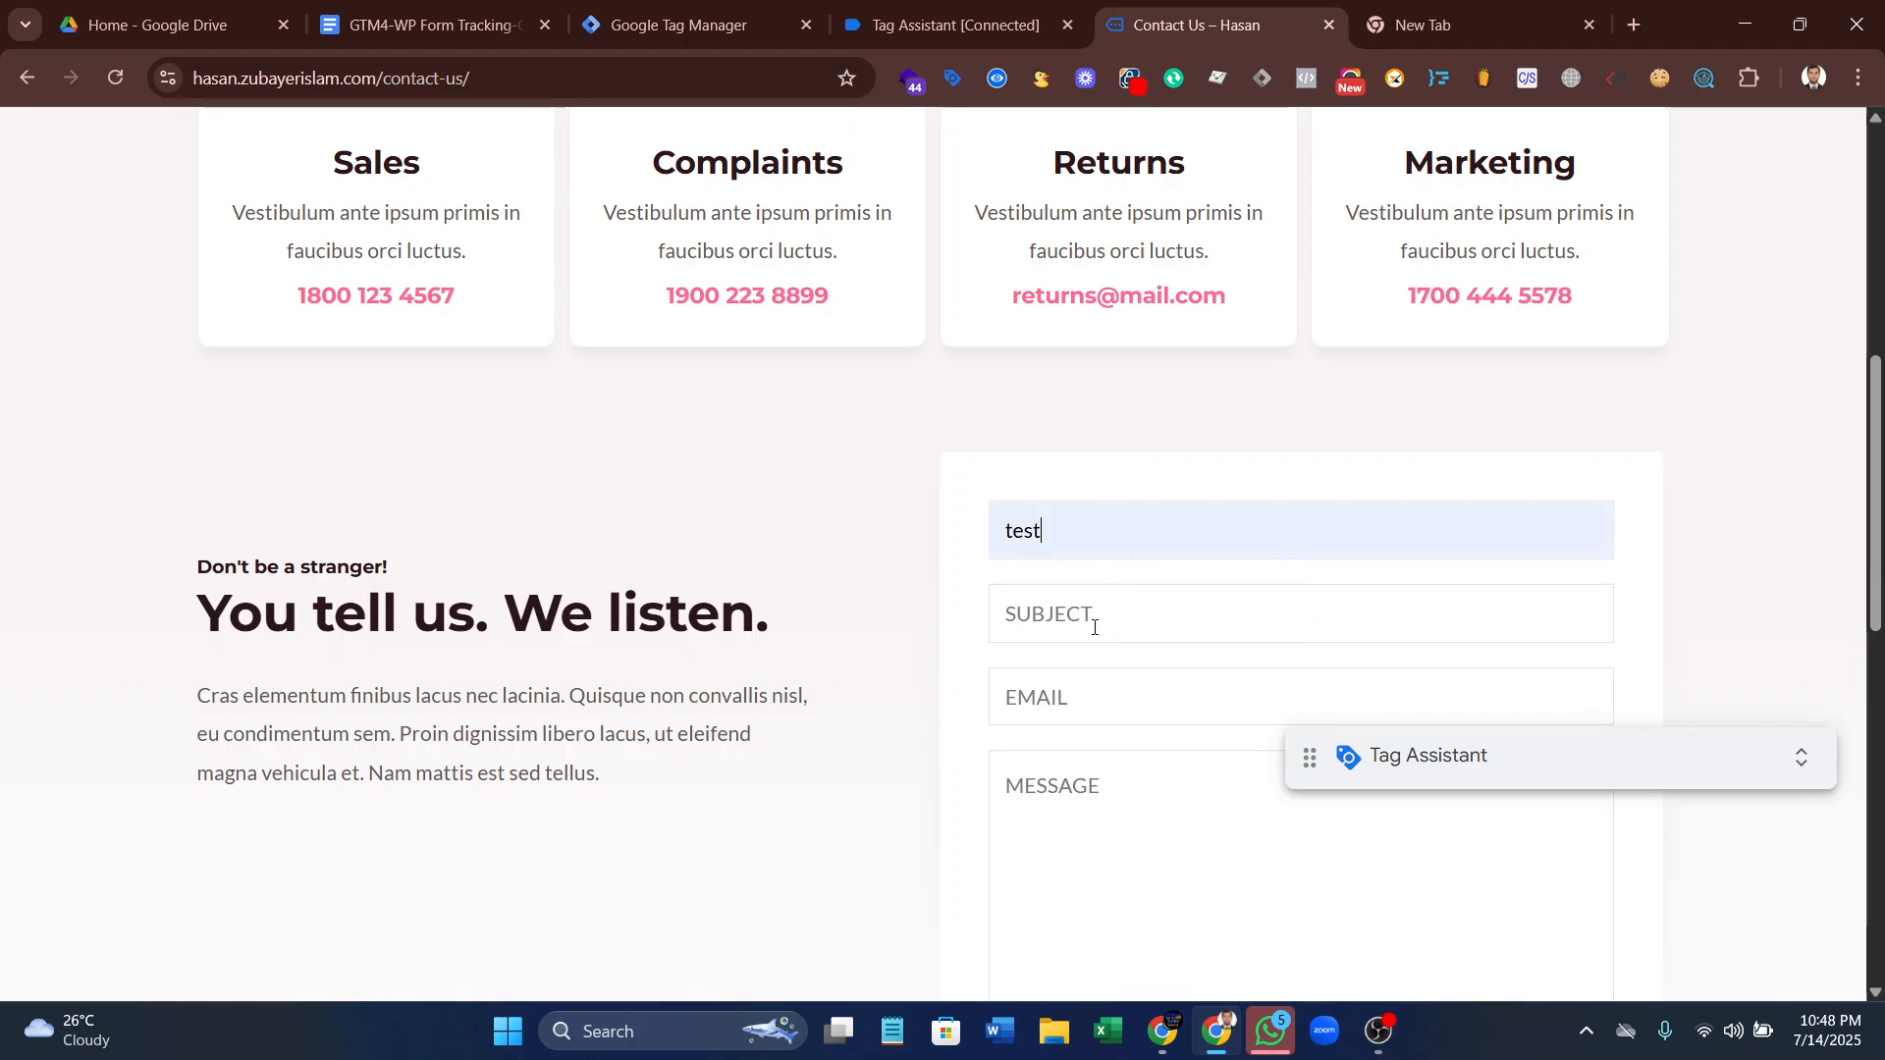
click(1092, 623)
click(1139, 681)
click(1069, 691)
click(1168, 746)
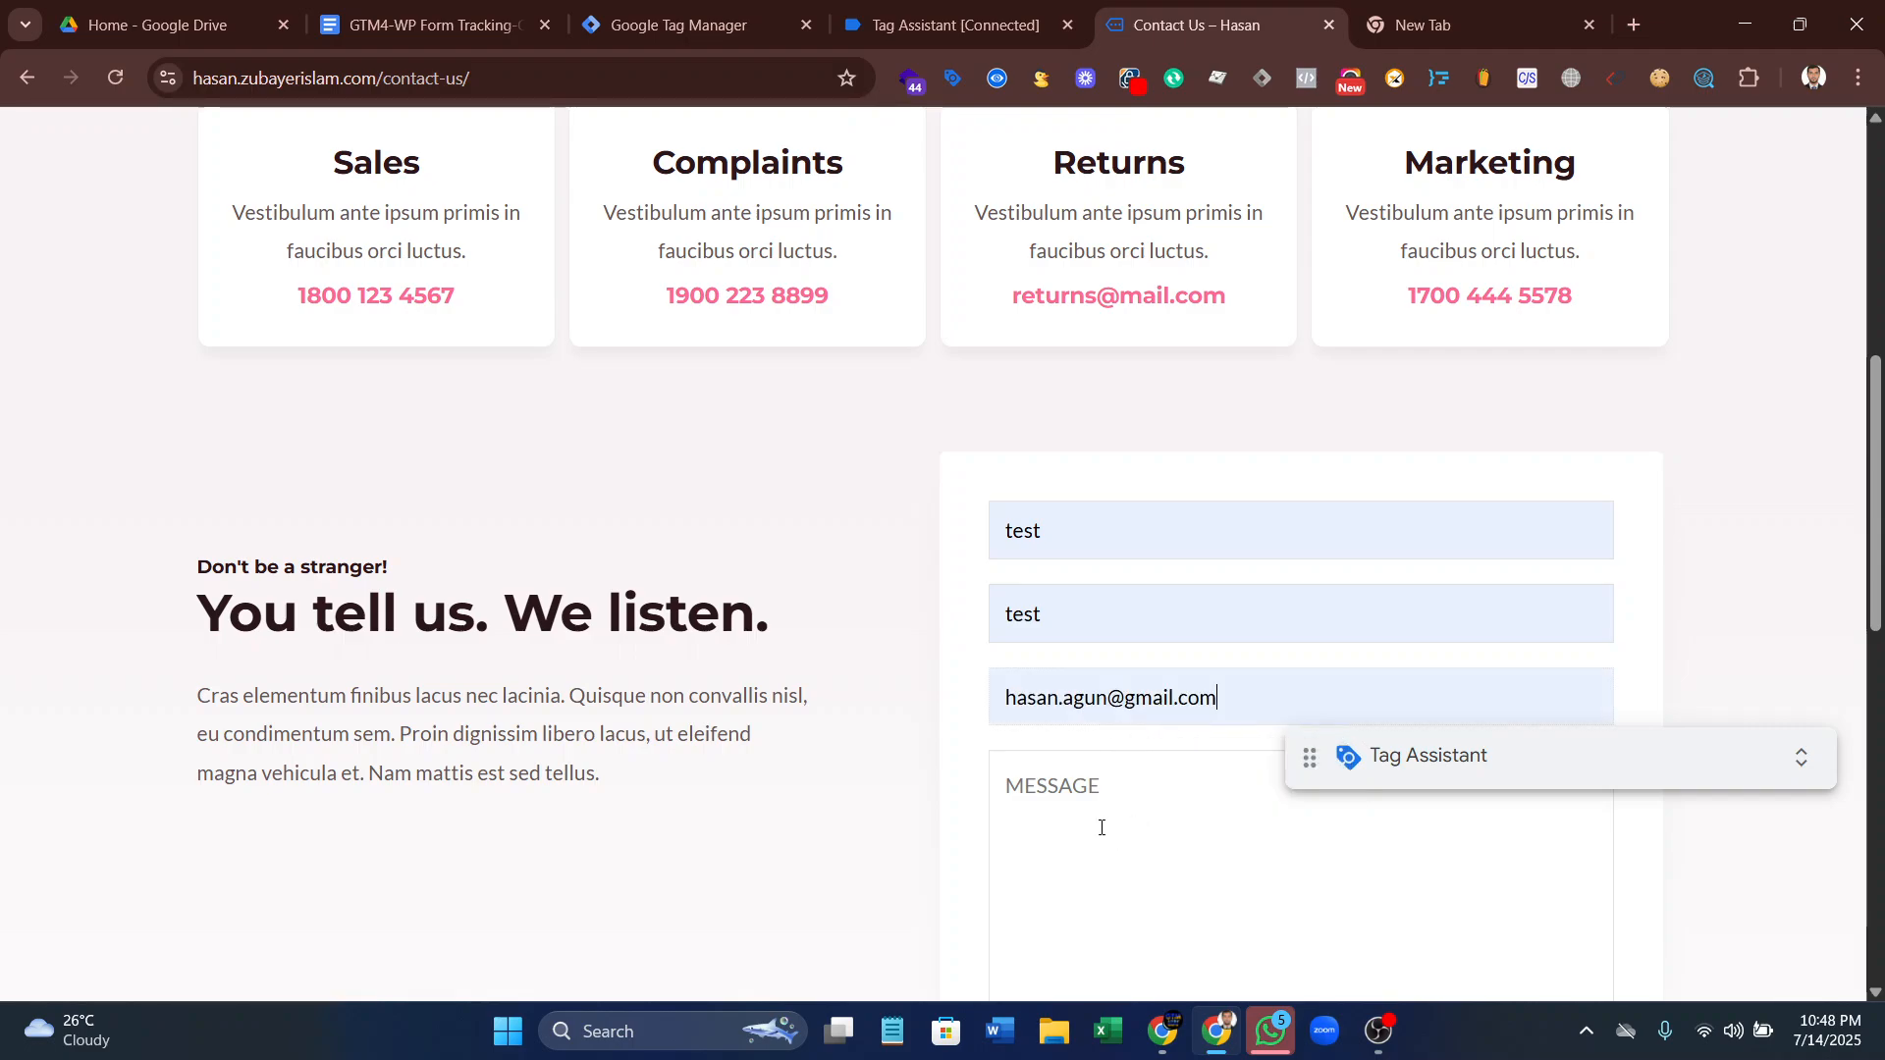
- Enter "nhjhgjb" as the contact form's message and send the form
text(nhjhgjb)
scroll(1099, 488, down, 7)
scroll(1149, 480, up, 6)
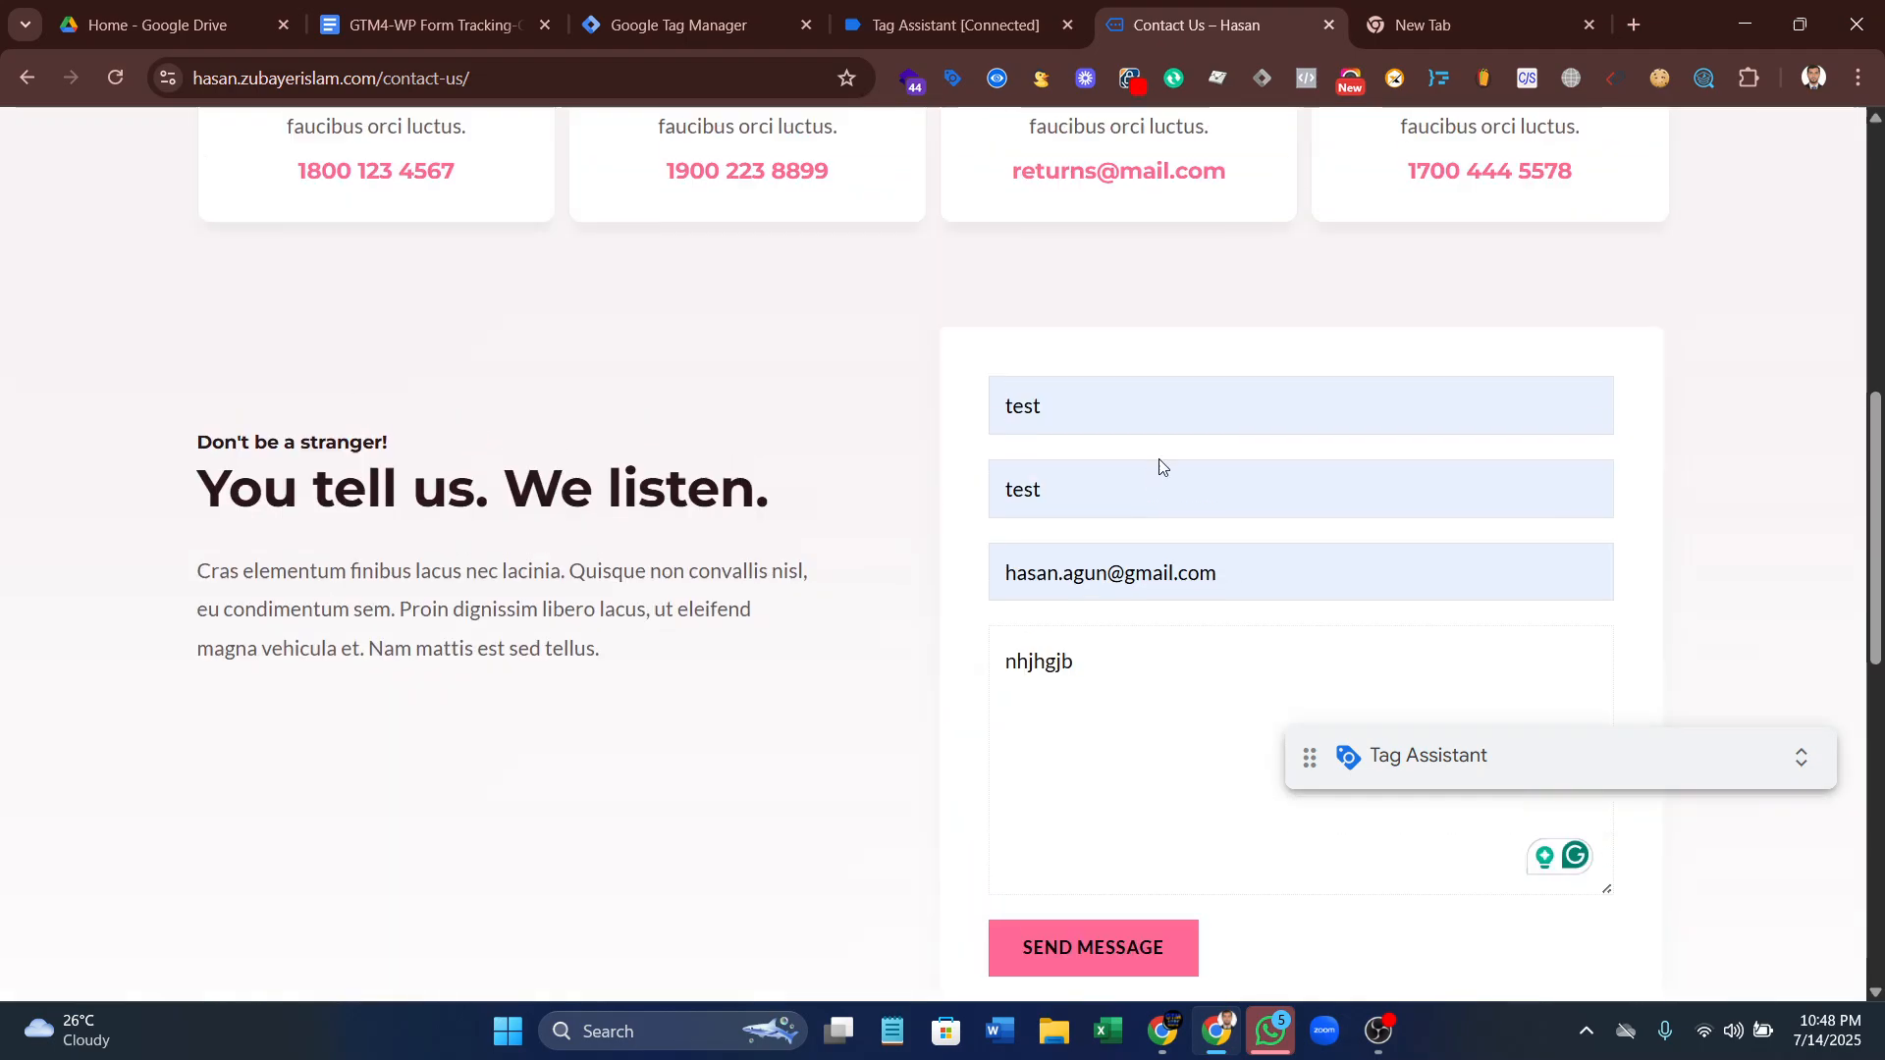
scroll(1152, 504, down, 1)
scroll(1152, 504, down, 2)
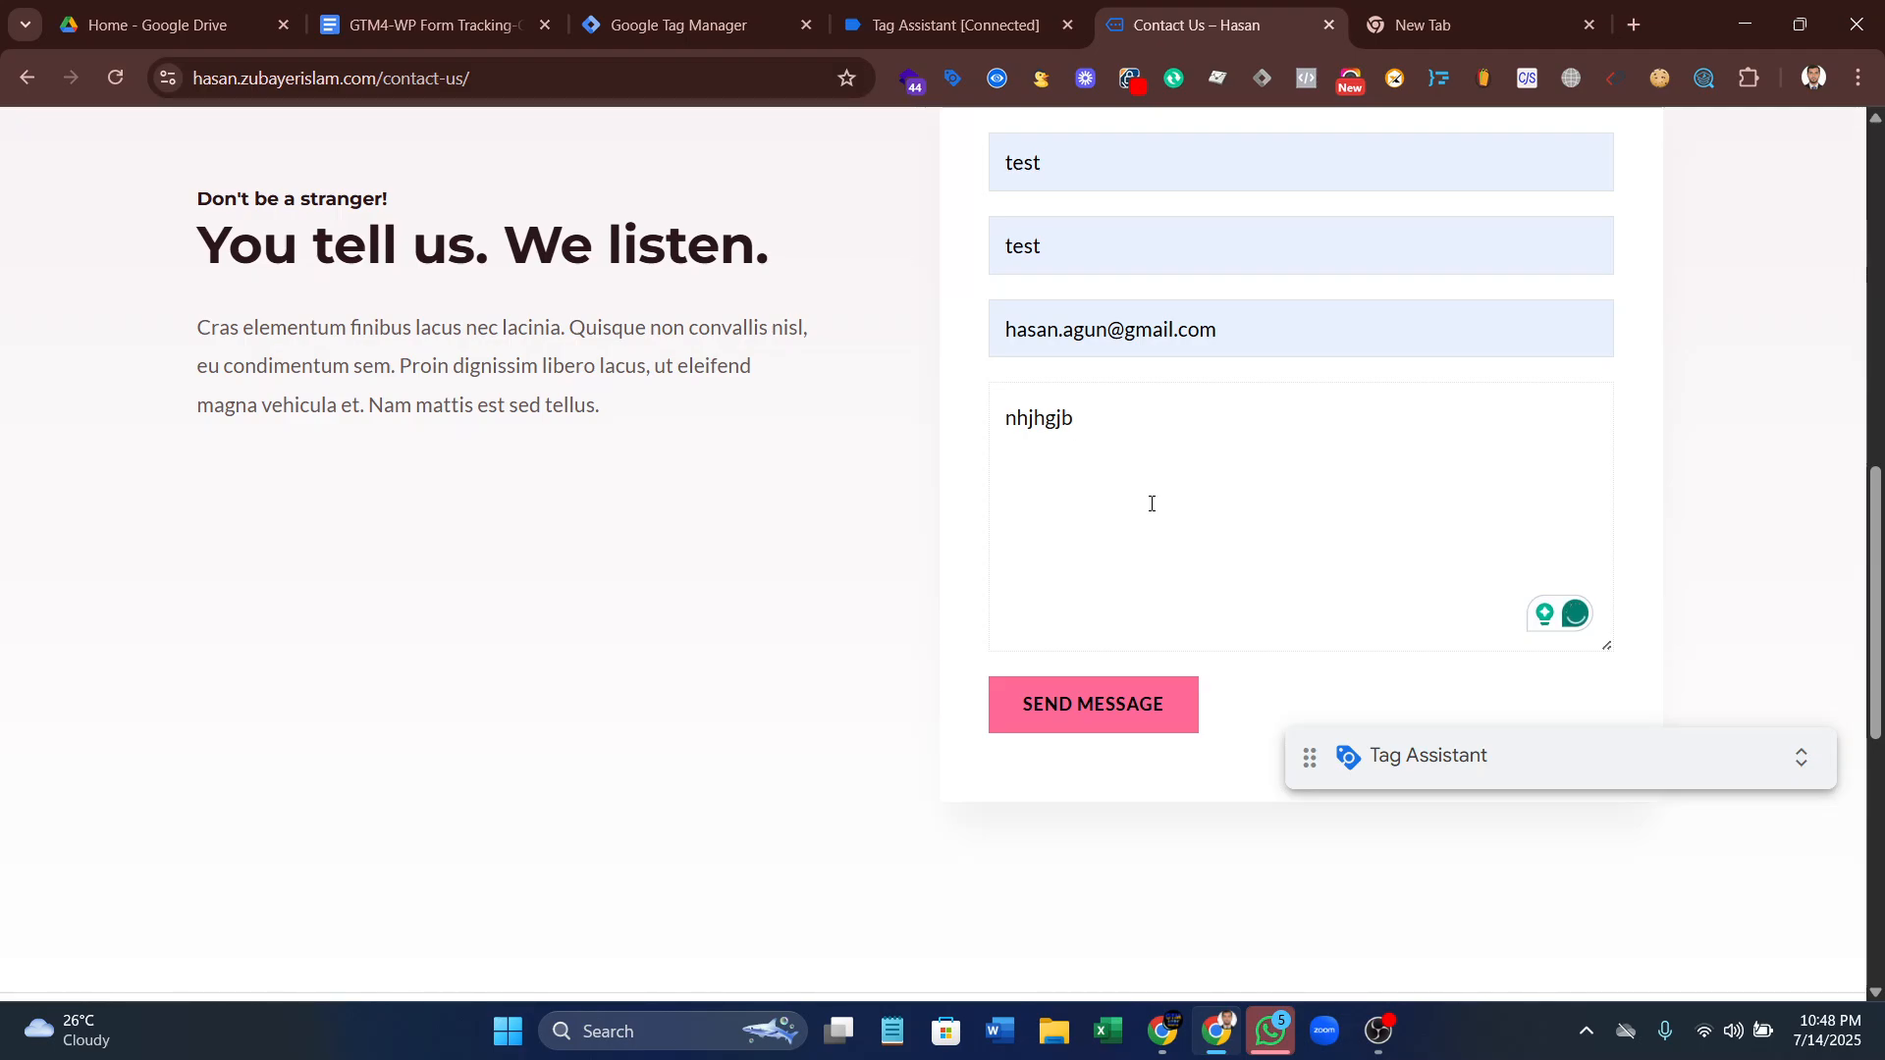
click(1060, 702)
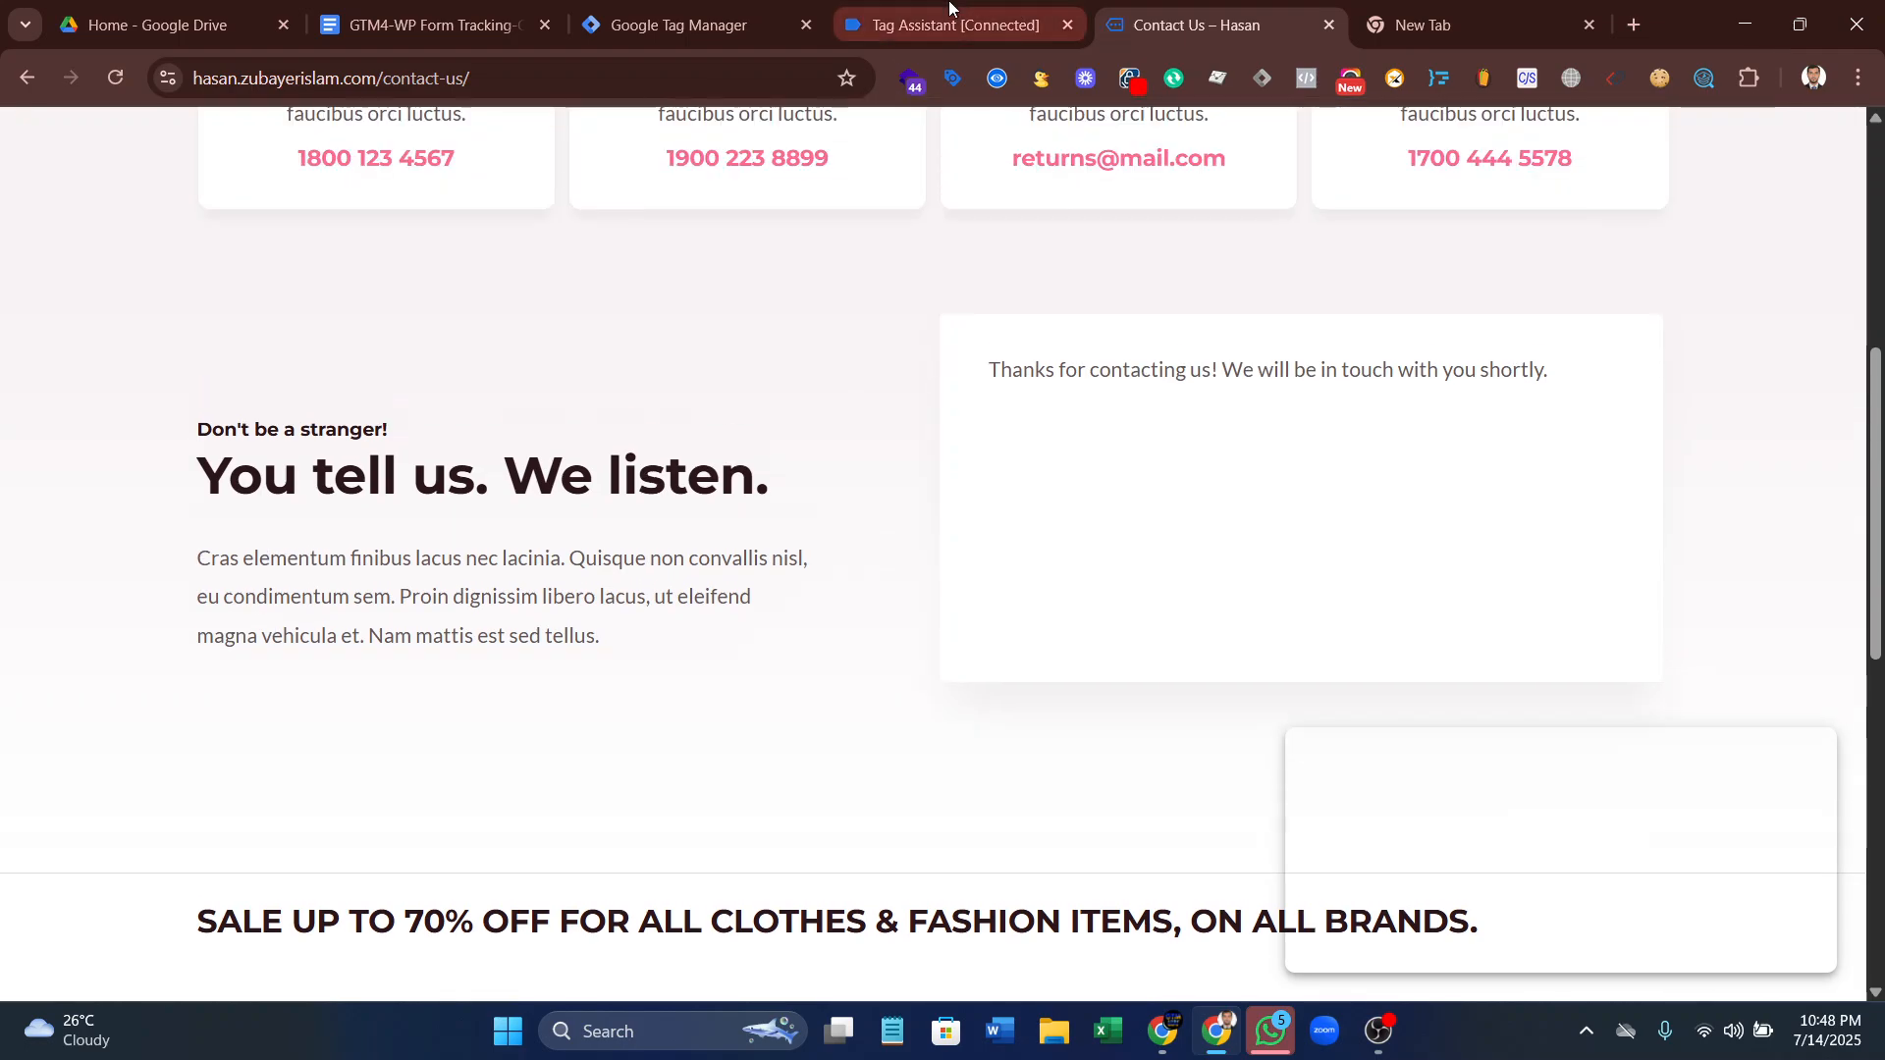
- Examine the submission event recorded in Tag Assistant and the event name in its data layer push
click(945, 26)
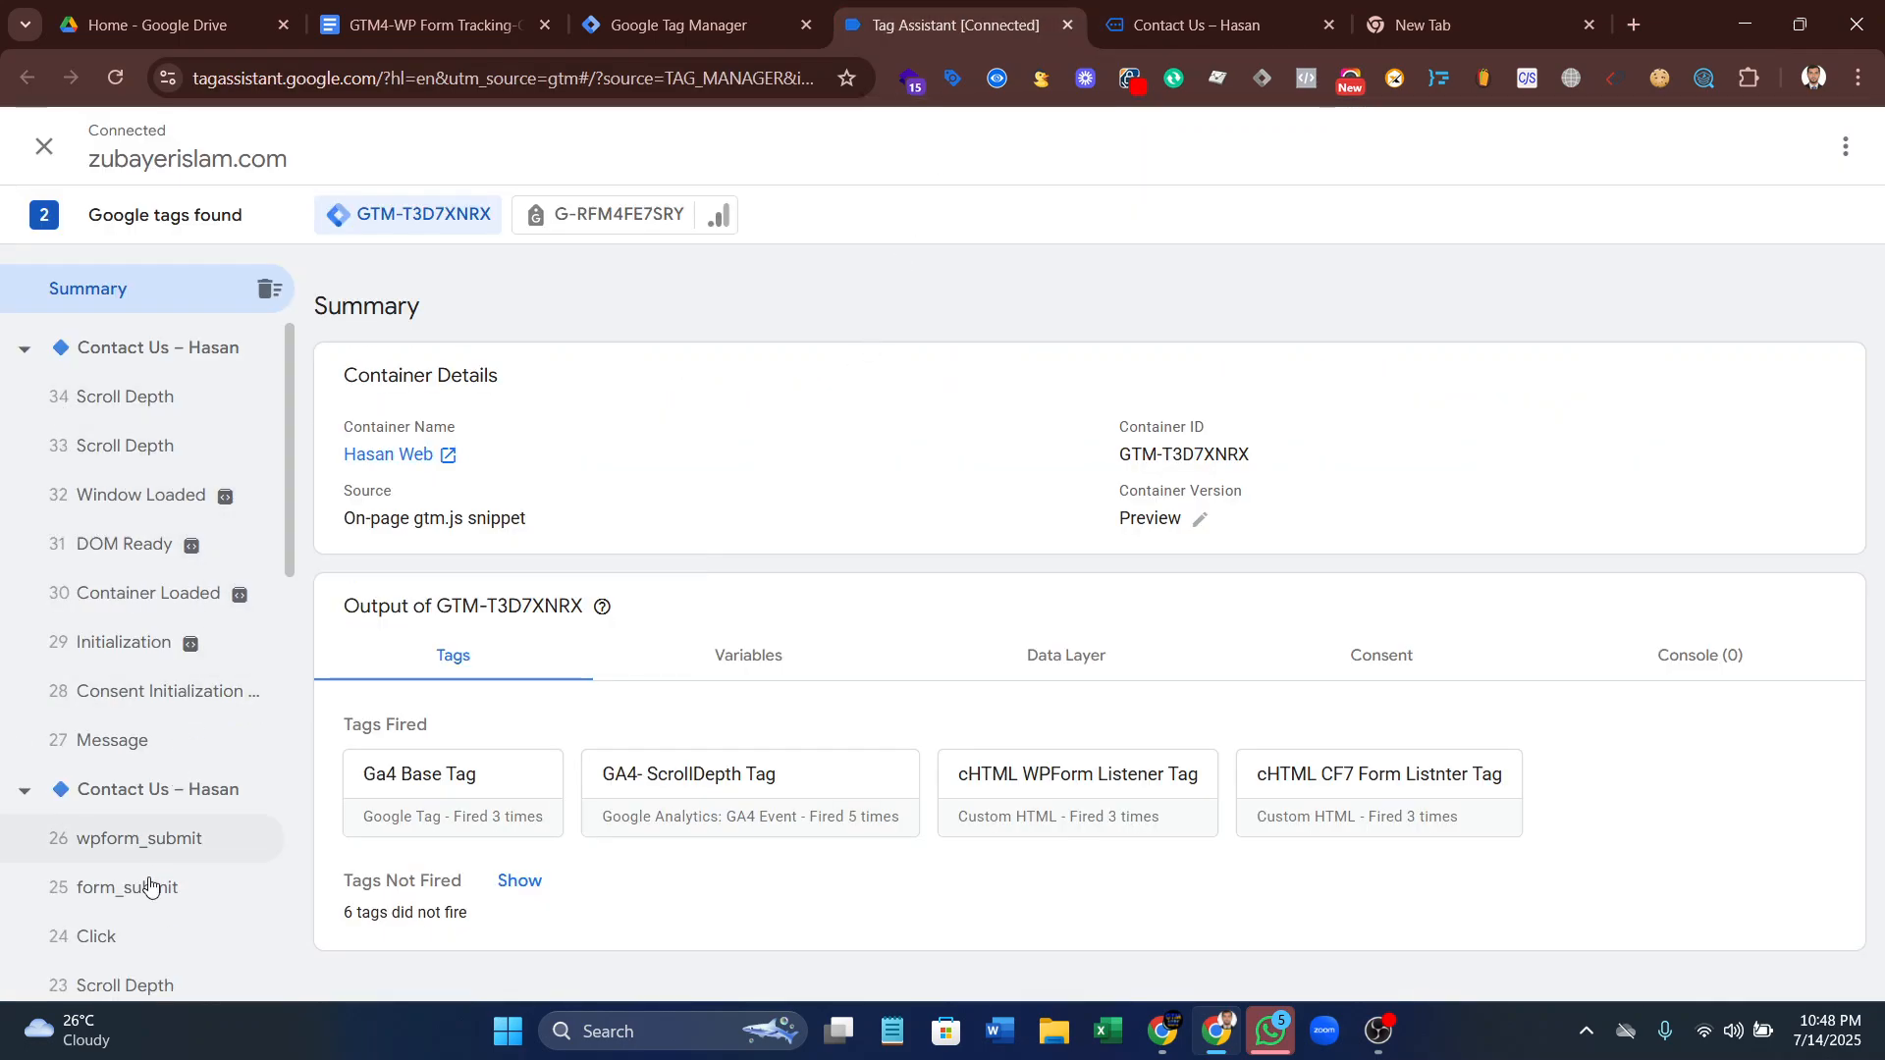
click(162, 840)
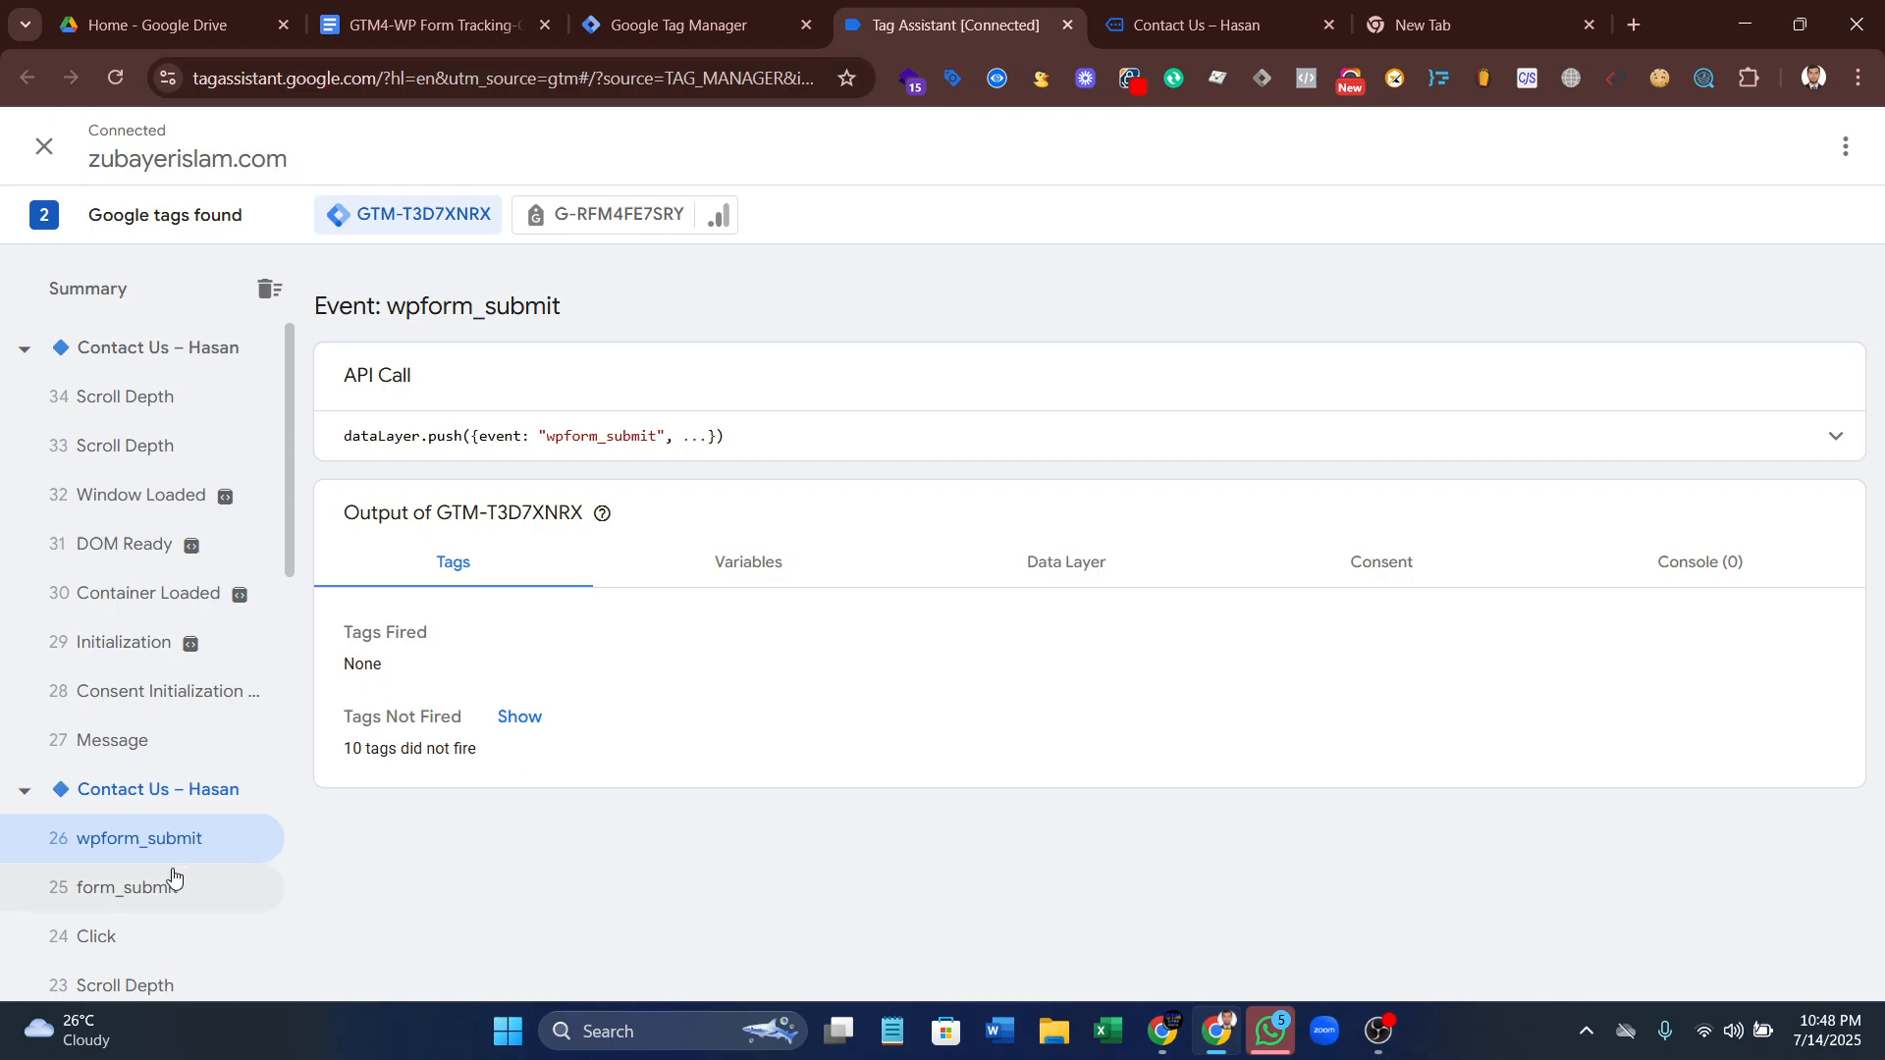
drag(548, 438, 656, 441)
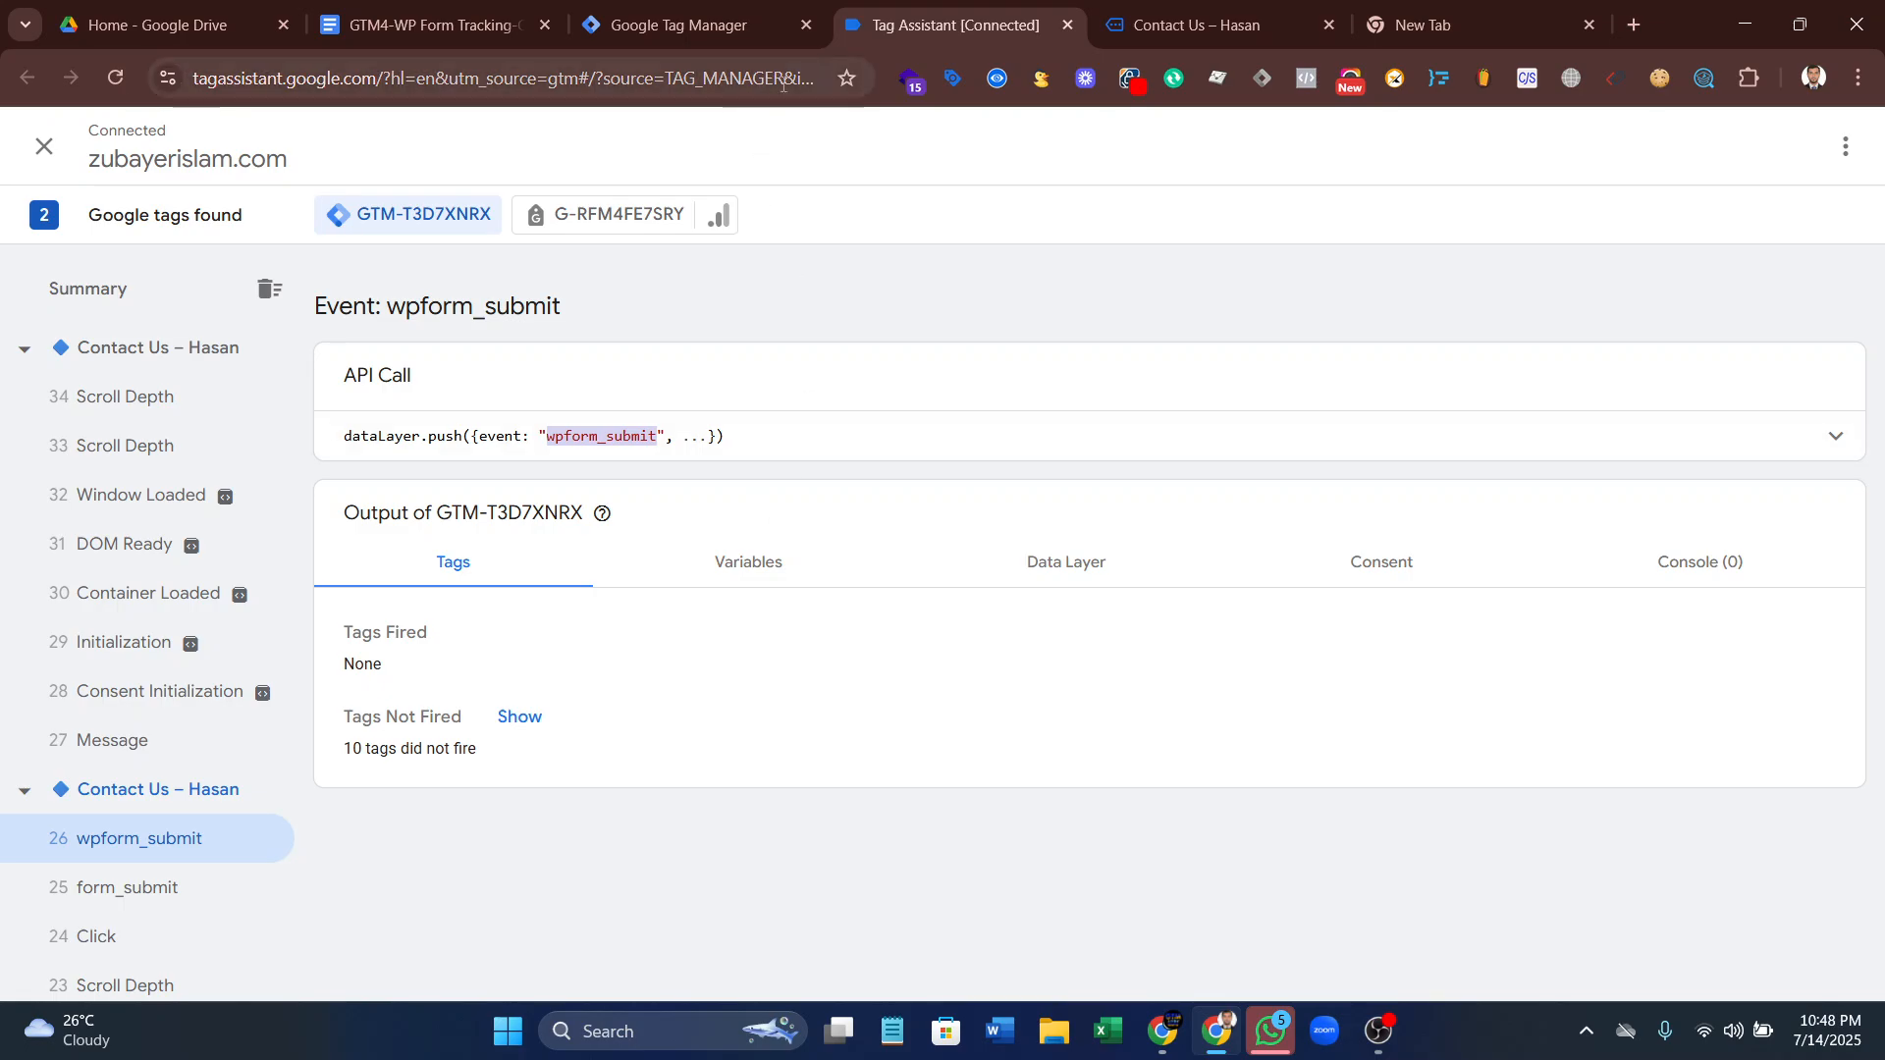
click(768, 8)
key(ctrl+Tab)
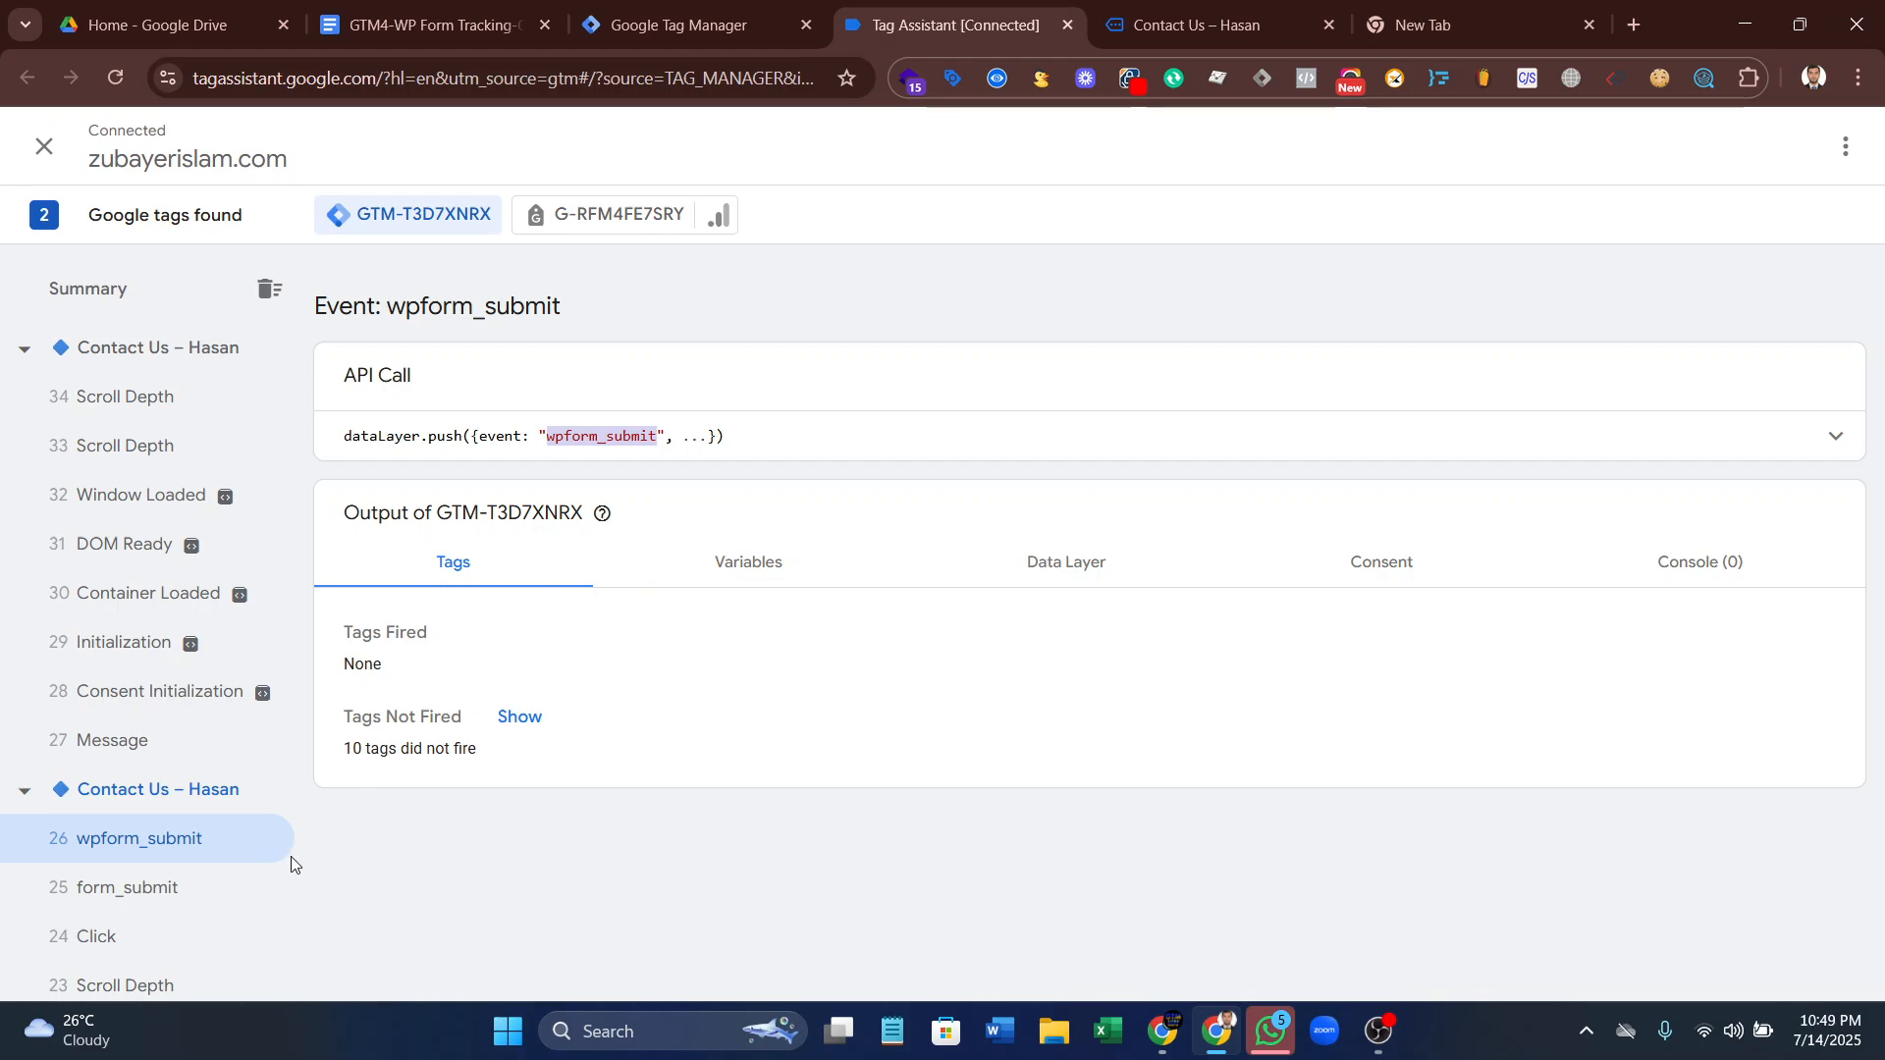
- Create a Custom Event trigger in Google Tag Manager with the event name cf7_submit
key(ctrl+shift+Tab)
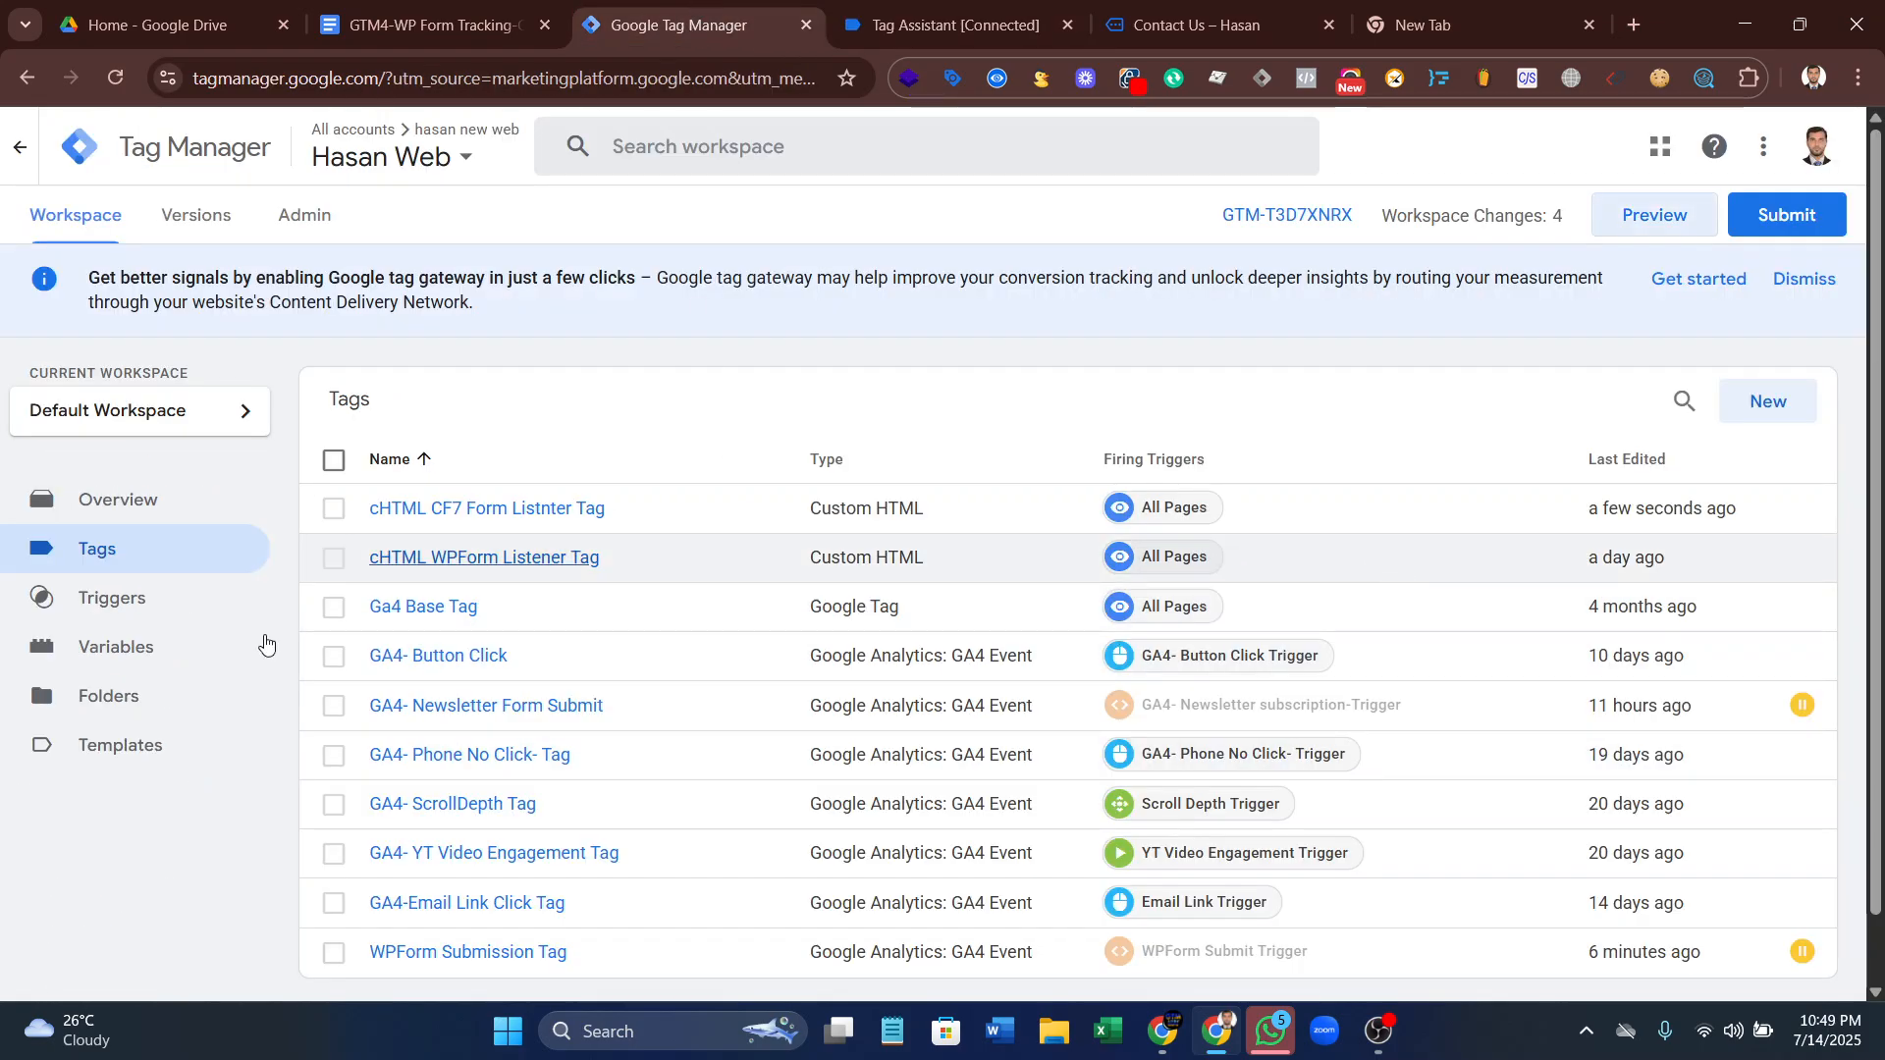
click(110, 599)
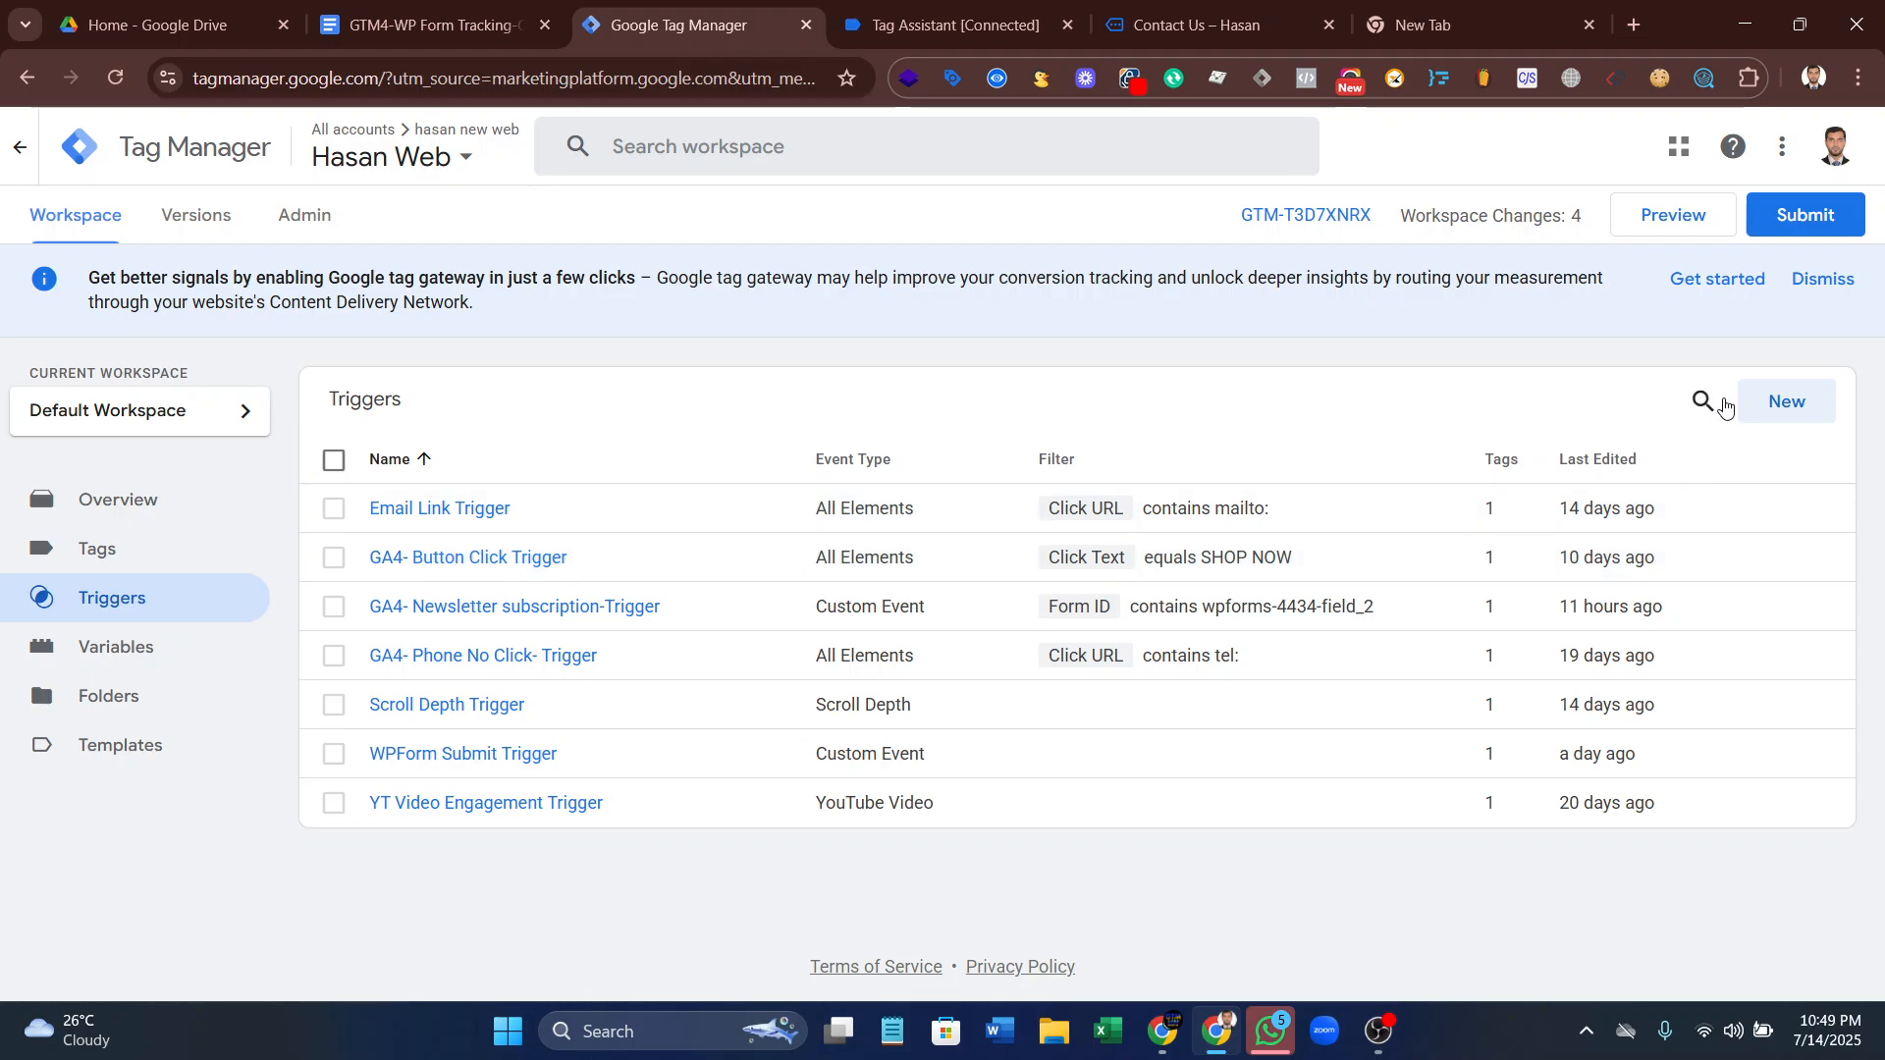
click(1768, 400)
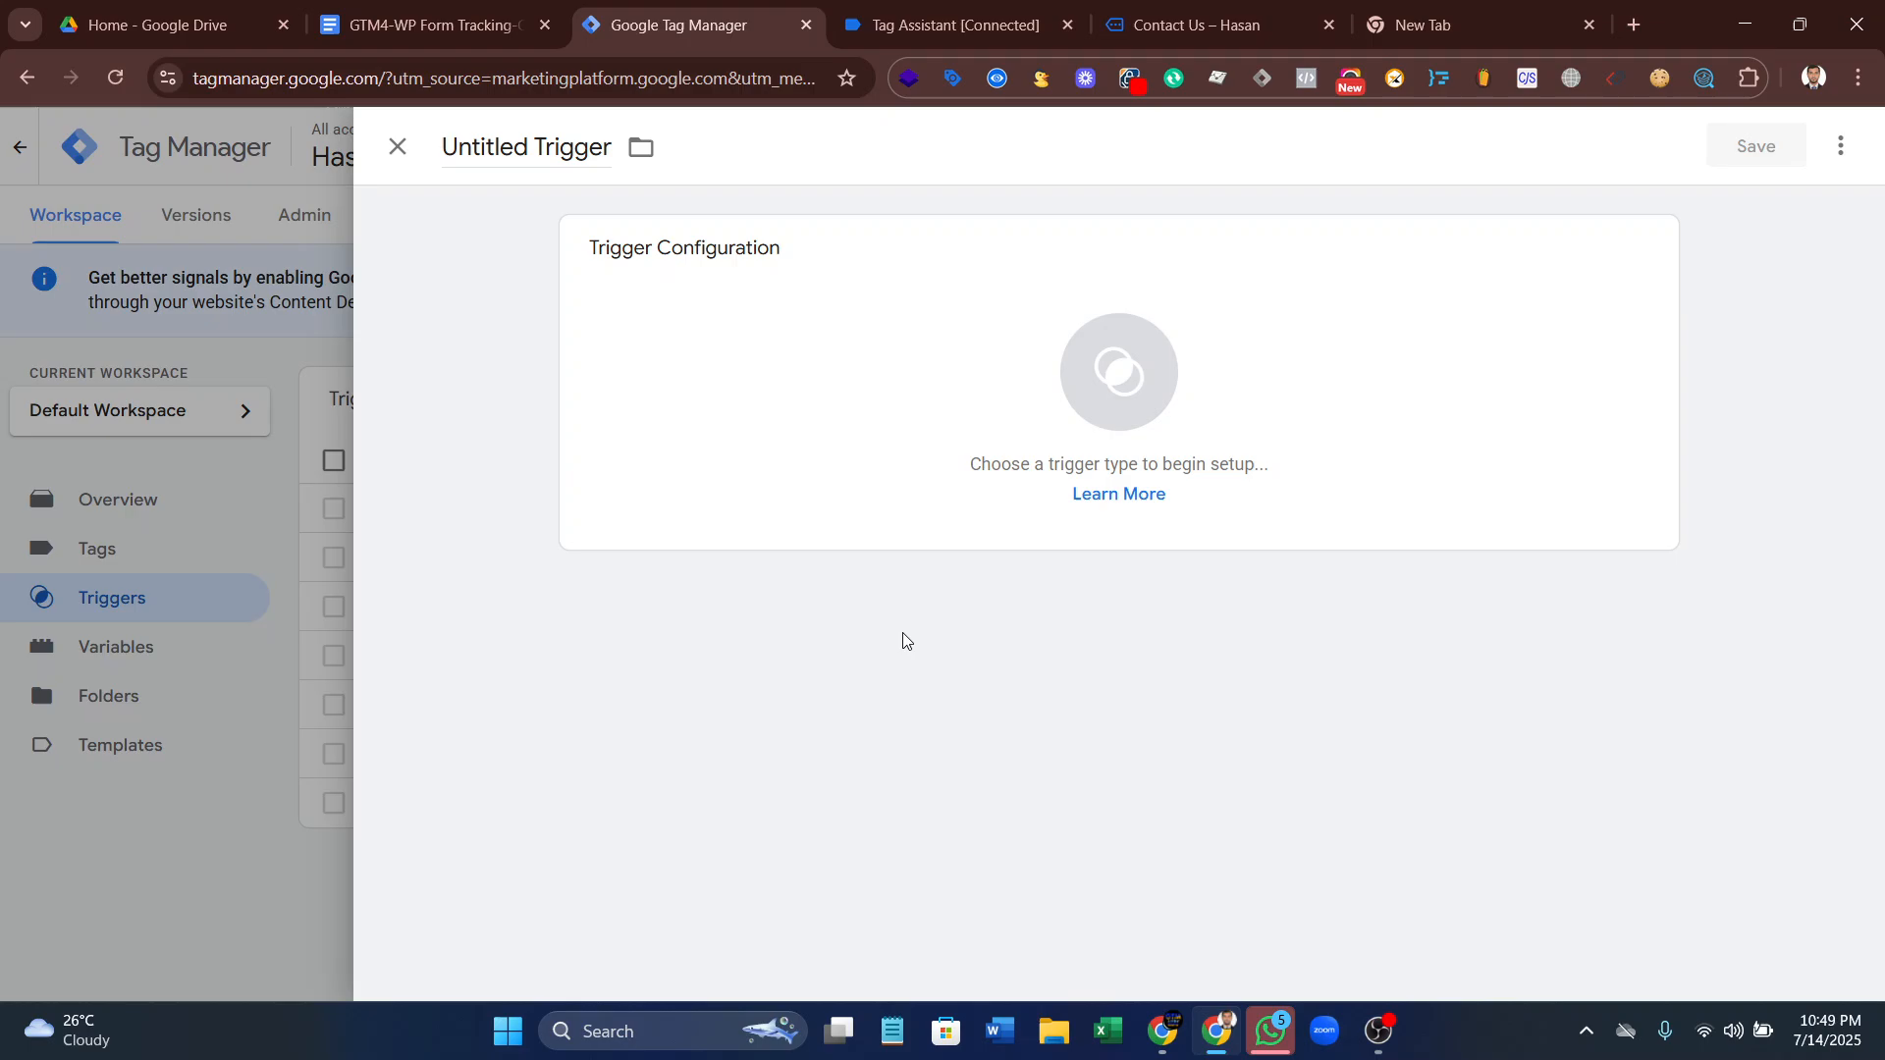
click(1090, 413)
scroll(1292, 762, down, 5)
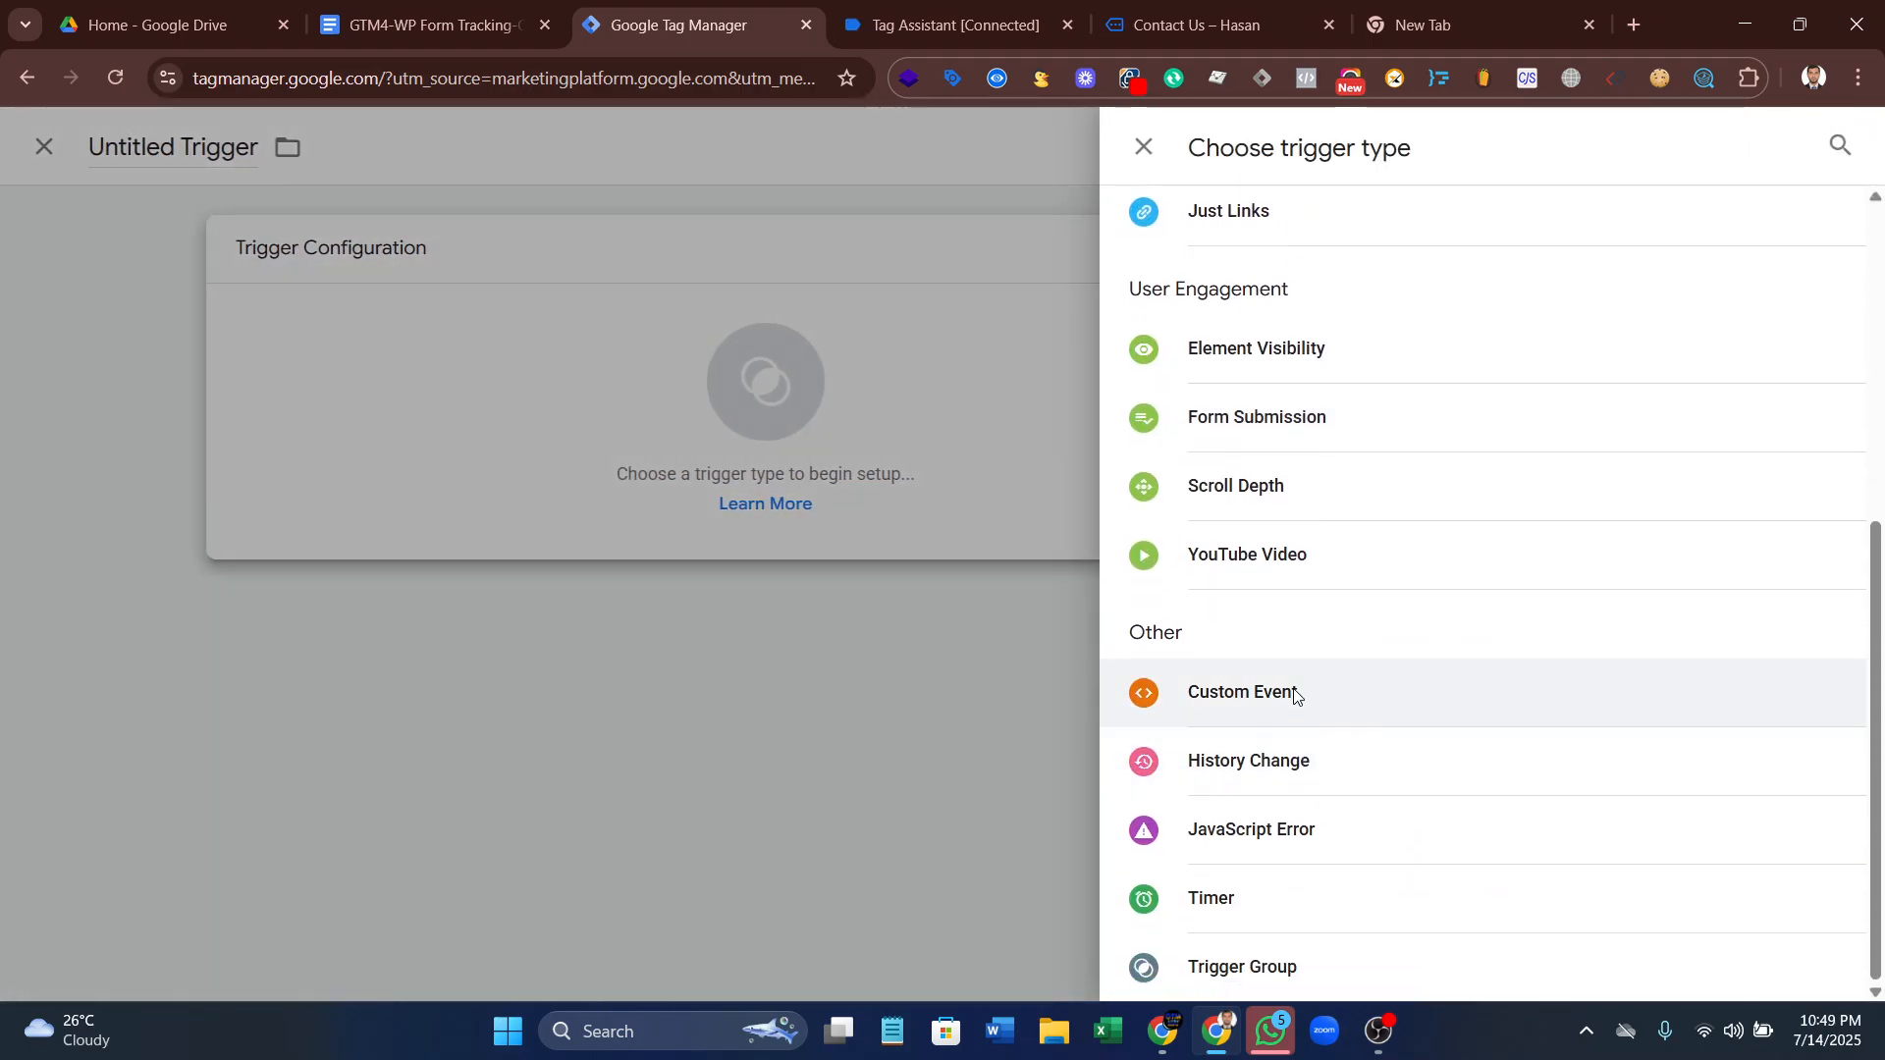
click(1294, 699)
click(639, 496)
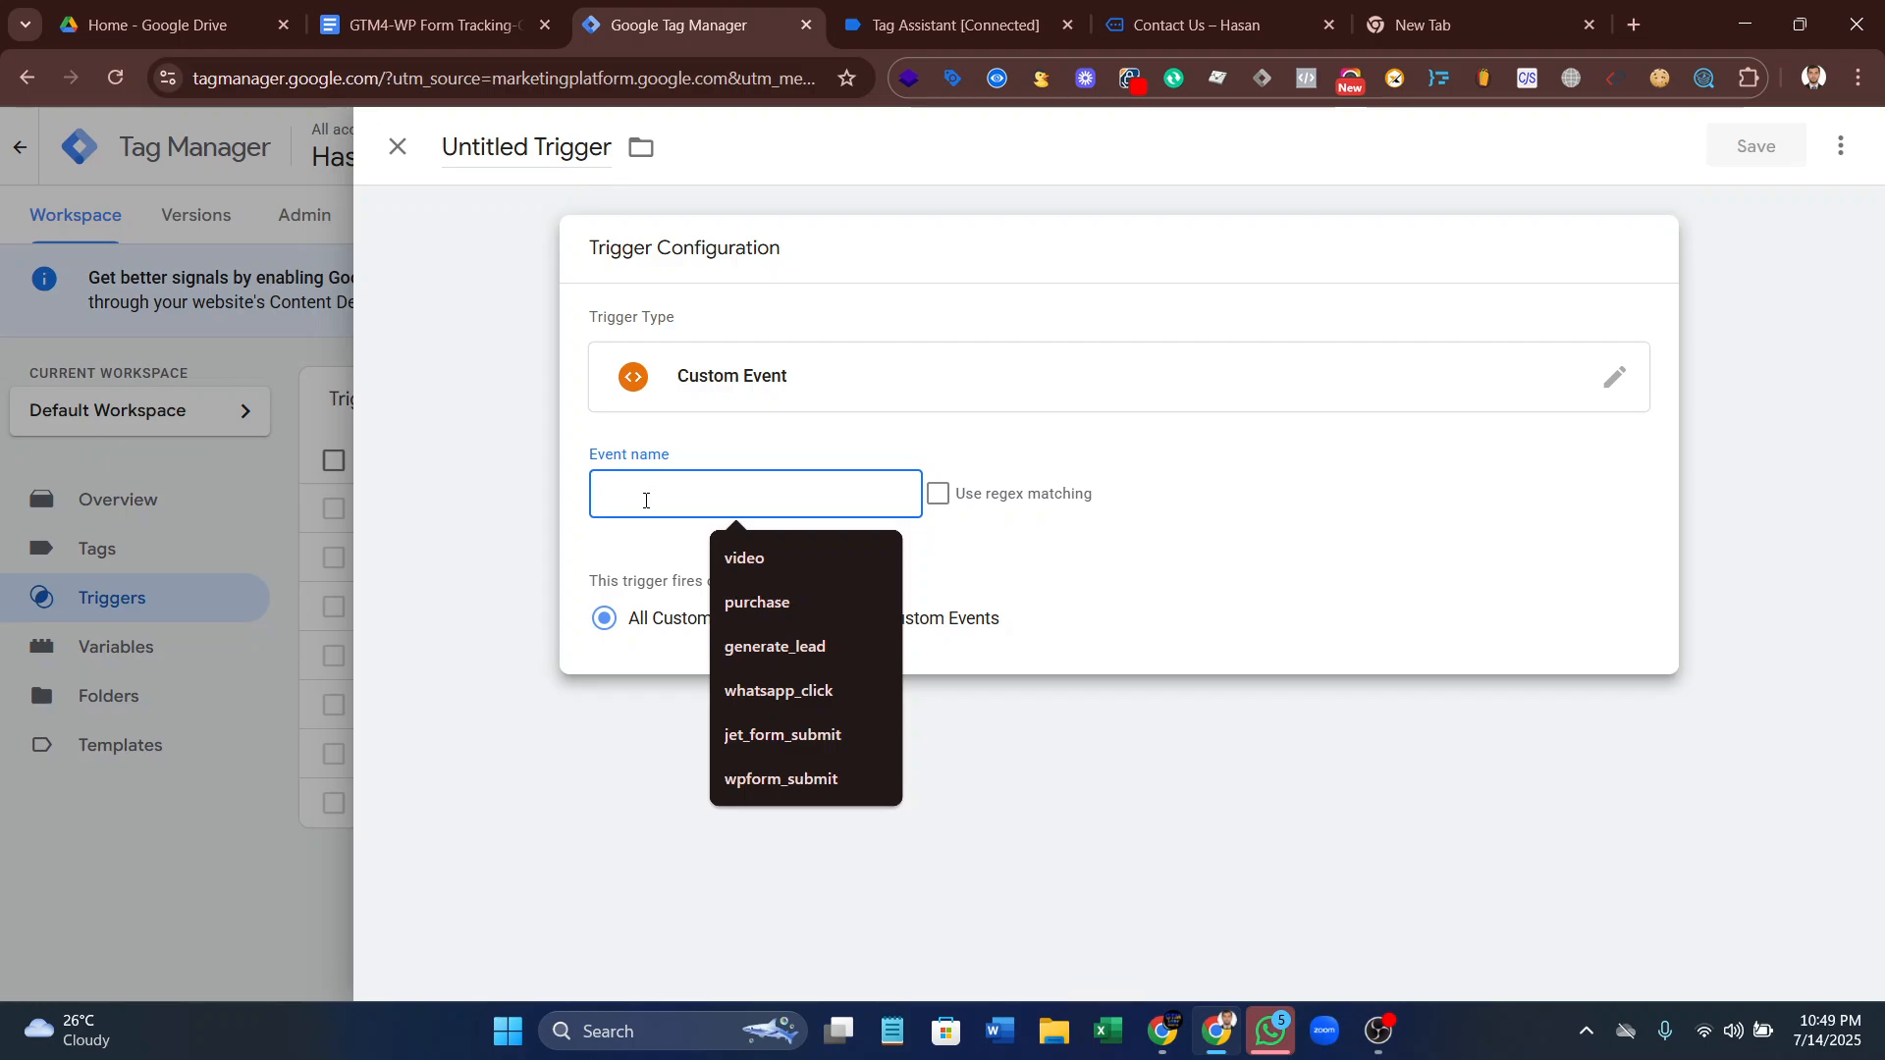
text(cf)
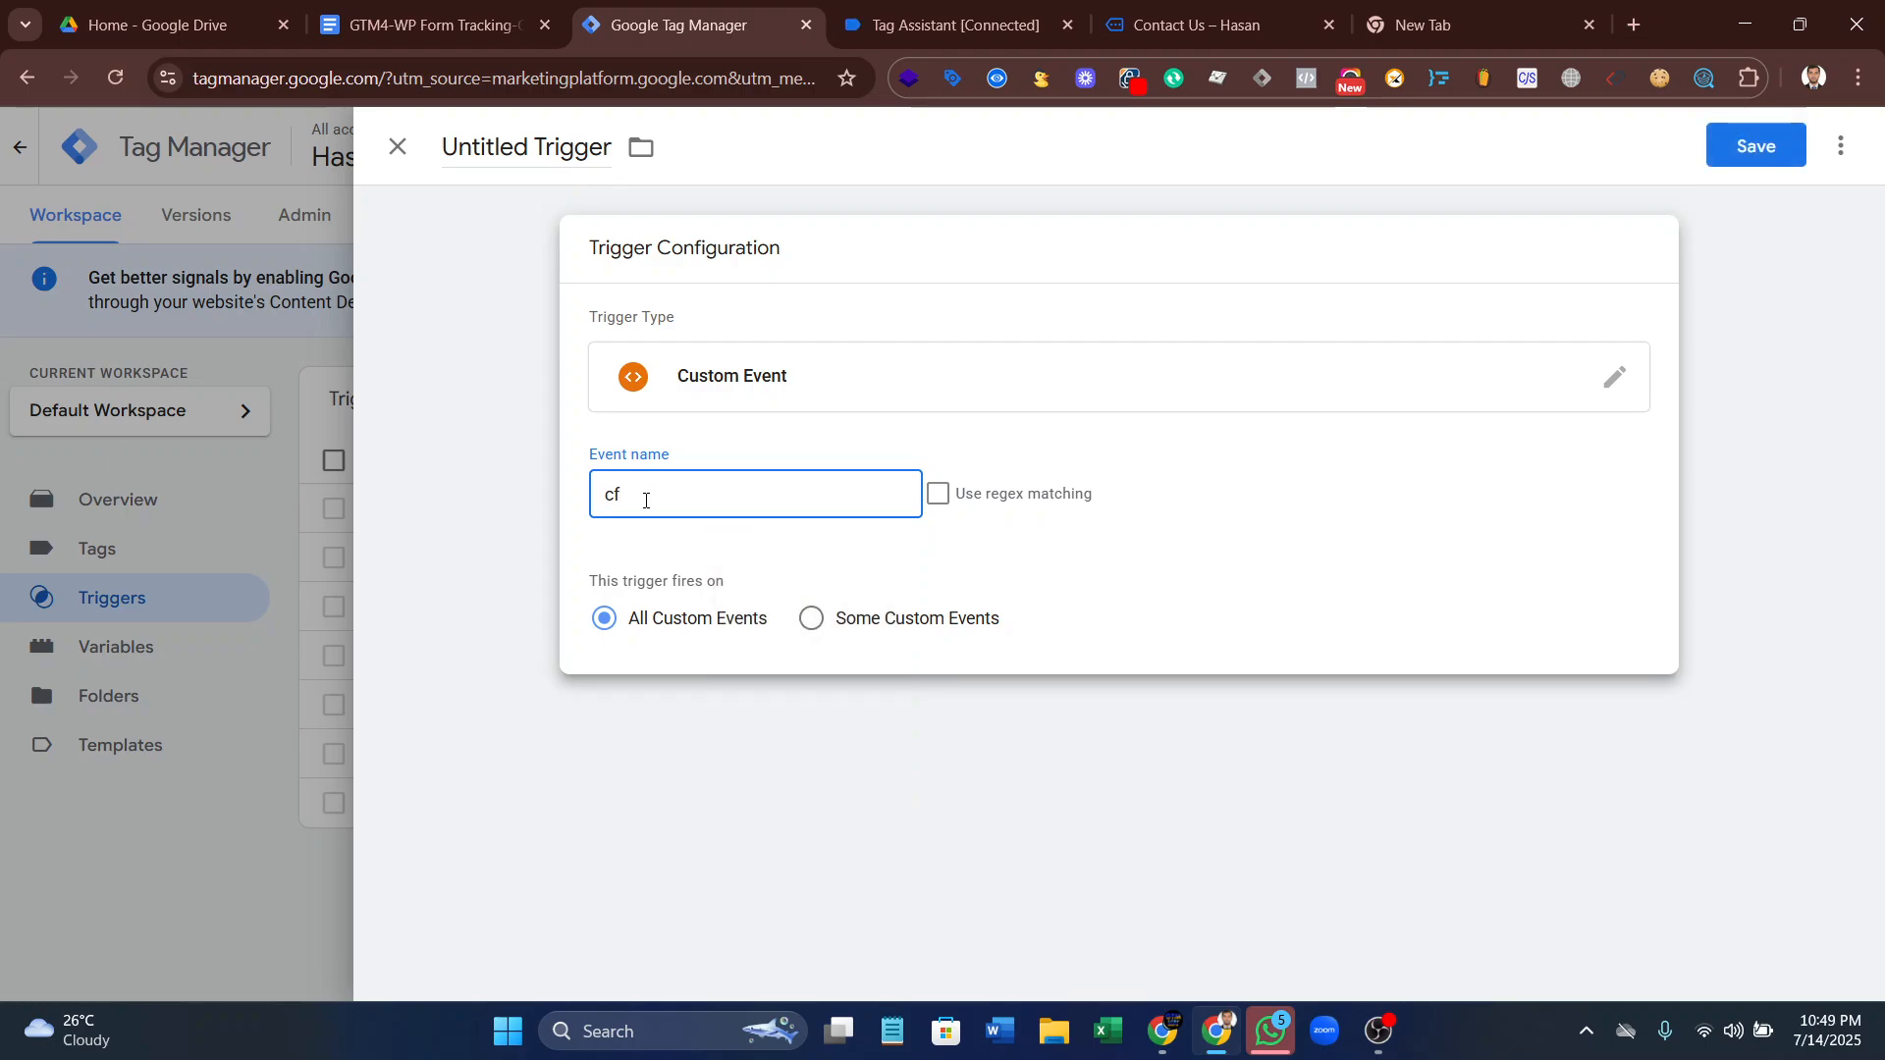
text(7_submit)
- Name the trigger "CF7 Form Submit Trigger" and save it
click(529, 152)
double_click(529, 152)
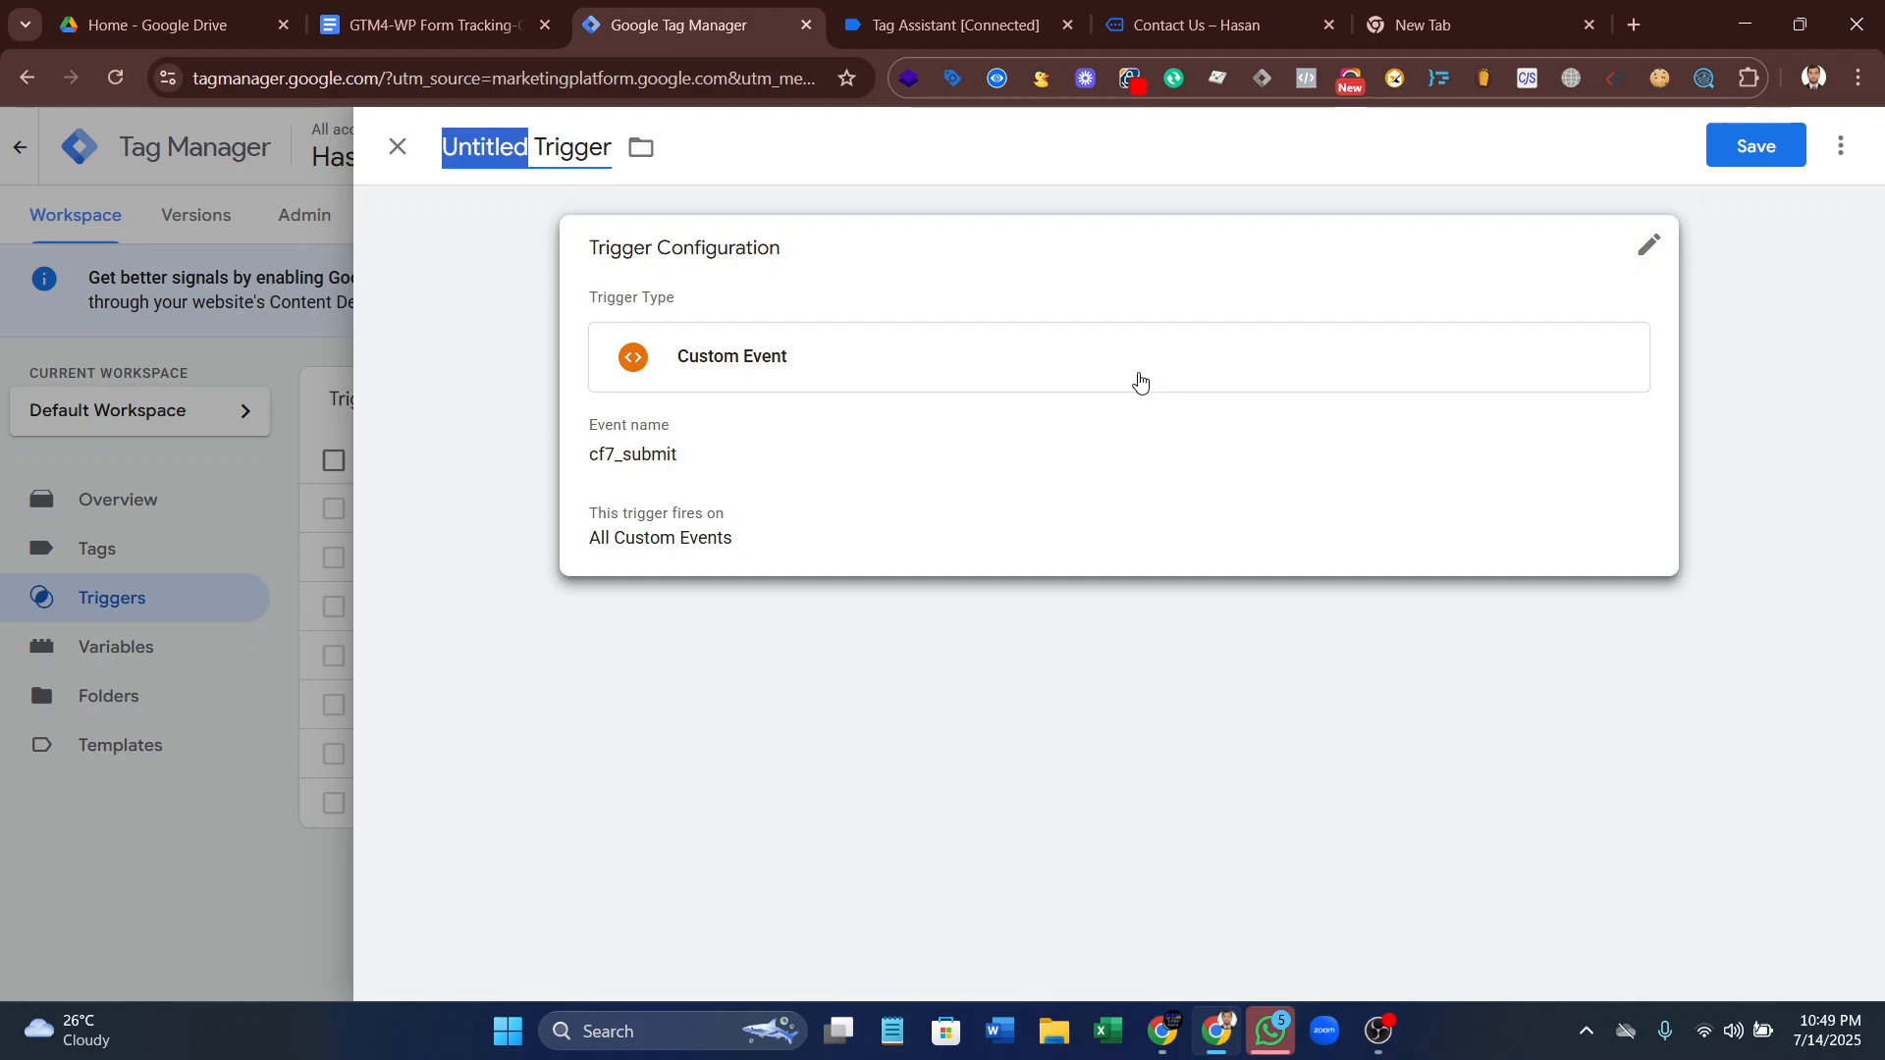
text(CF)
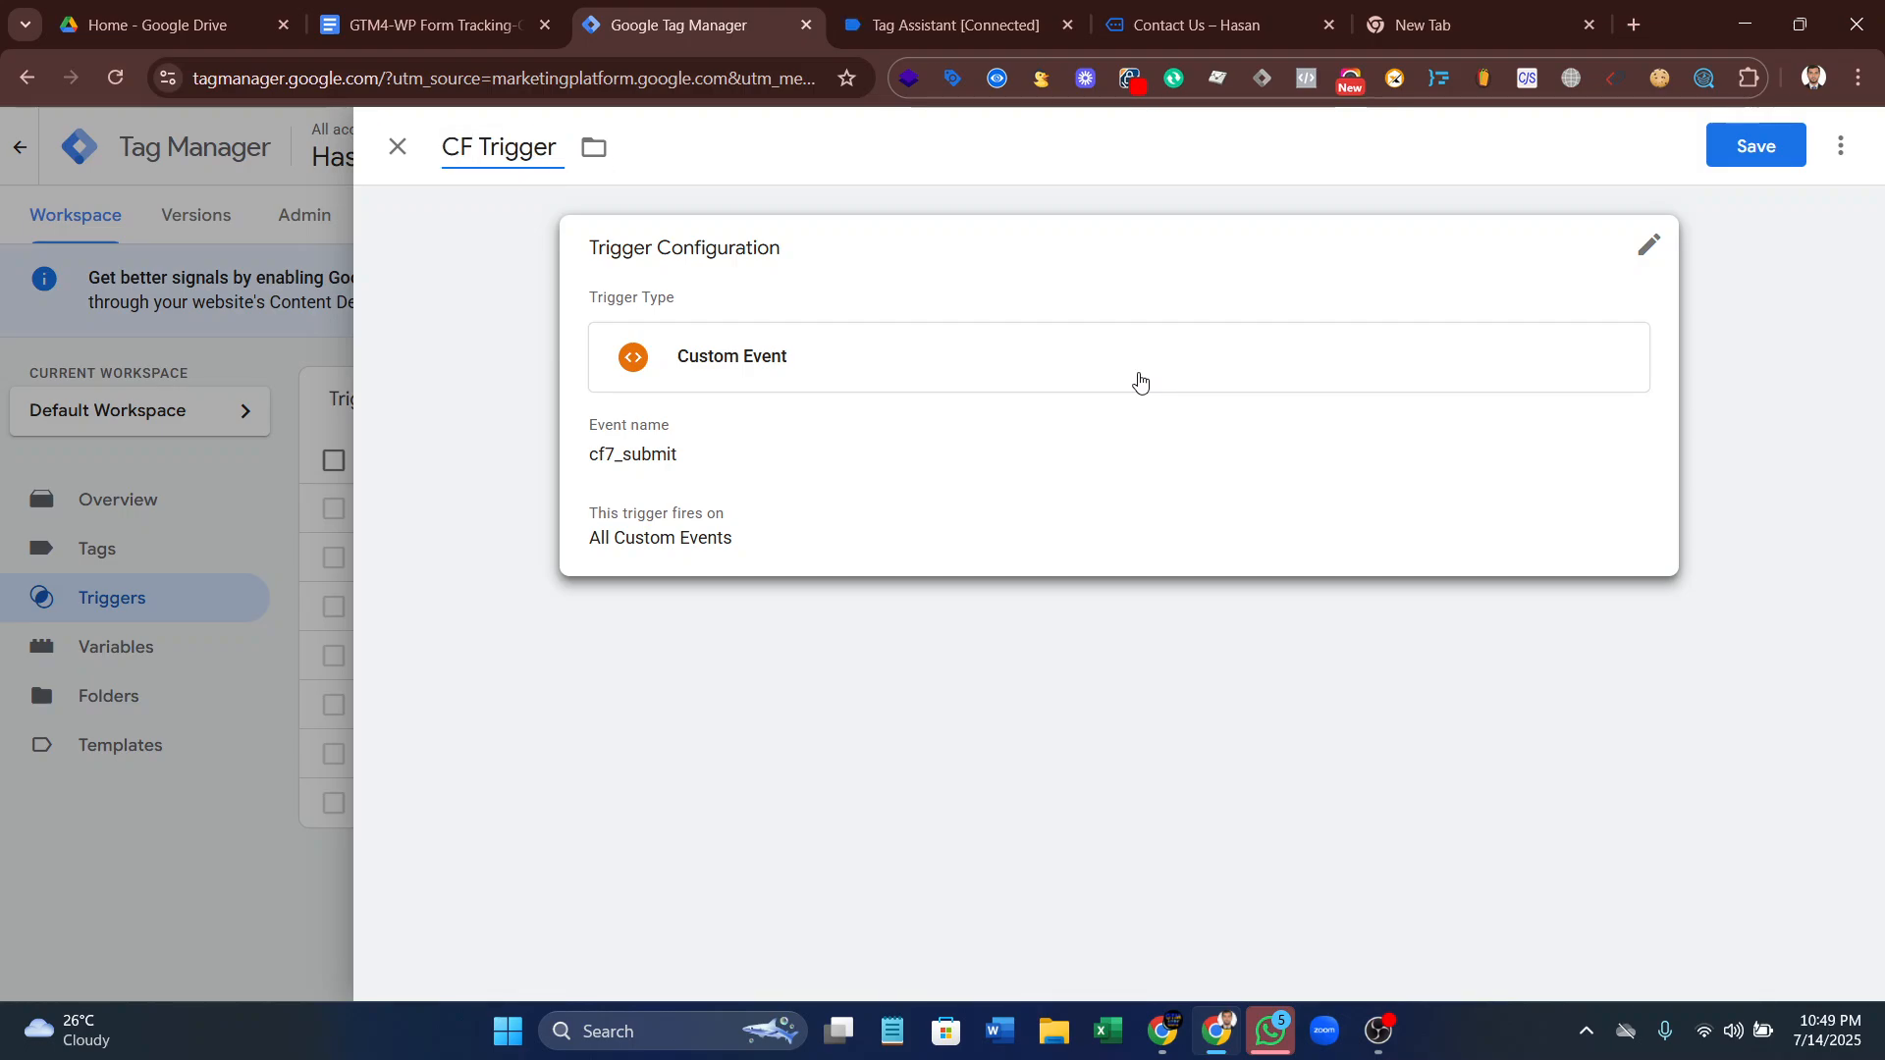
text(7 G)
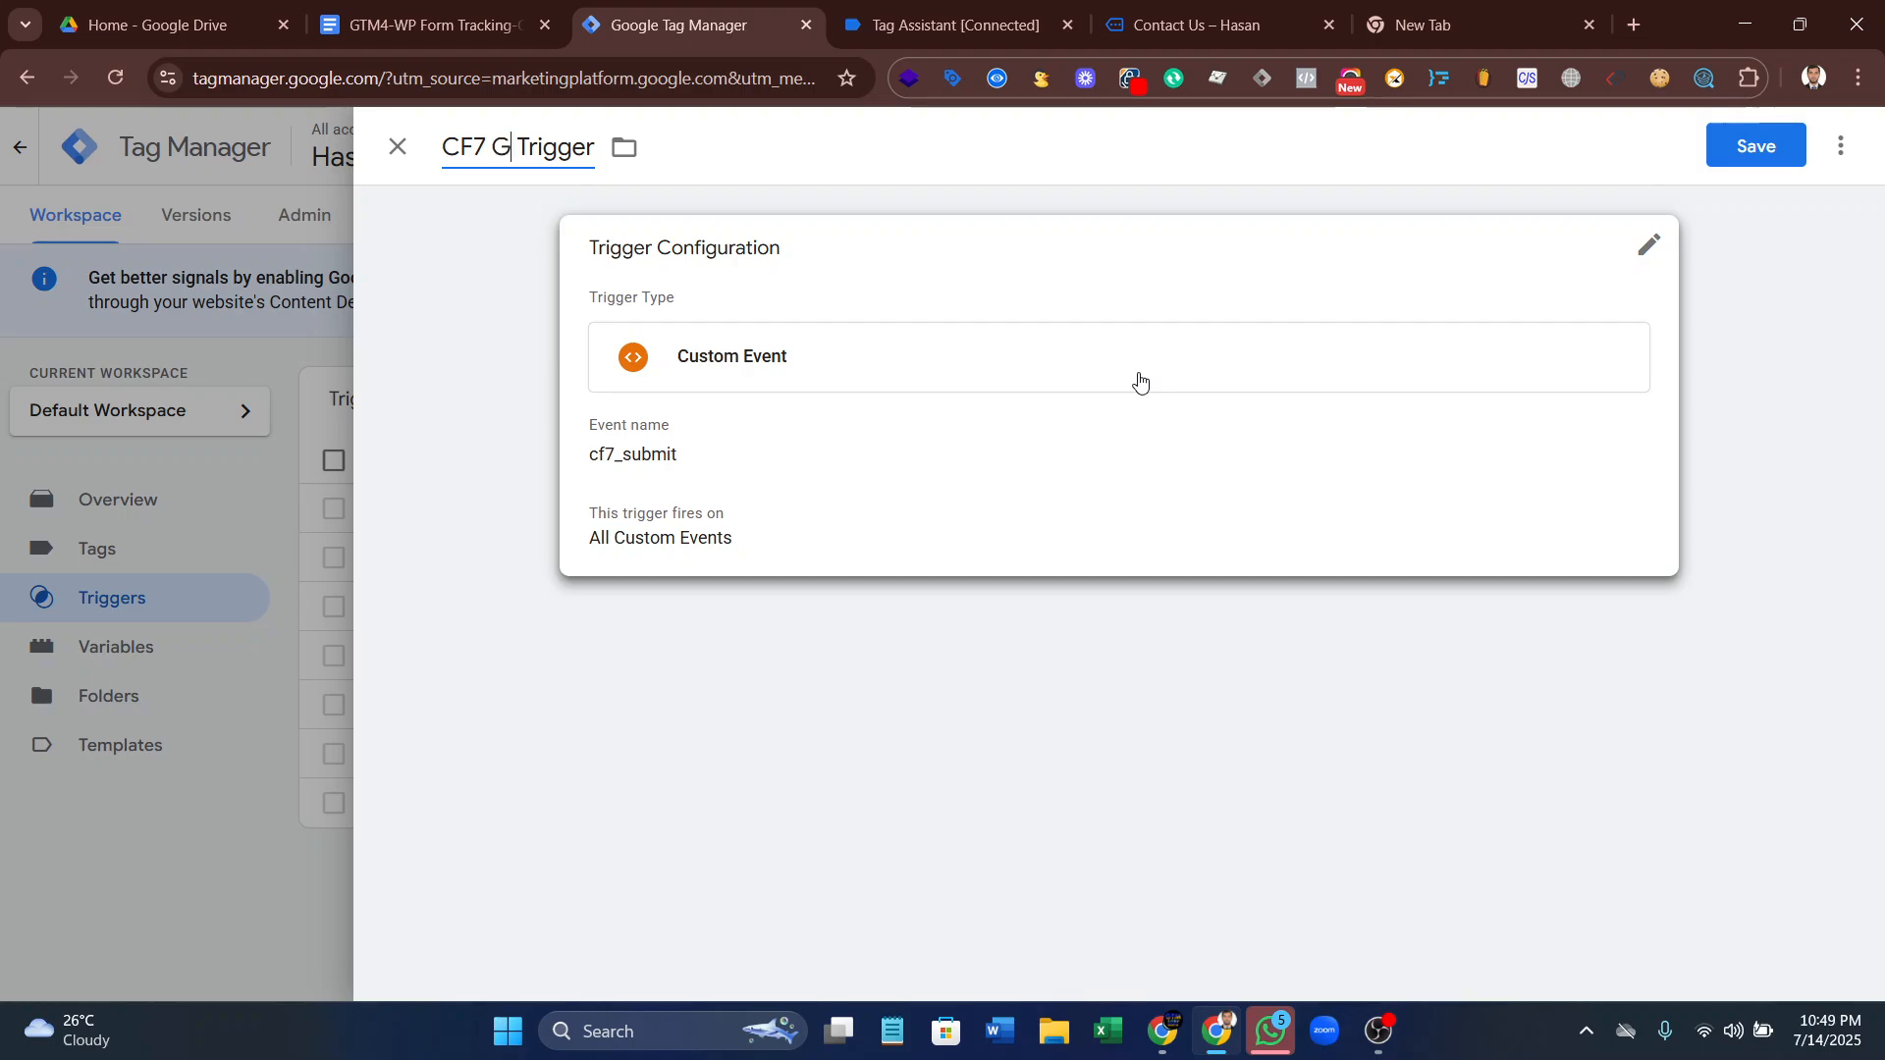
key(BackSpace)
key(BackSpace)
text(Form S)
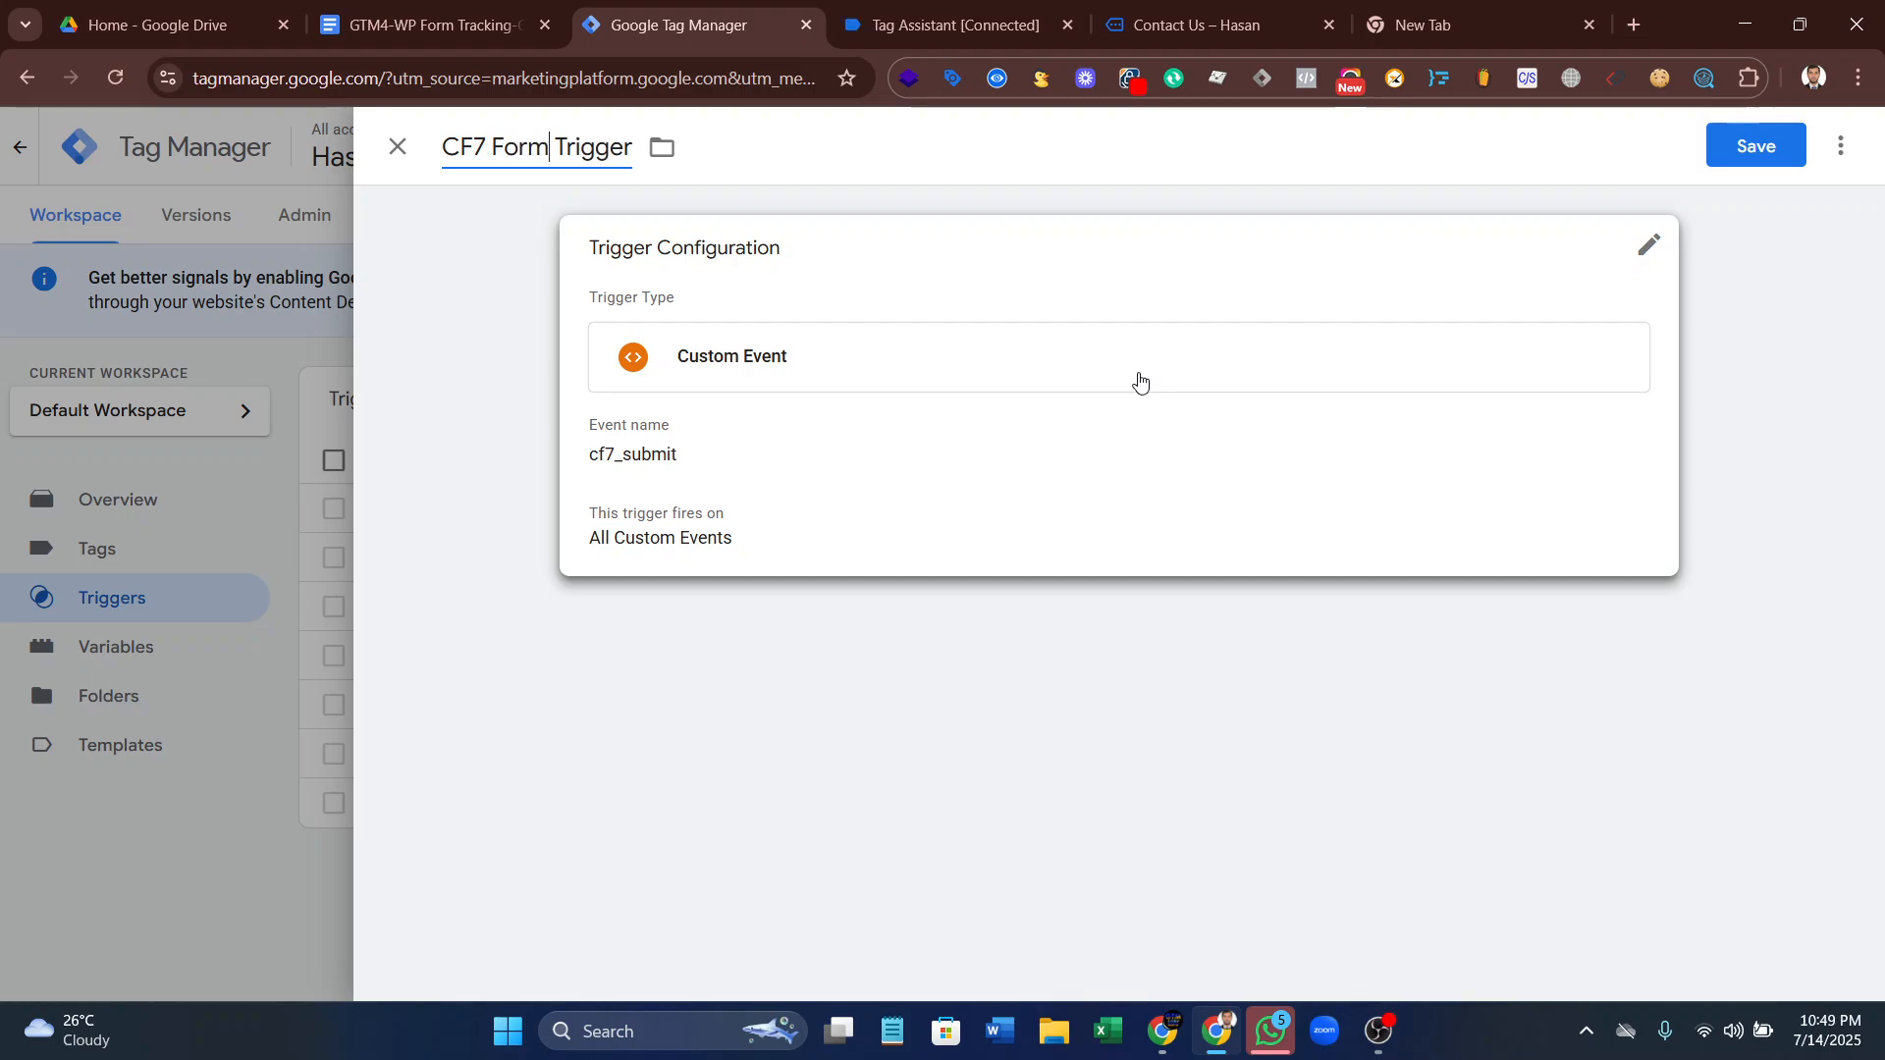
text(ubmit)
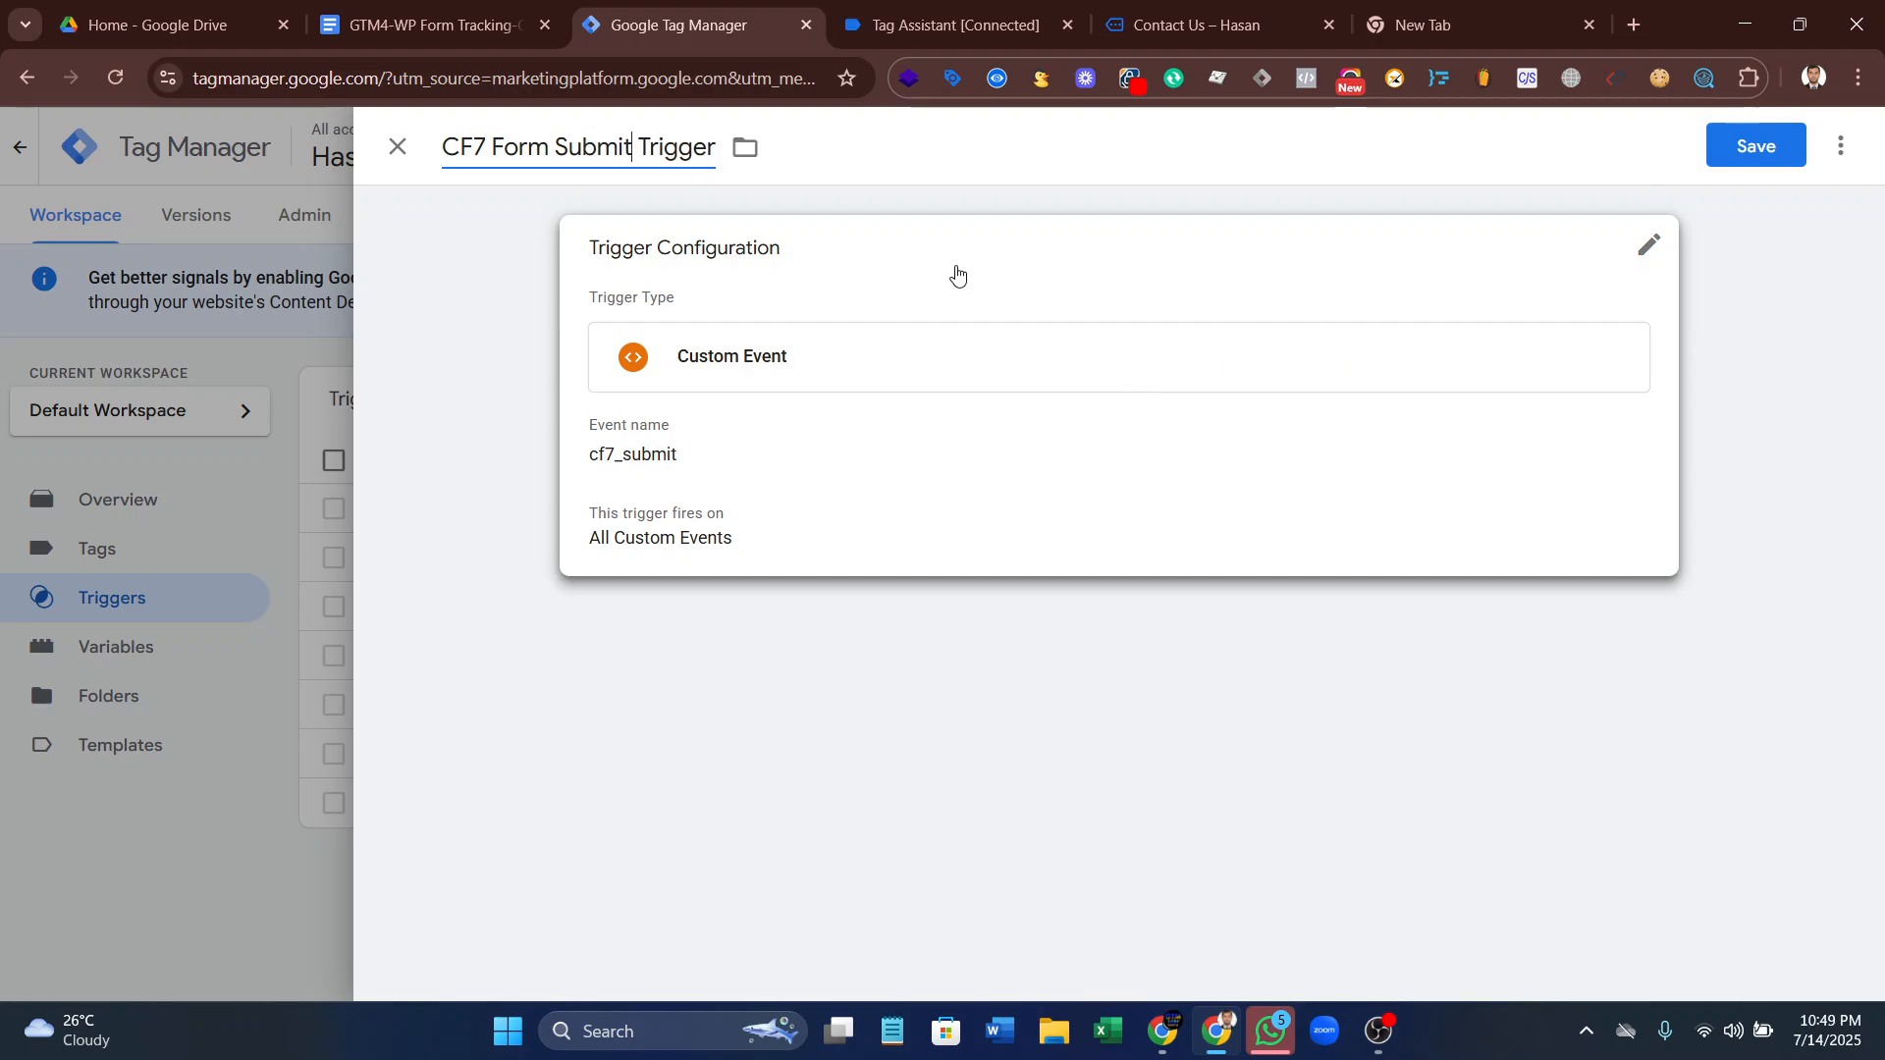
click(1756, 146)
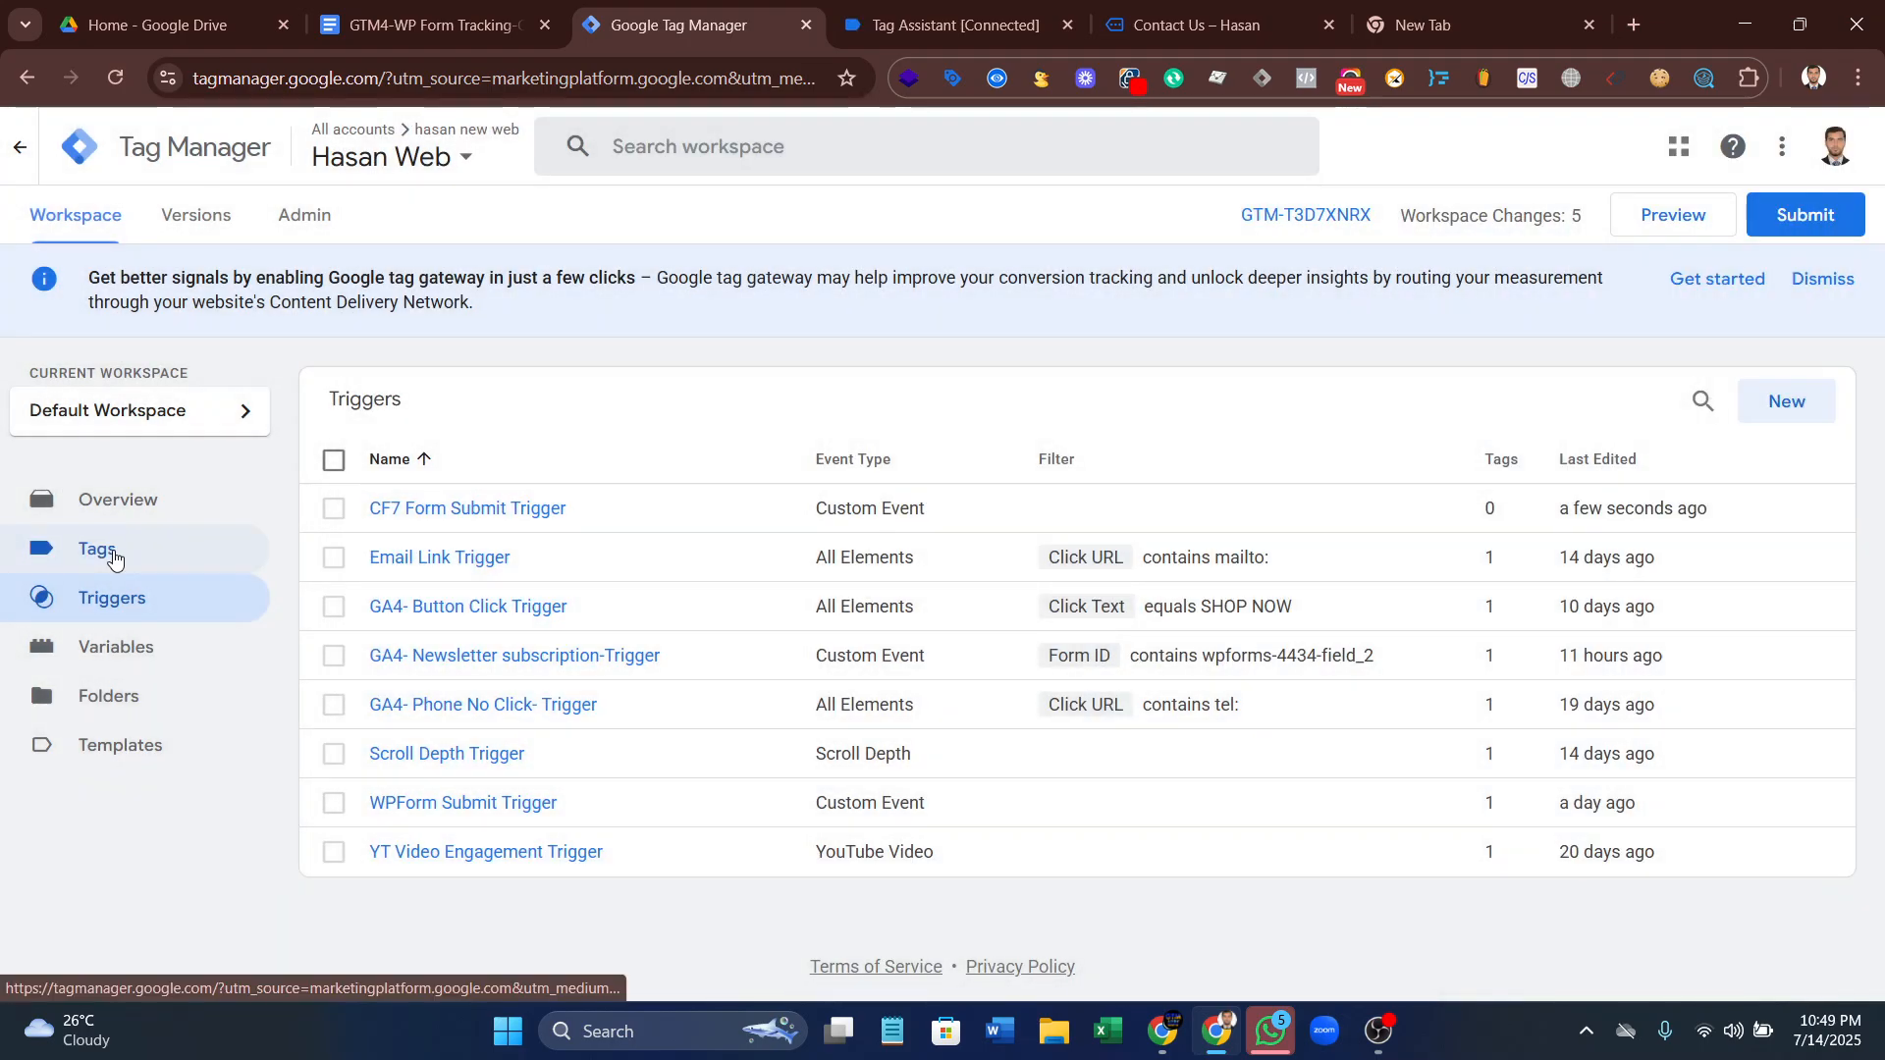
- Create a new tag of type Google Analytics: GA4 Event
click(122, 546)
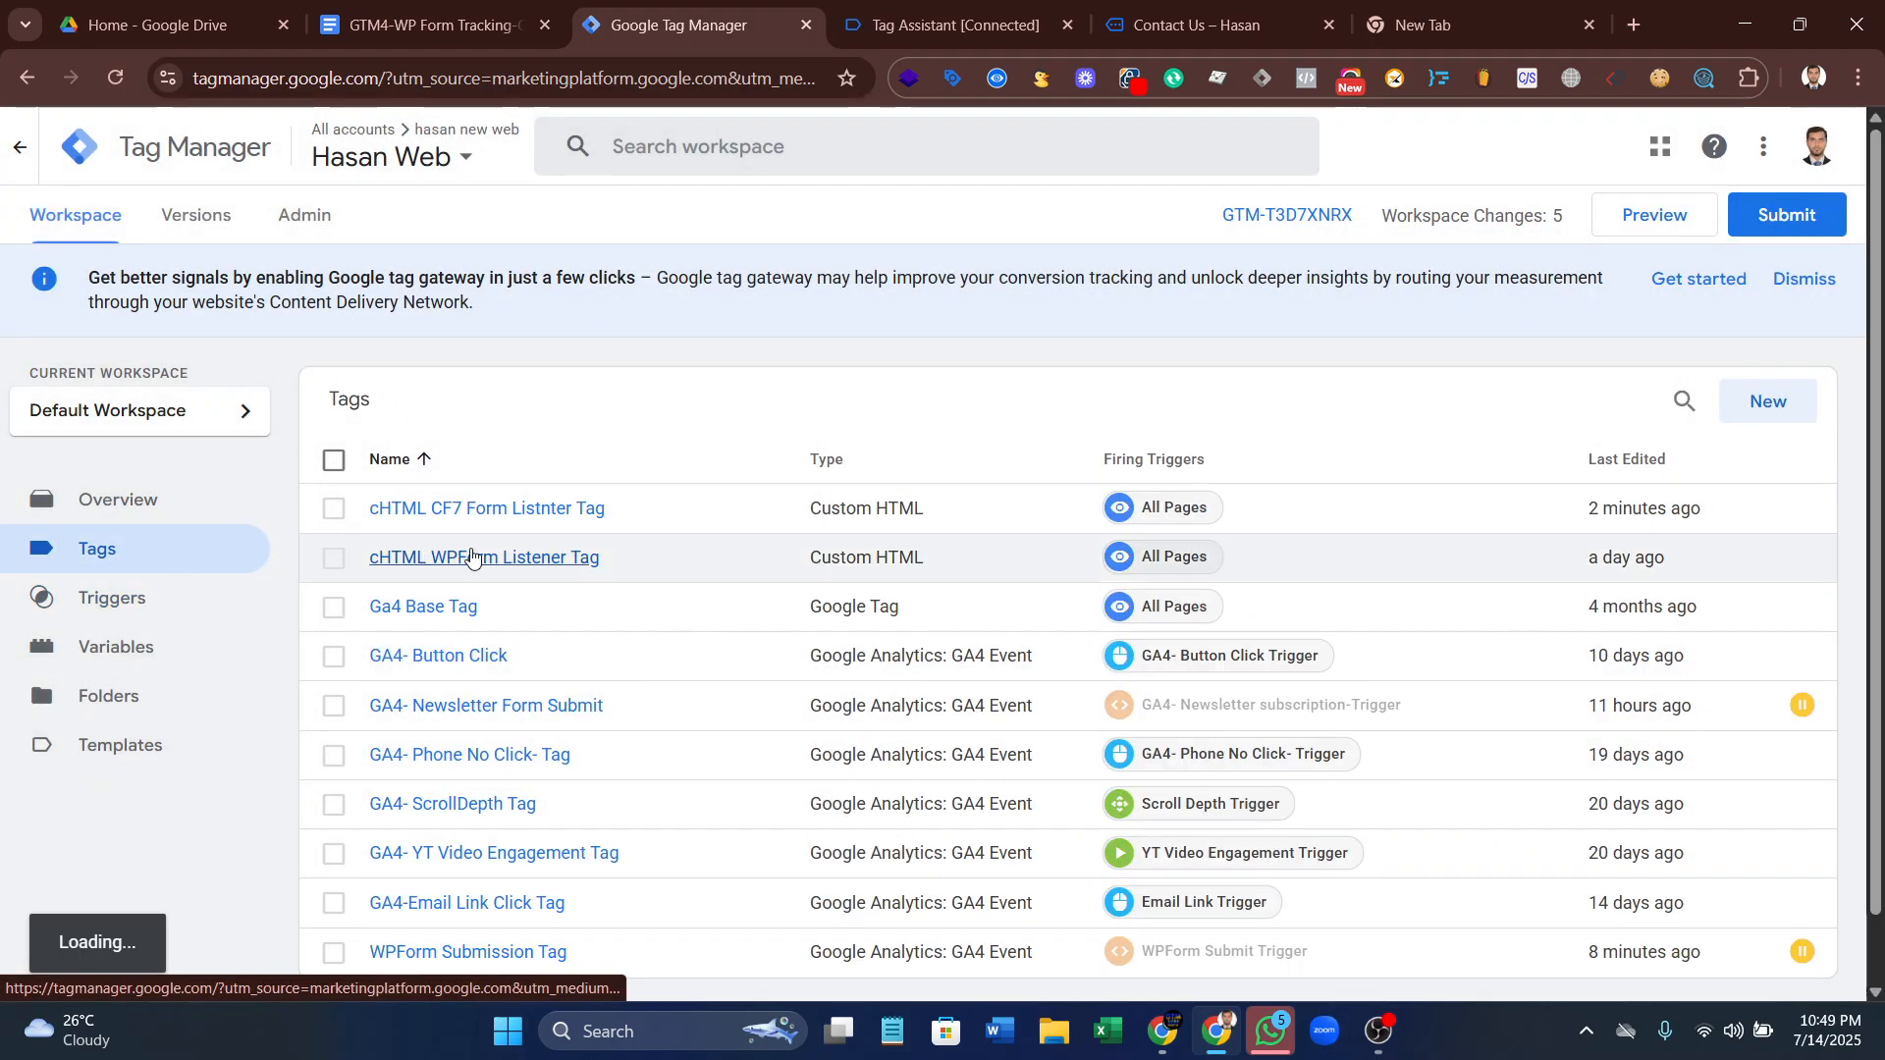
click(1768, 402)
click(1230, 381)
scroll(1276, 580, down, 5)
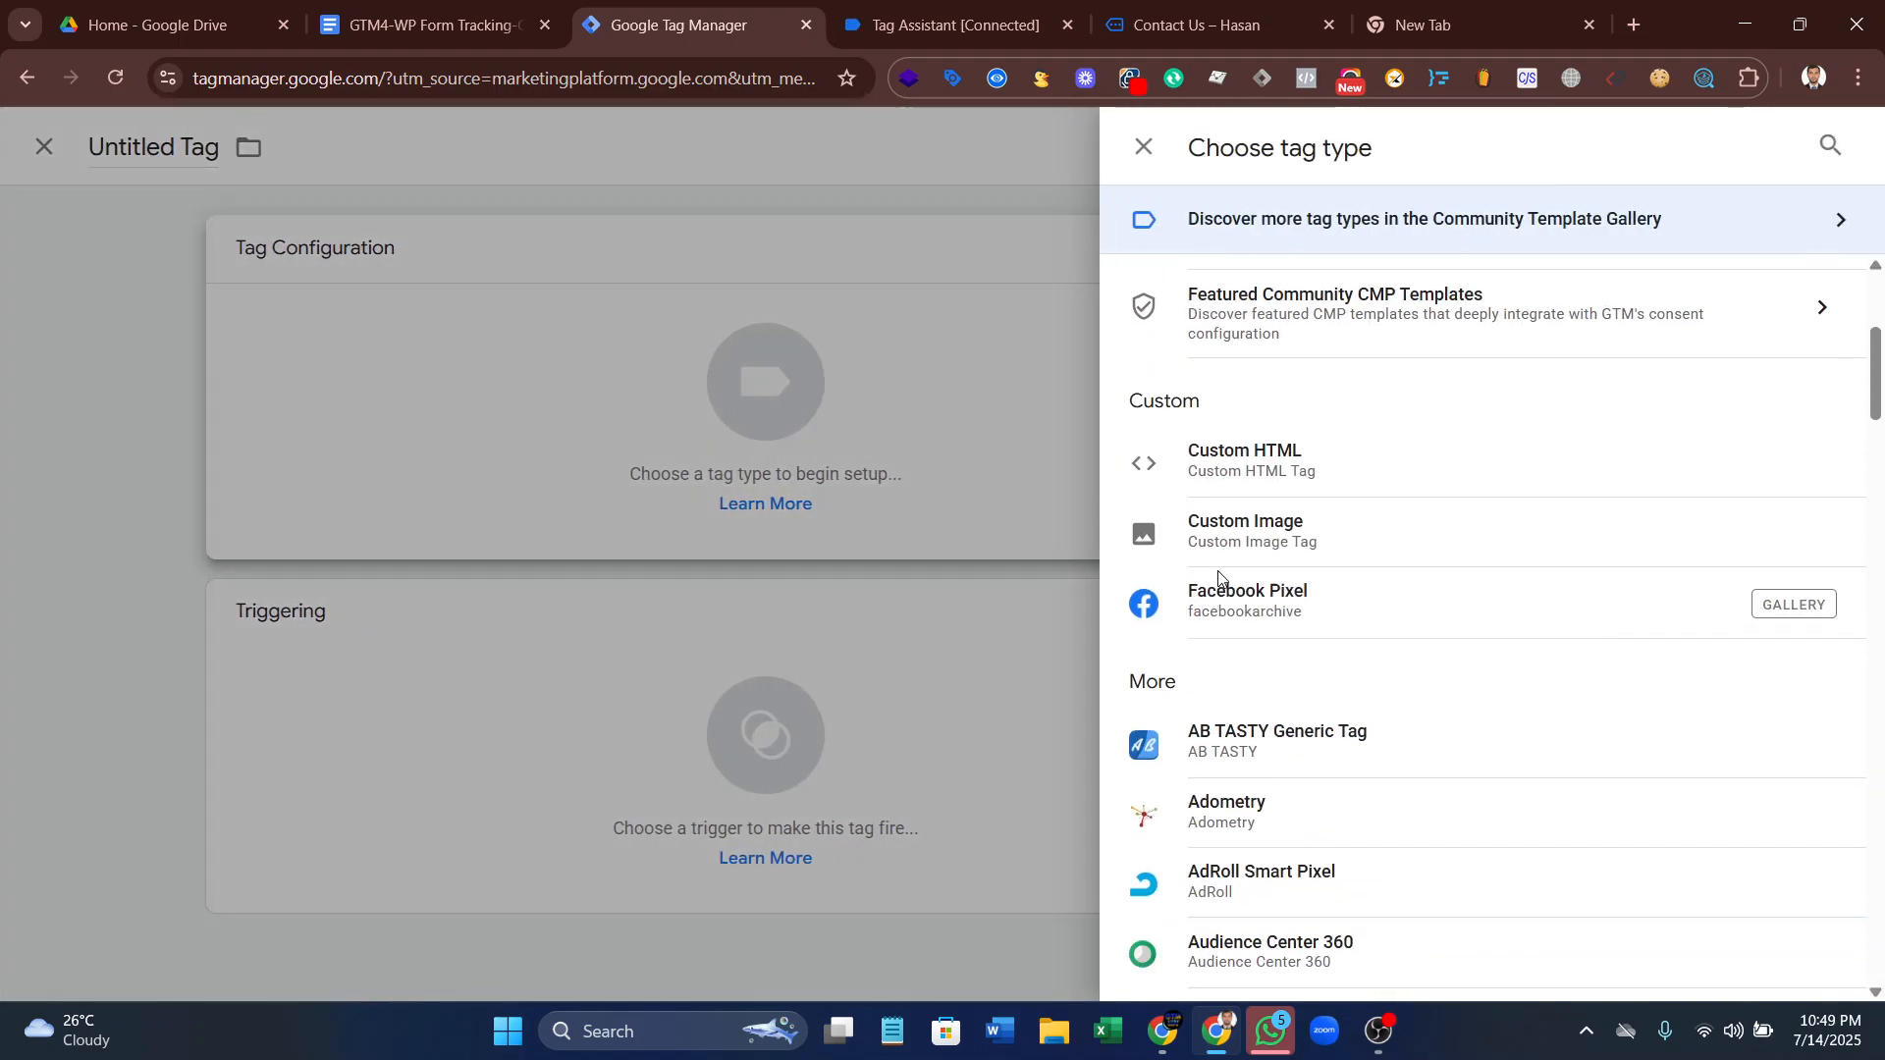
scroll(1298, 558, up, 5)
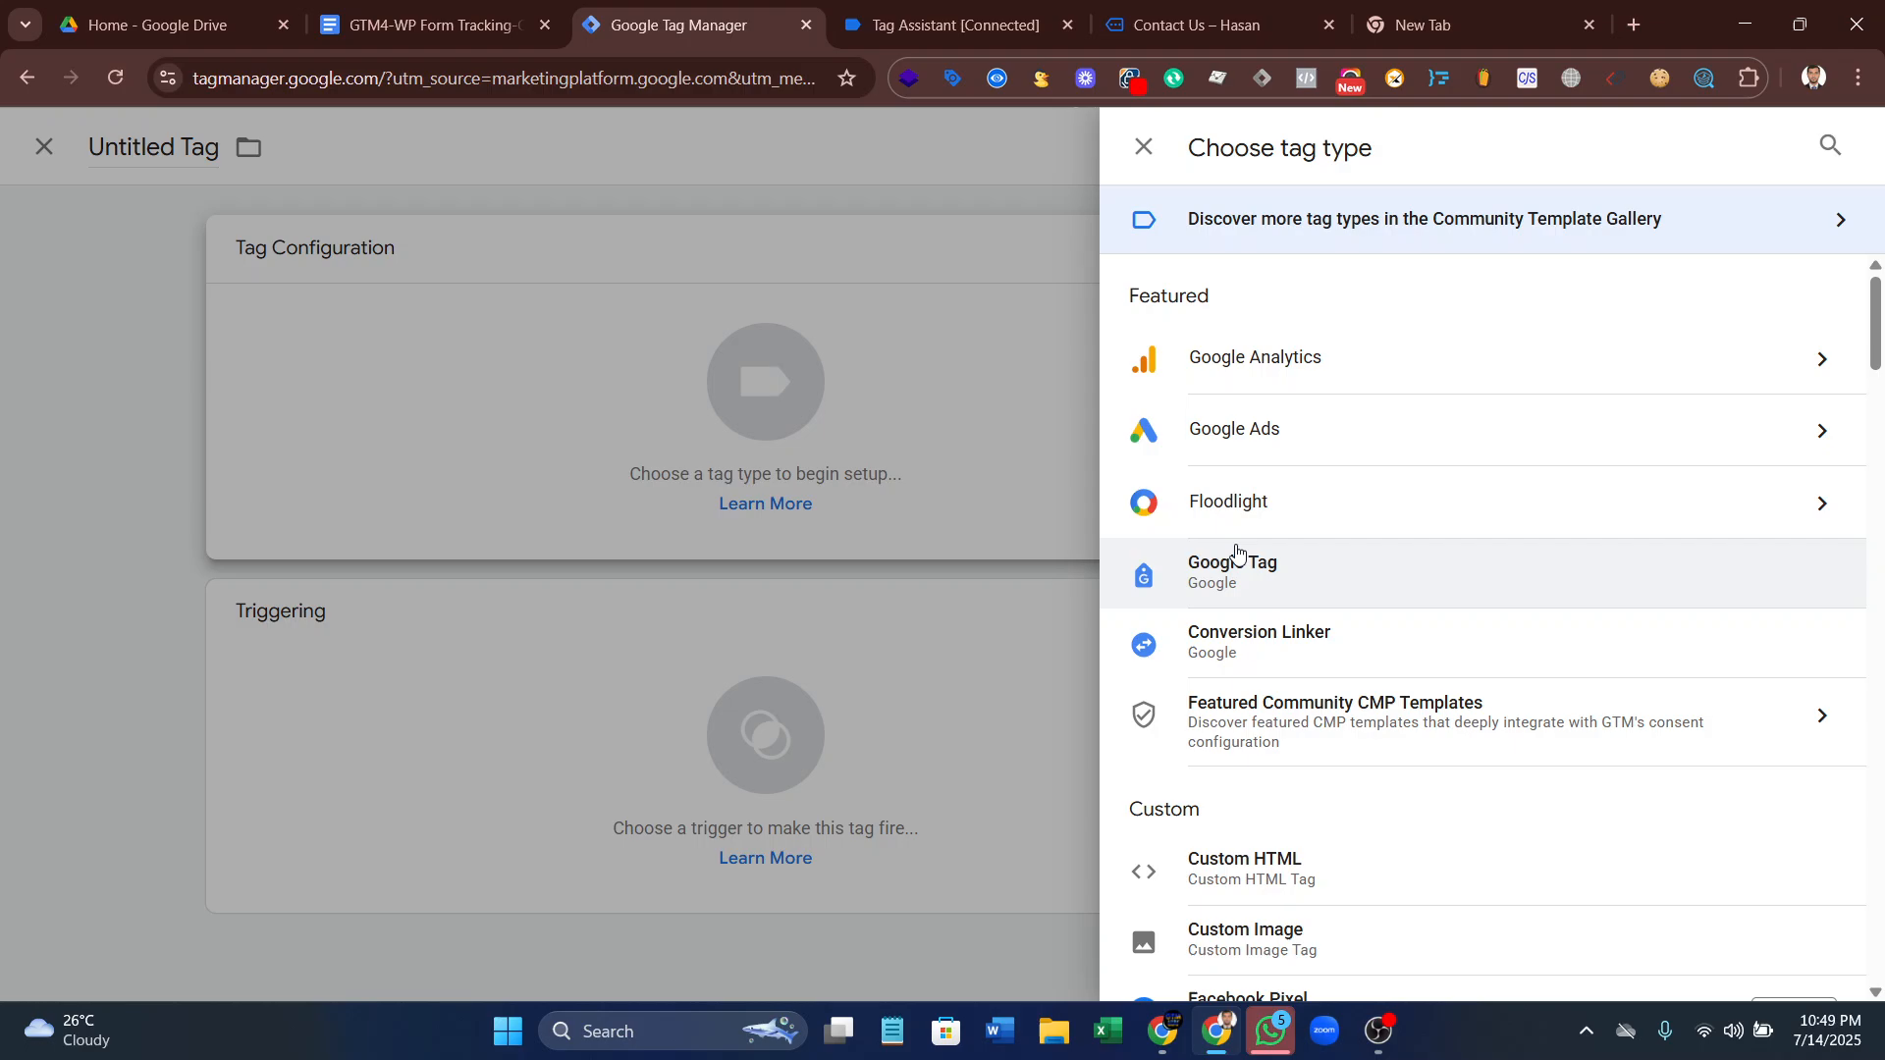
click(1328, 383)
click(1427, 383)
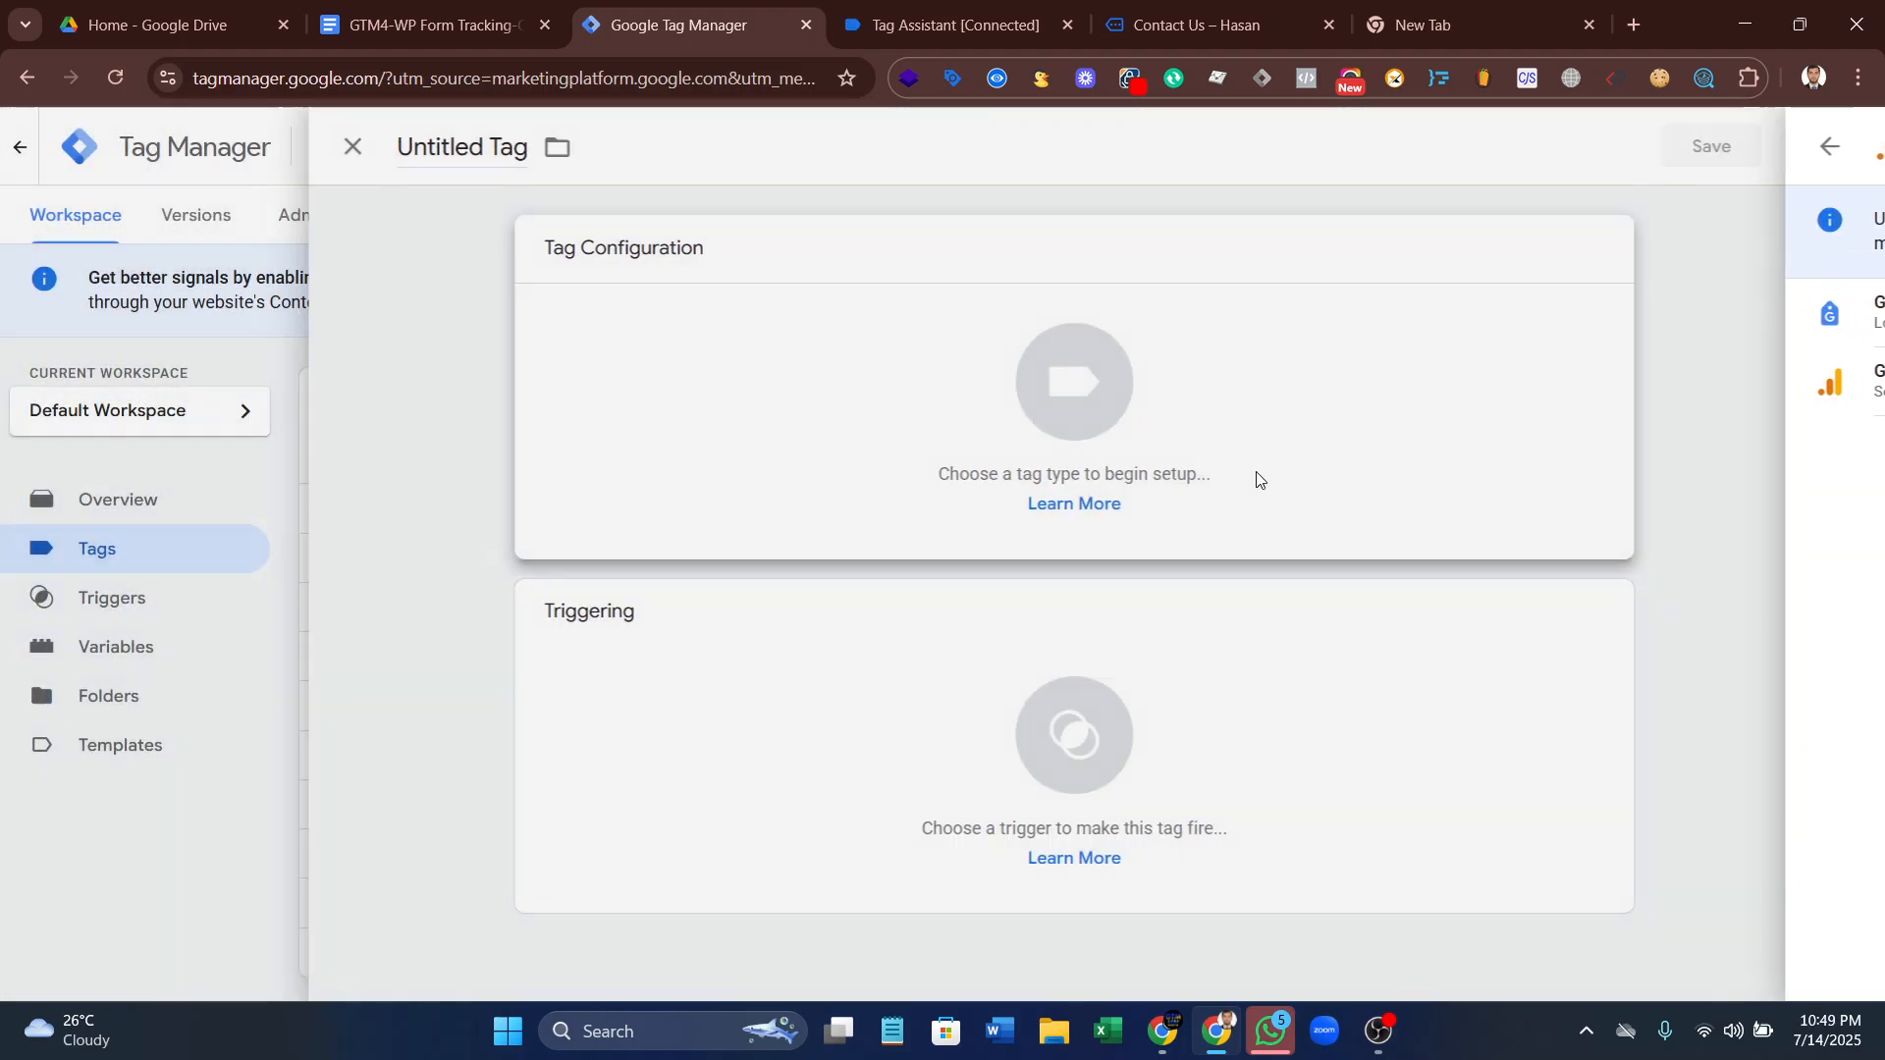
- Set the tag's measurement ID to the GA4 Measurement ID variable and its event name to generate_lead
click(661, 502)
click(905, 507)
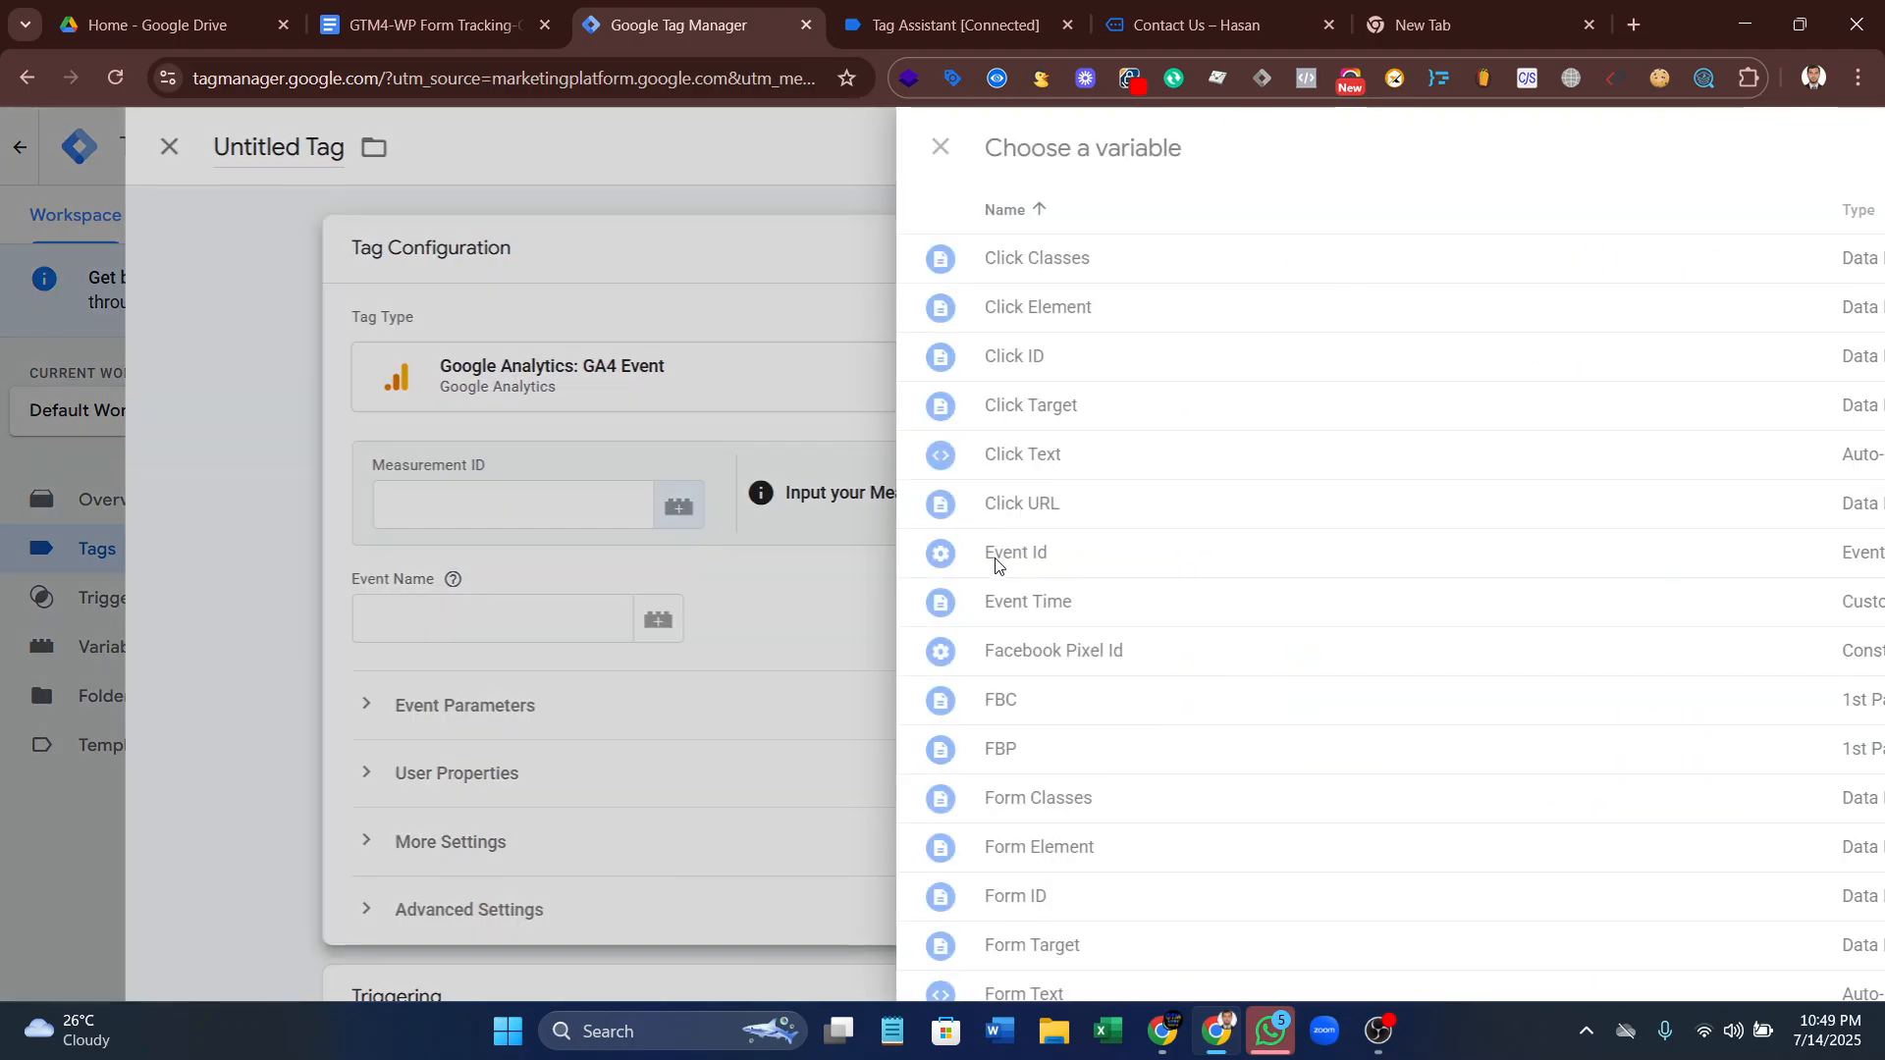
scroll(799, 703, down, 4)
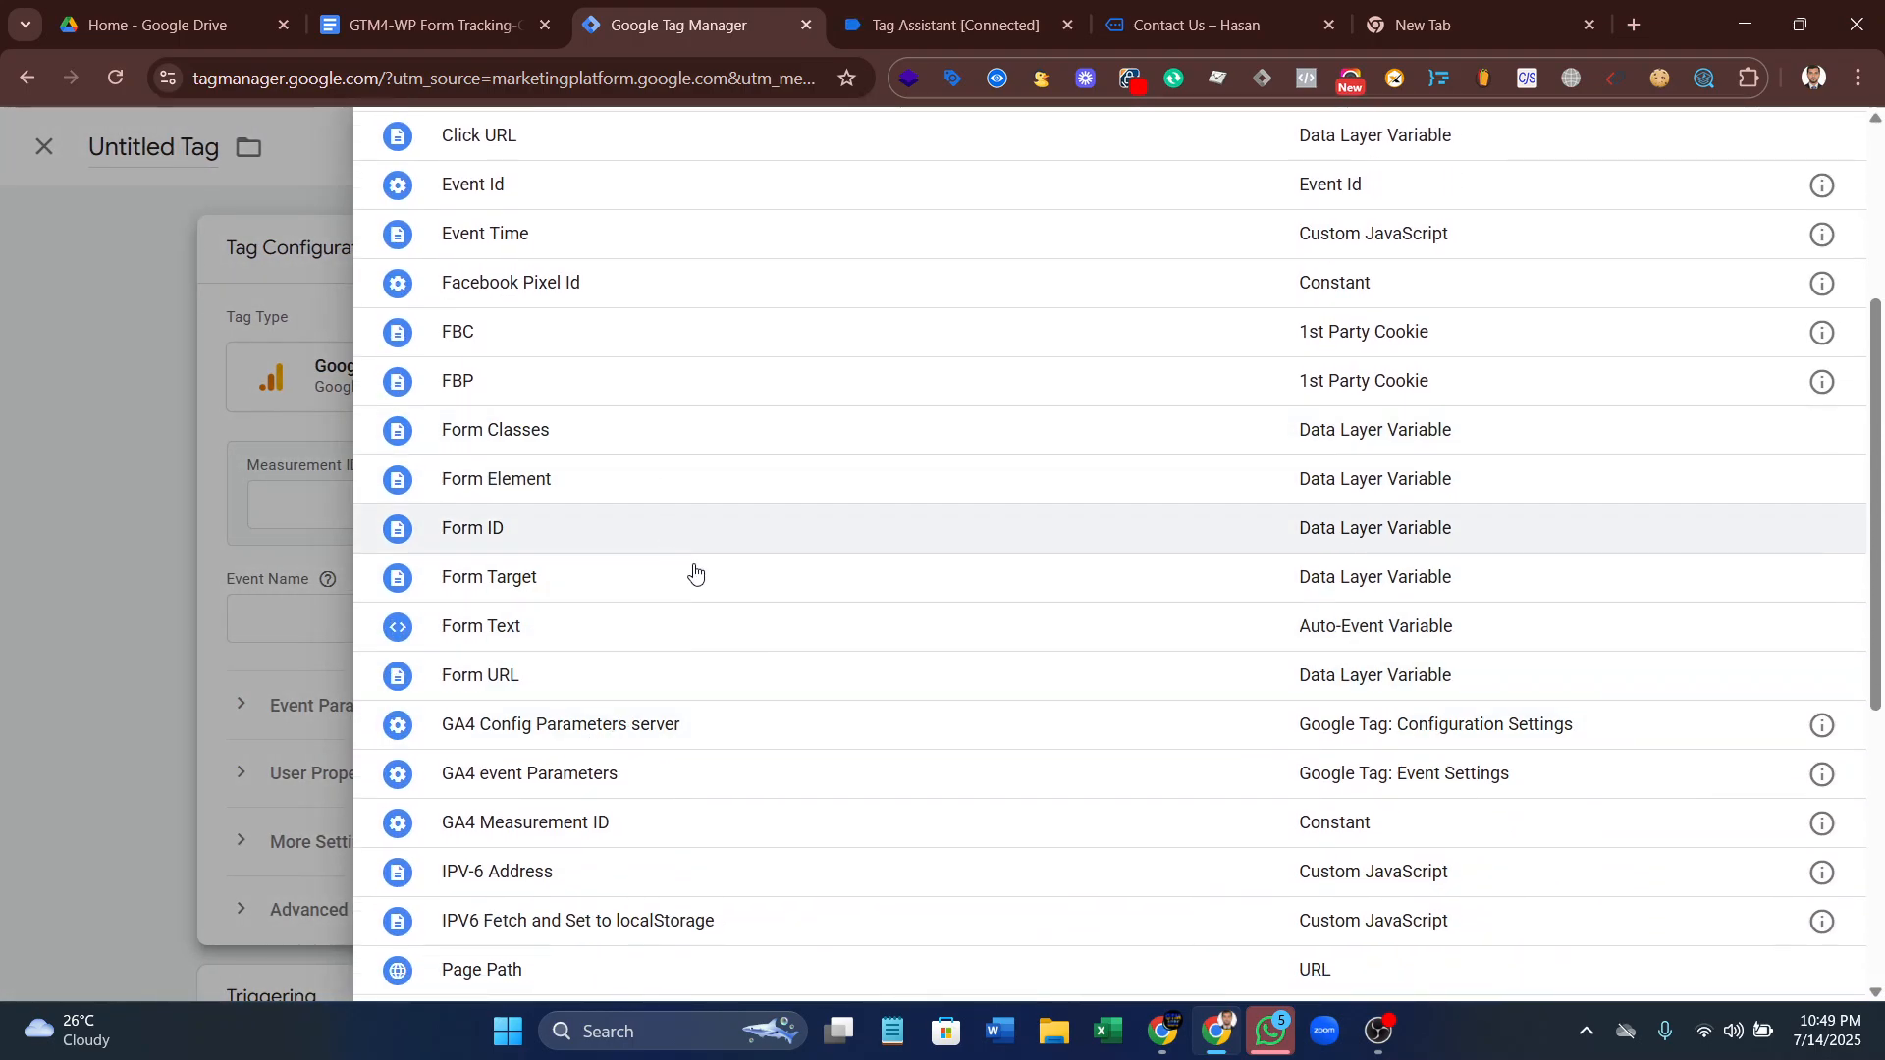
click(586, 835)
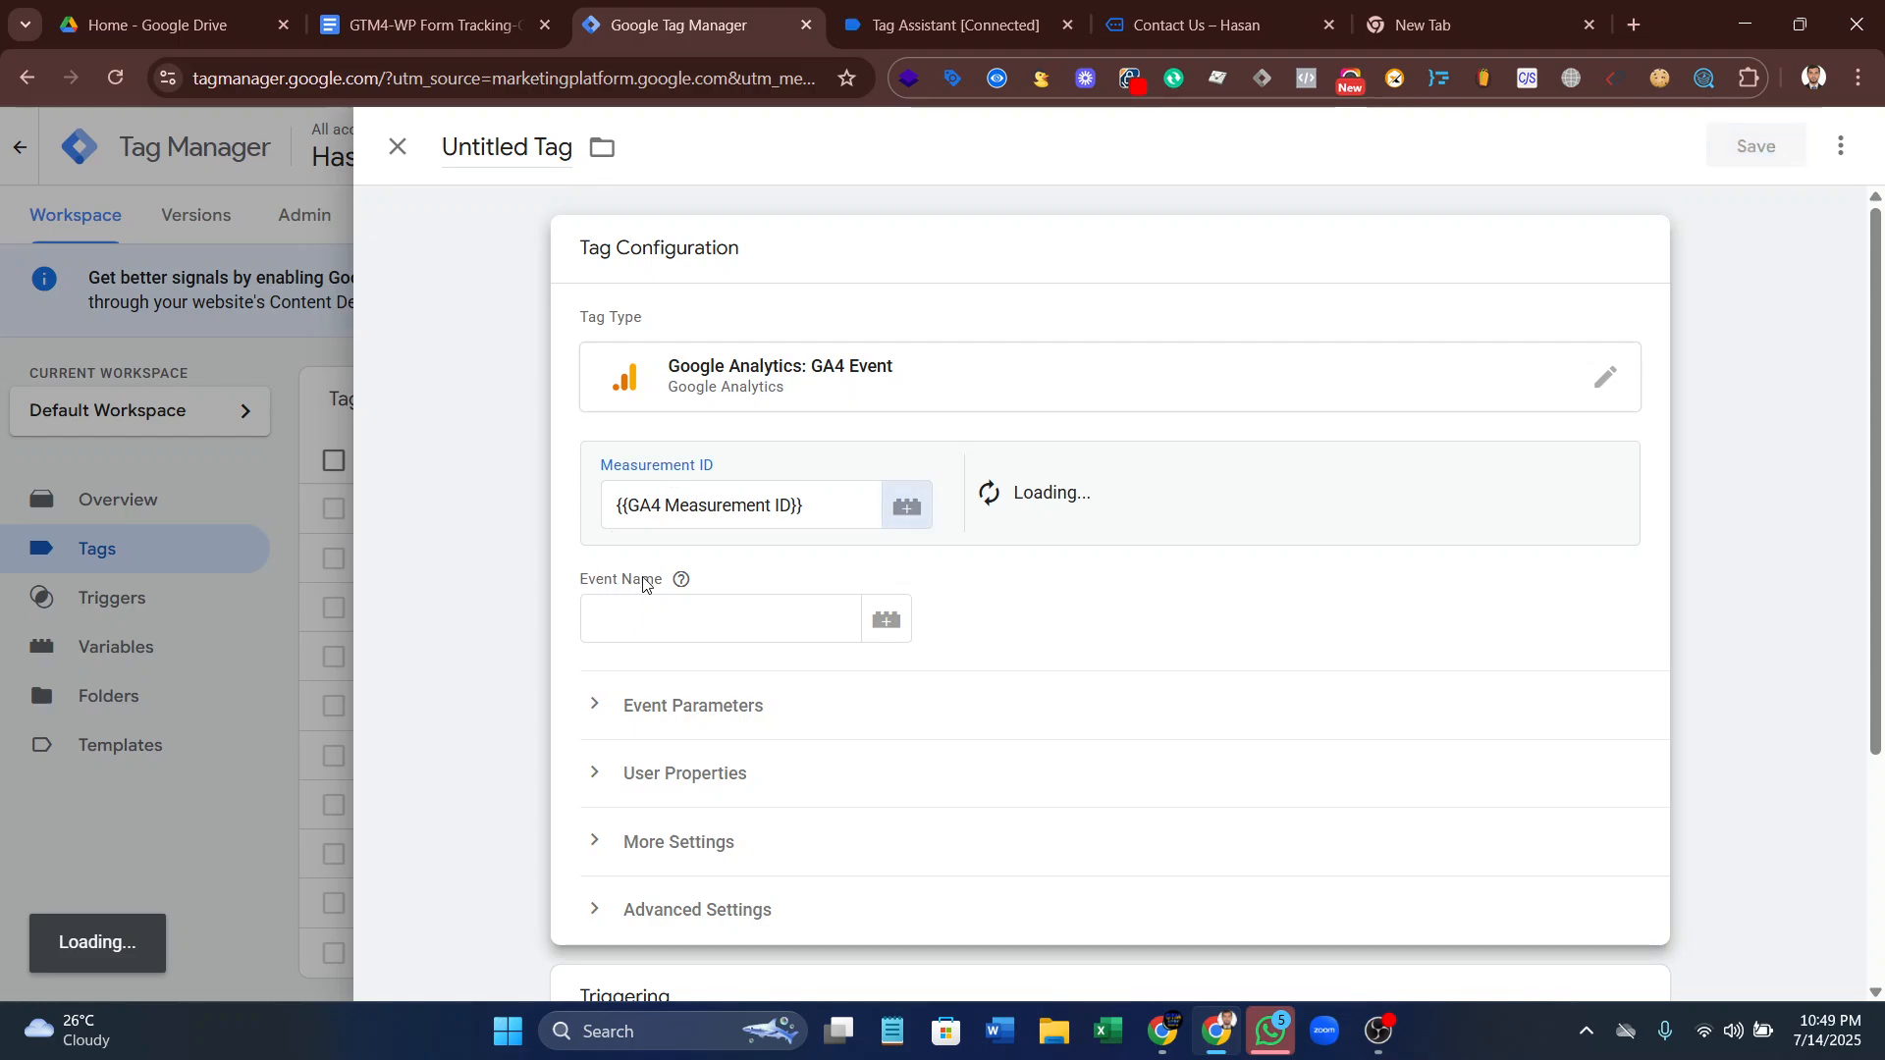
click(637, 612)
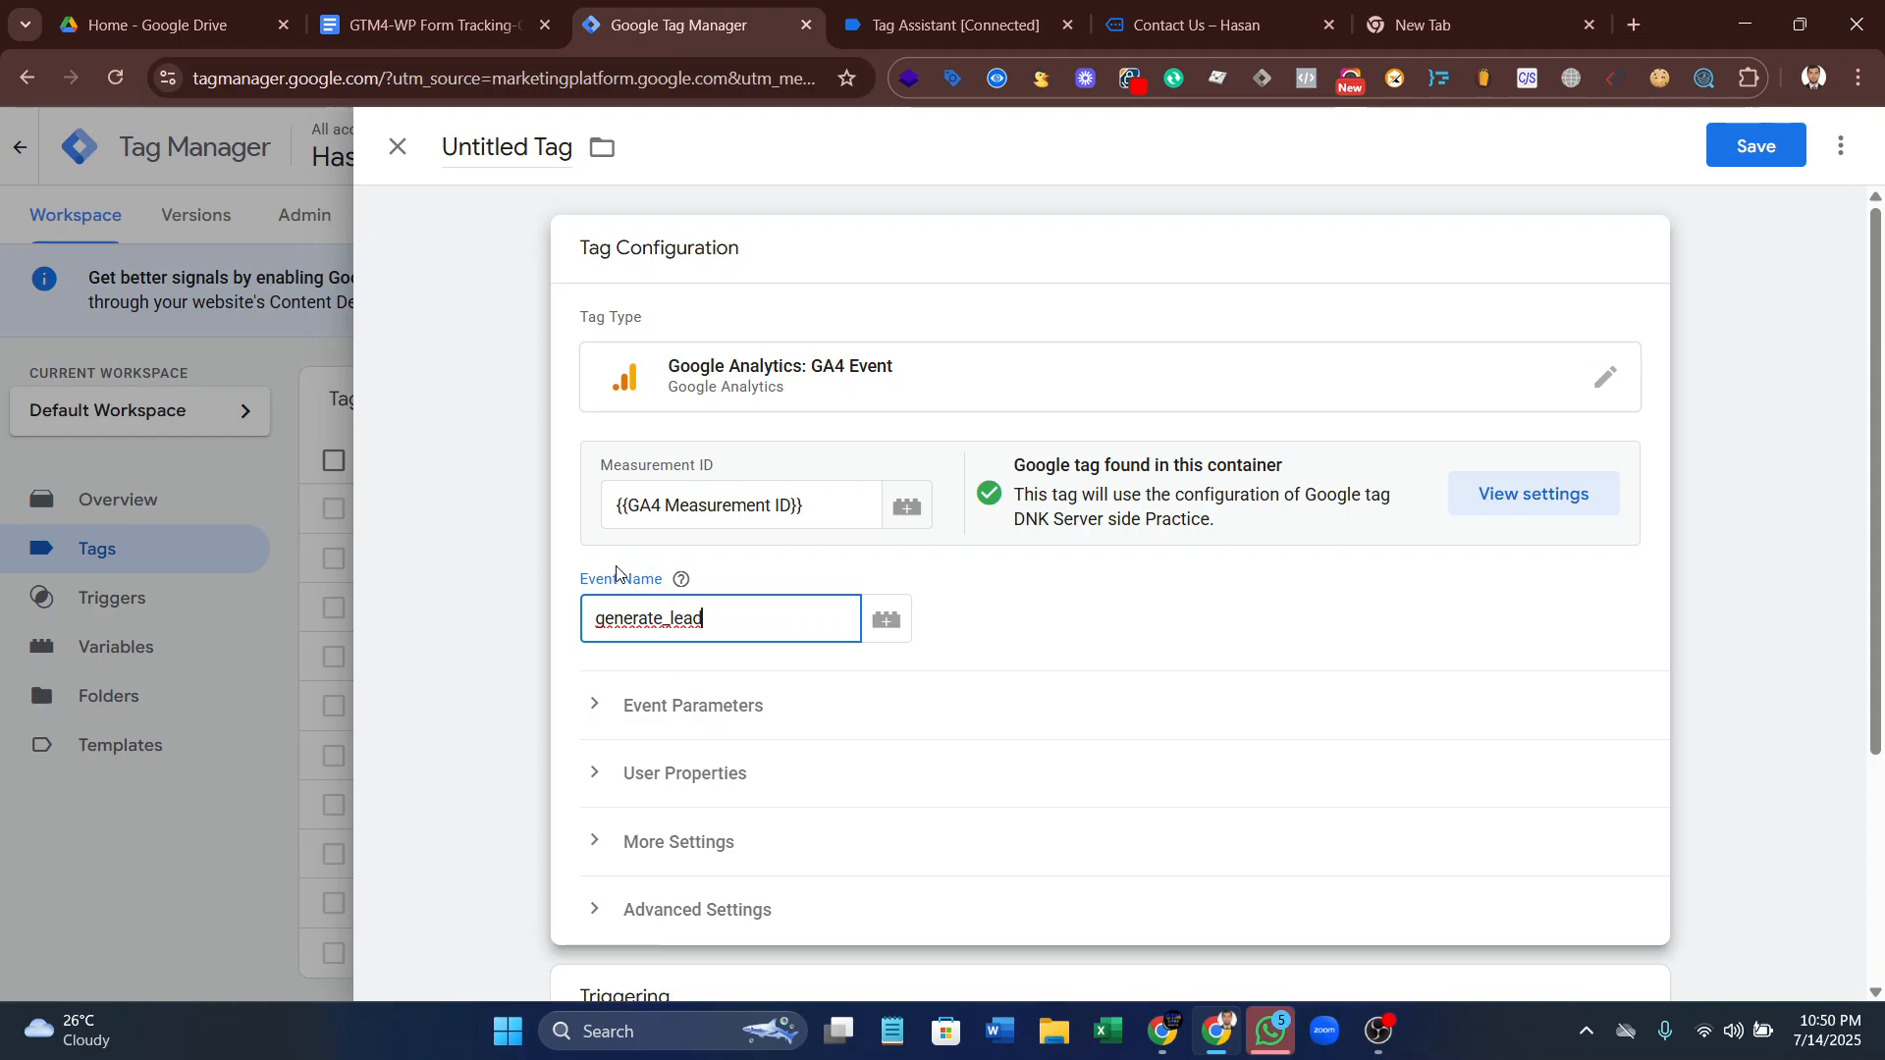
- Set the GA4 event tag to fire on the CF7 Form Submit Trigger
scroll(691, 609, down, 3)
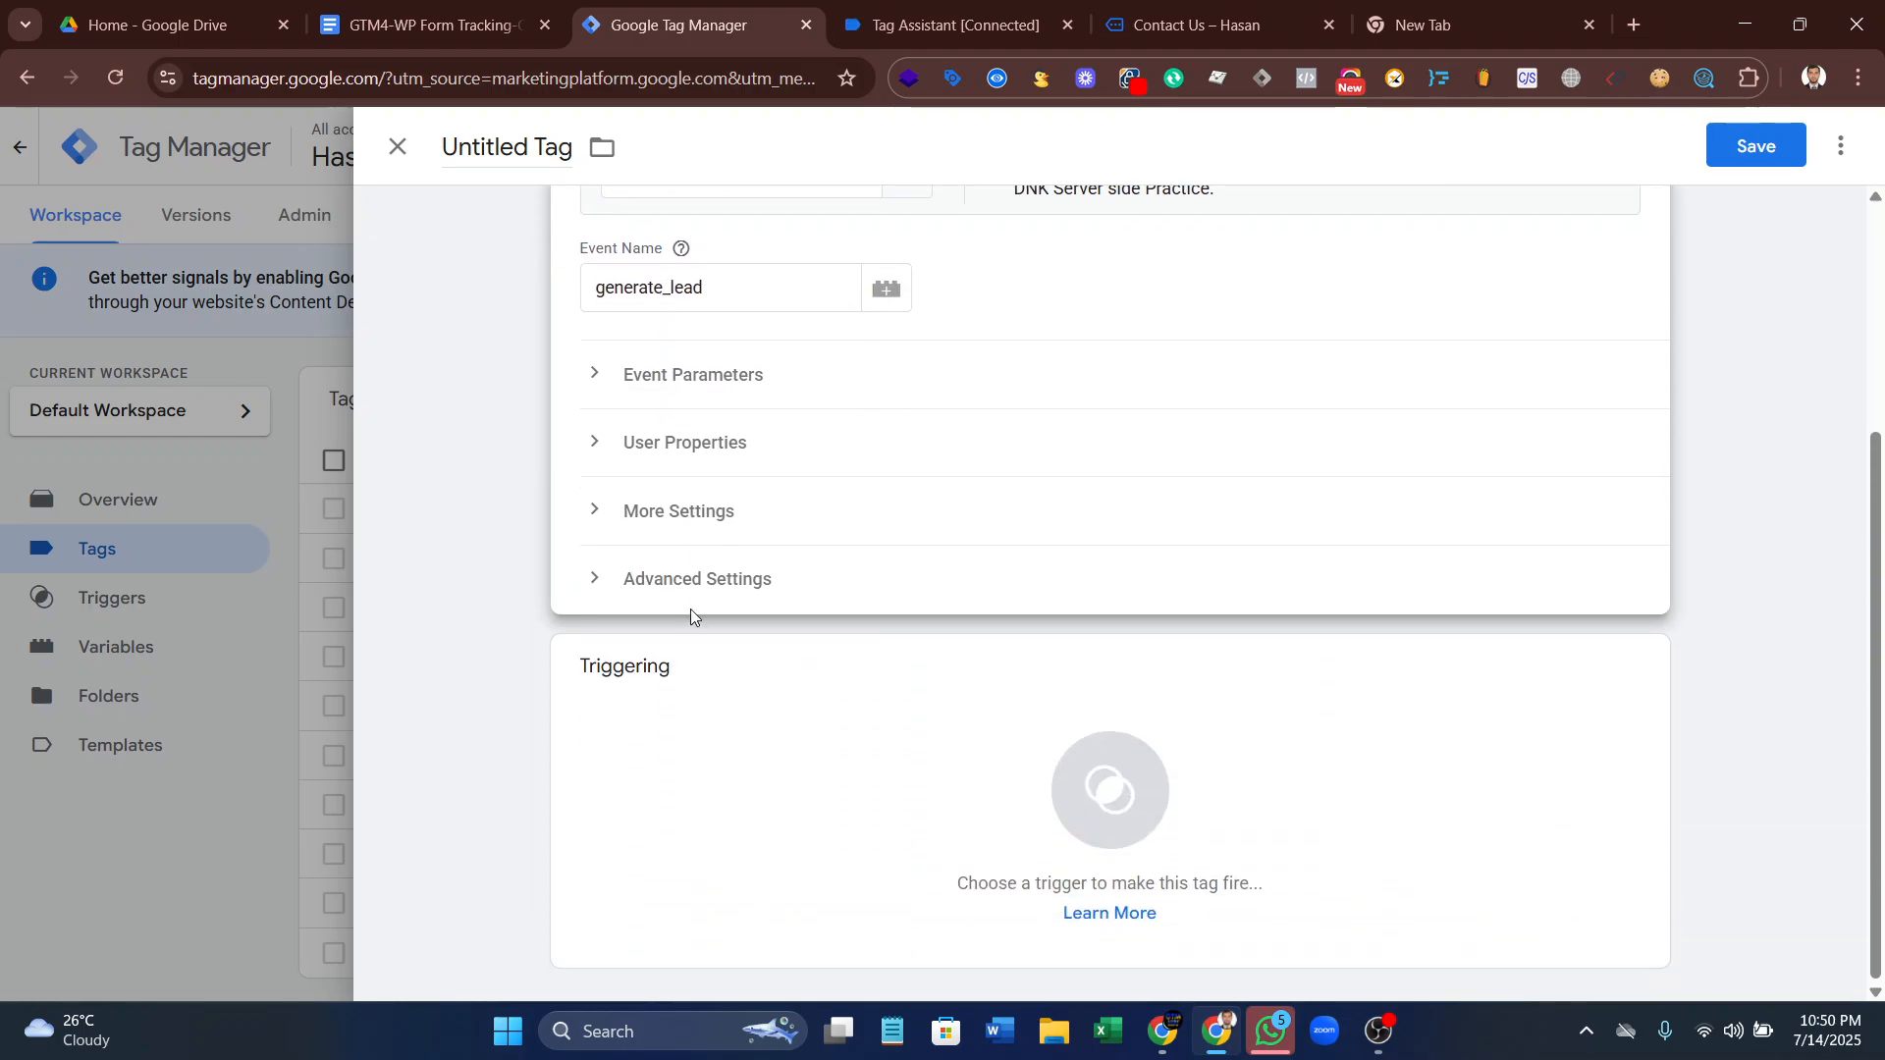
click(1103, 808)
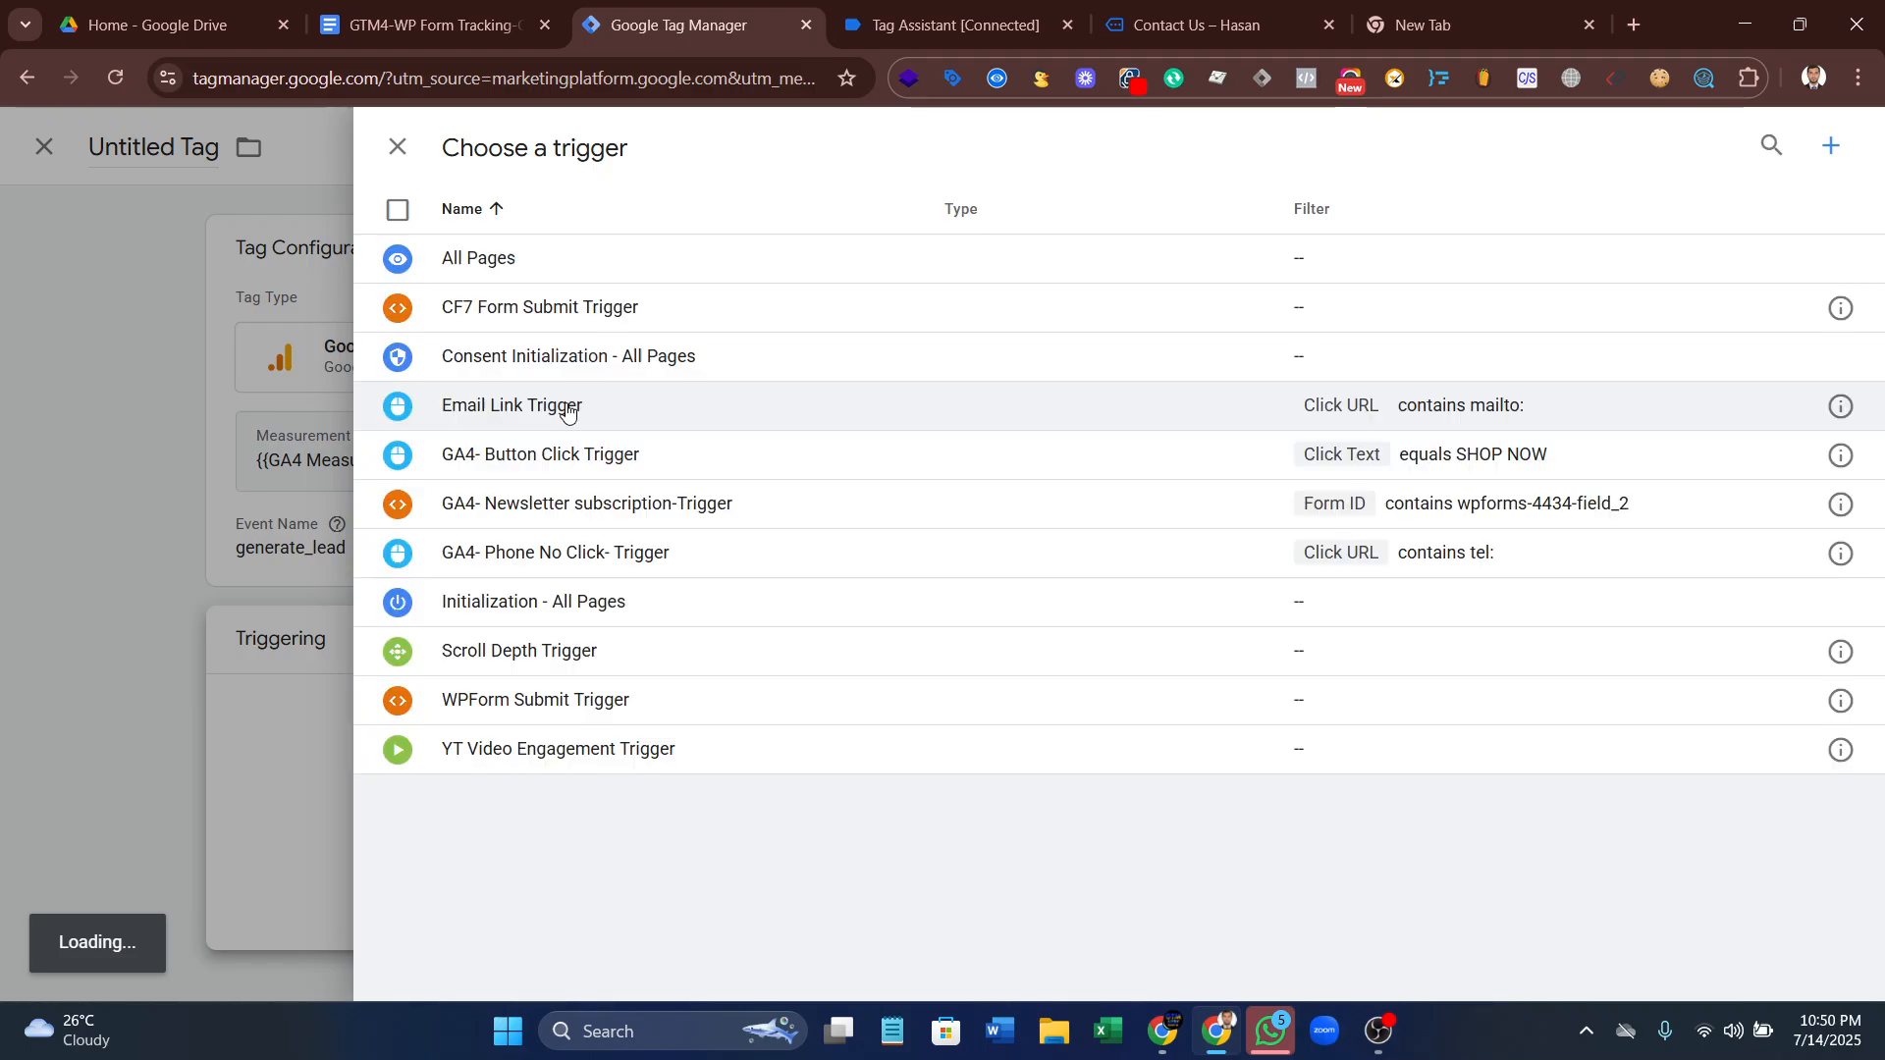
click(511, 307)
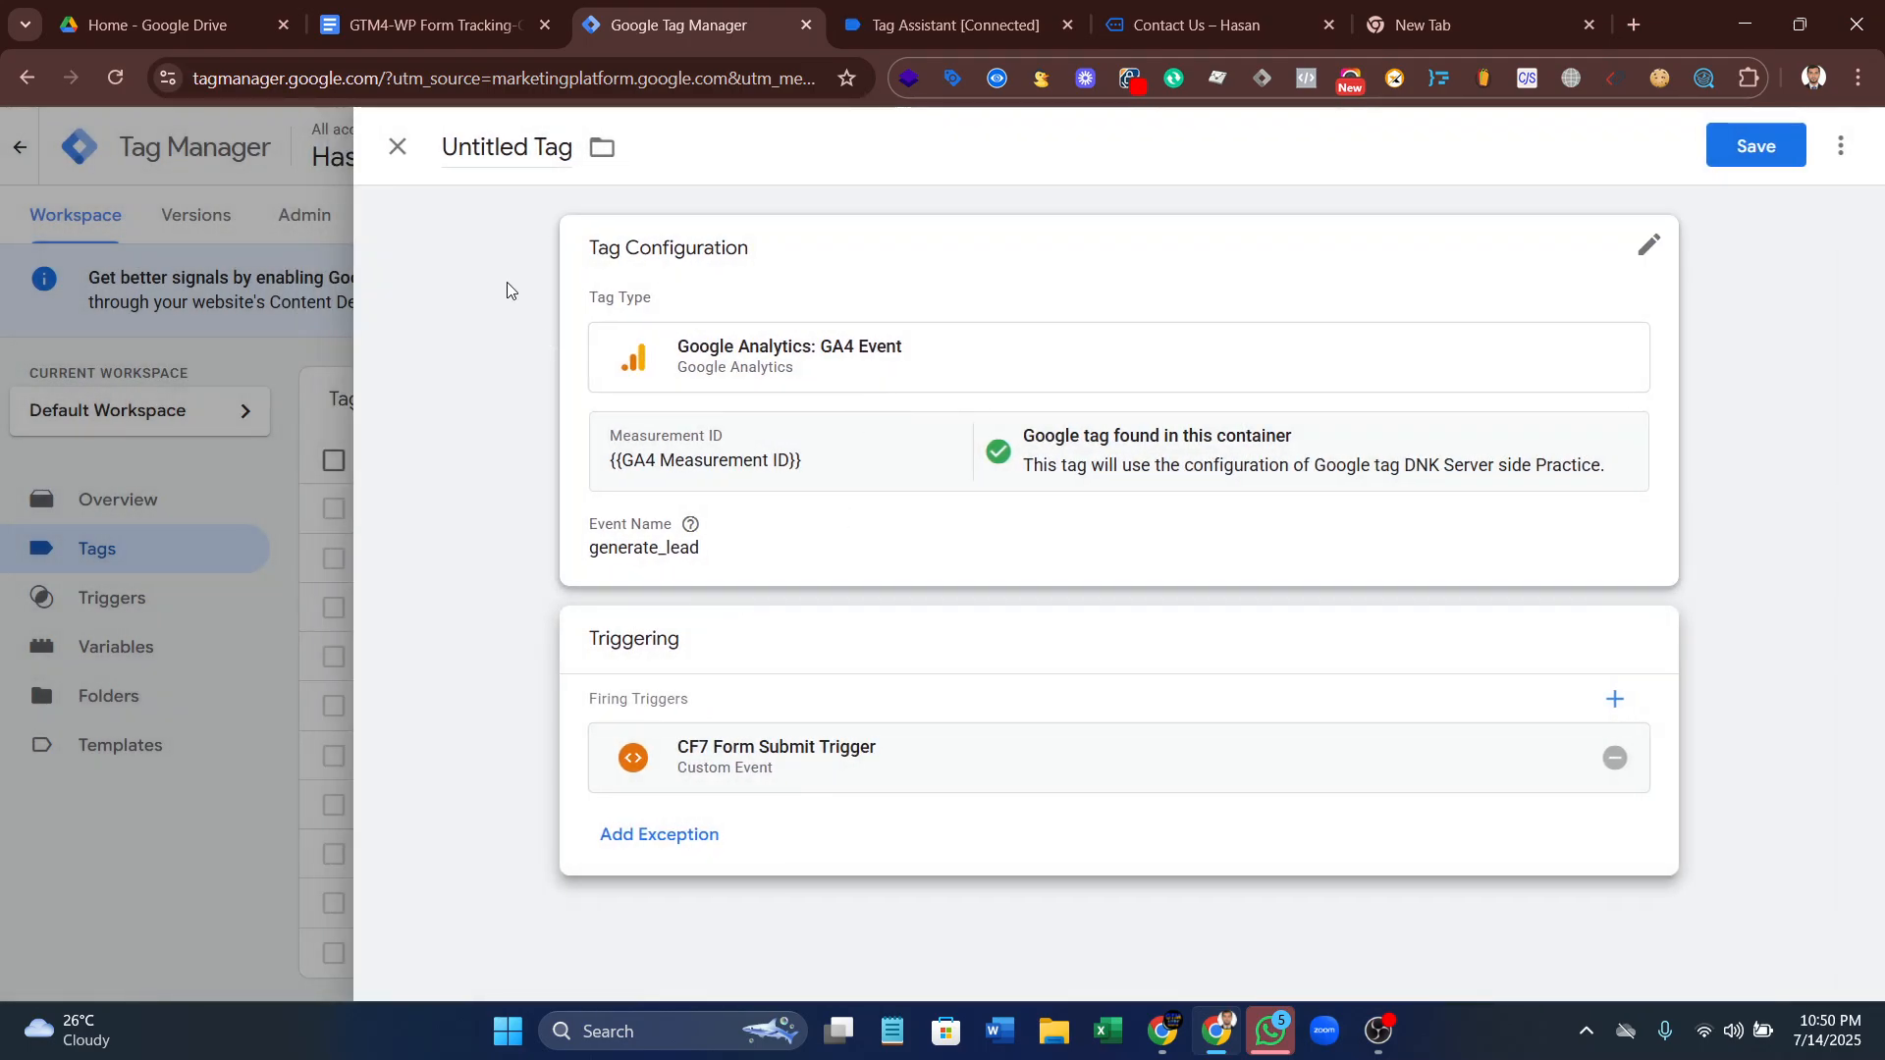
- Name the GA4 event tag "GA4 CF7 Form Submit Tag" and save it
drag(529, 158, 441, 147)
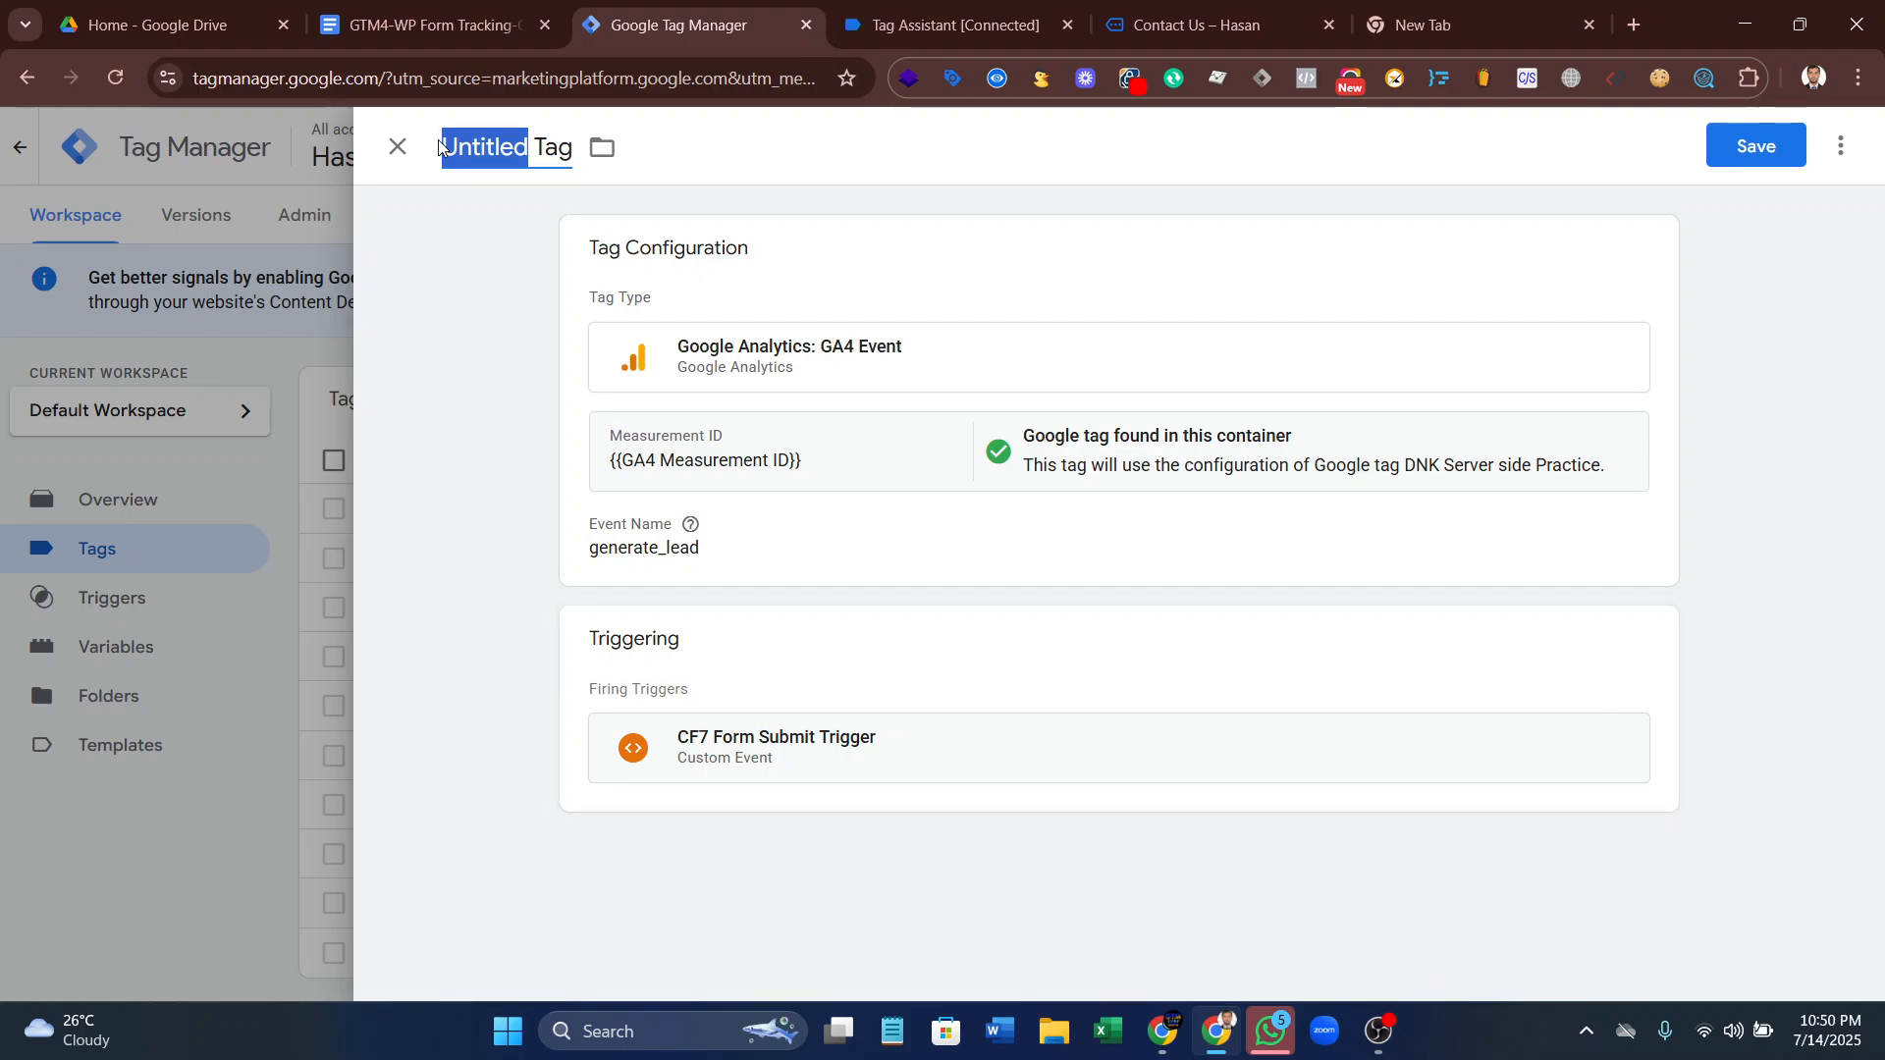
text(GA4)
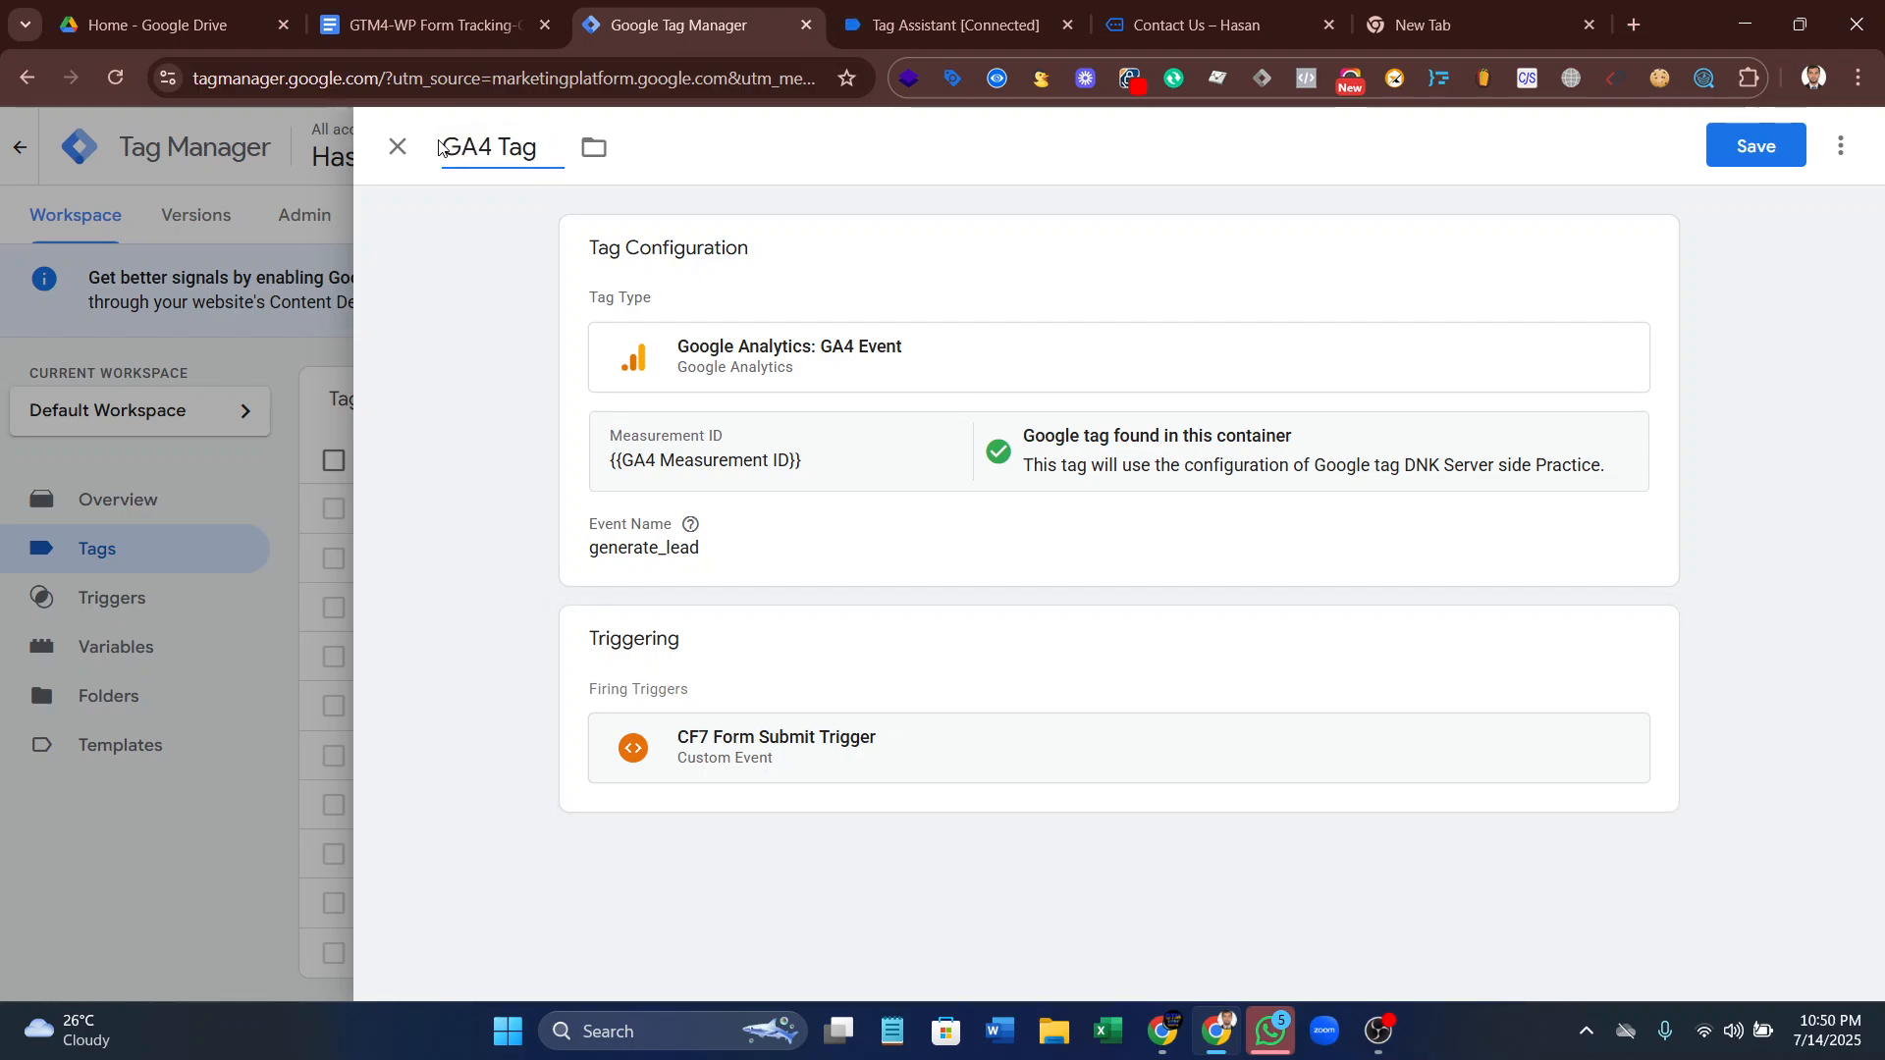
text( CF7 Fo )
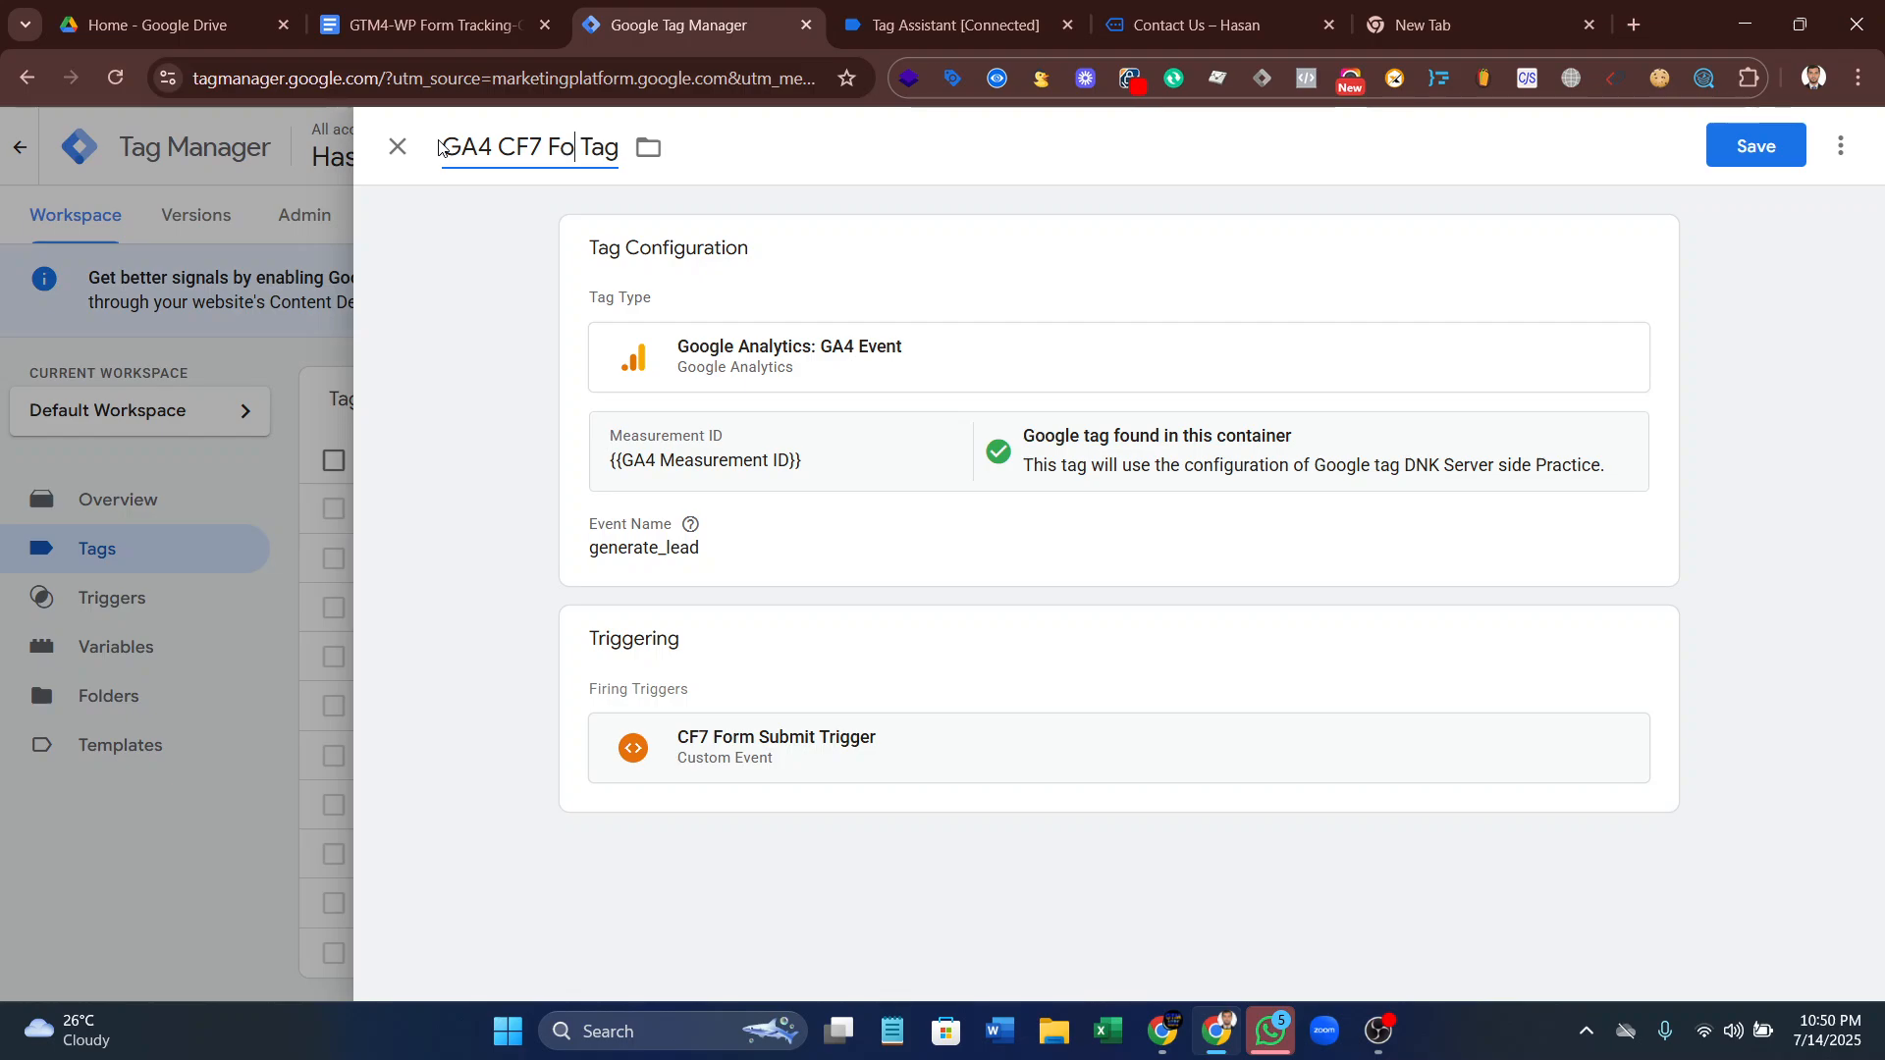
text(rm S)
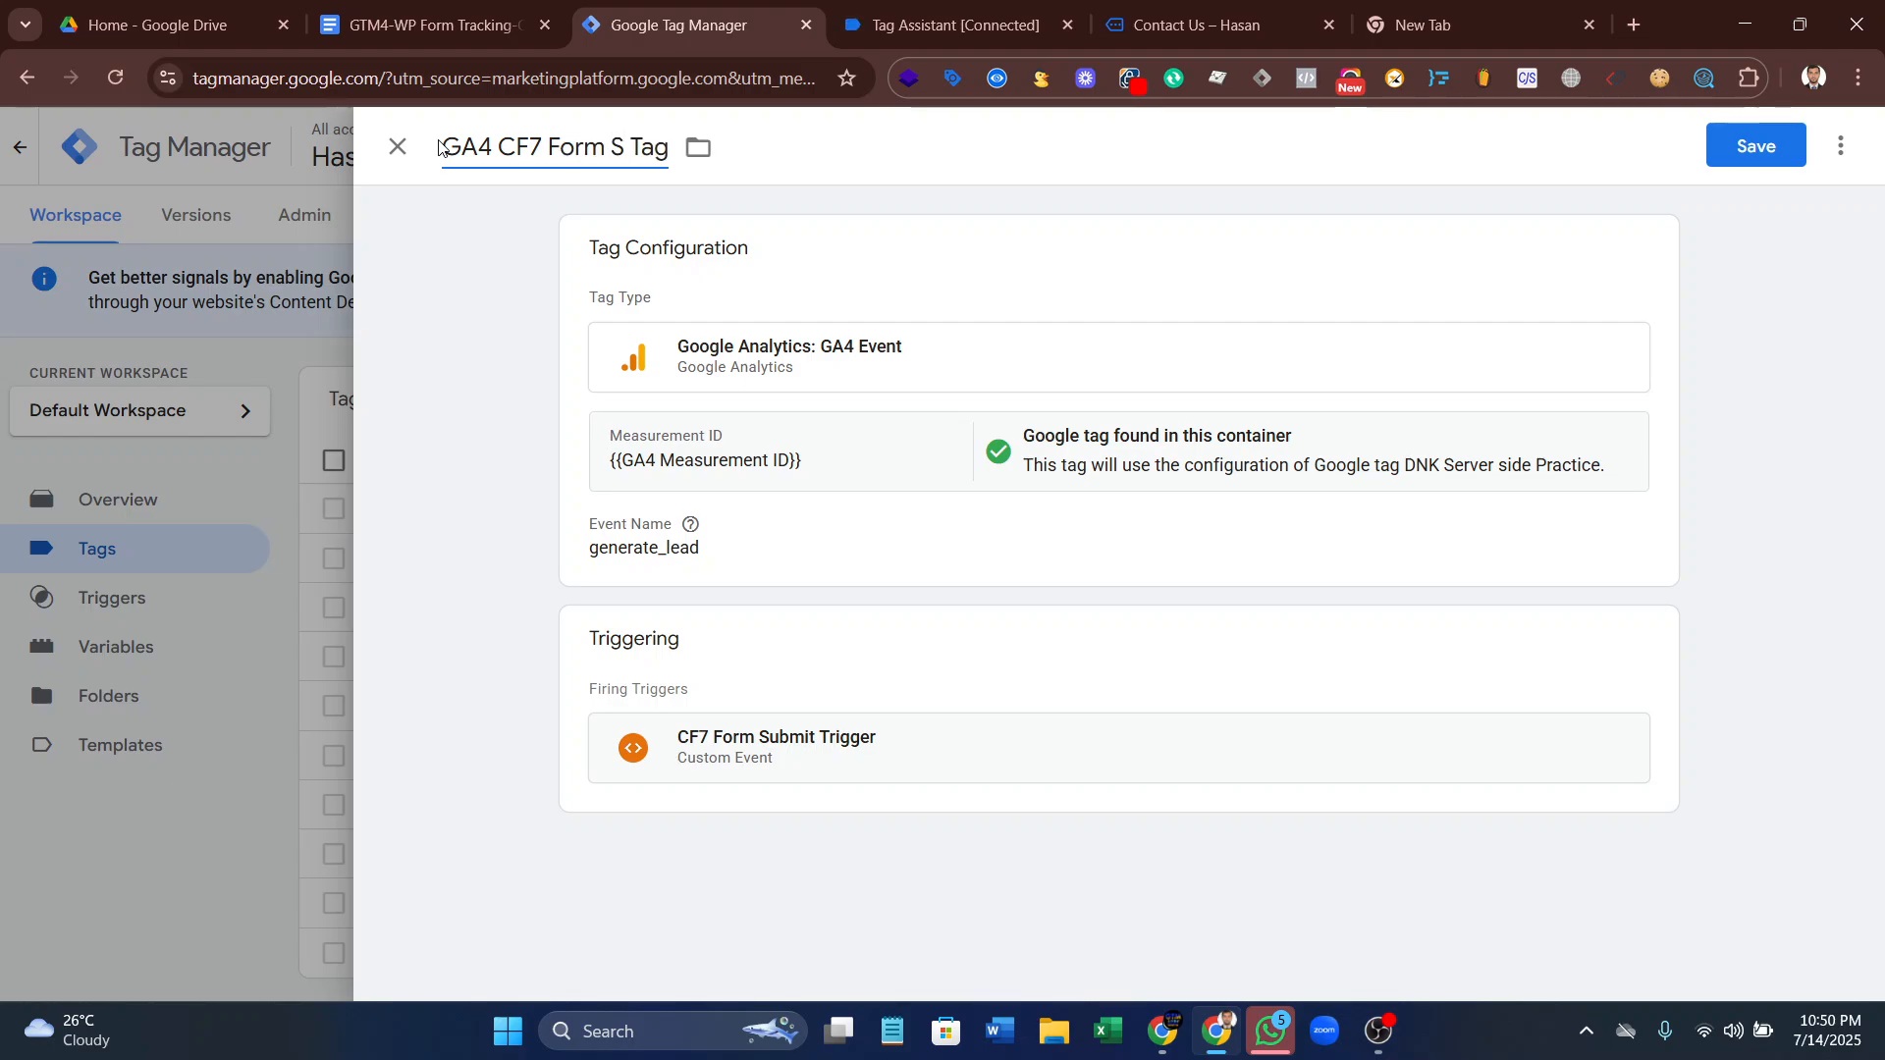
text(ubmit)
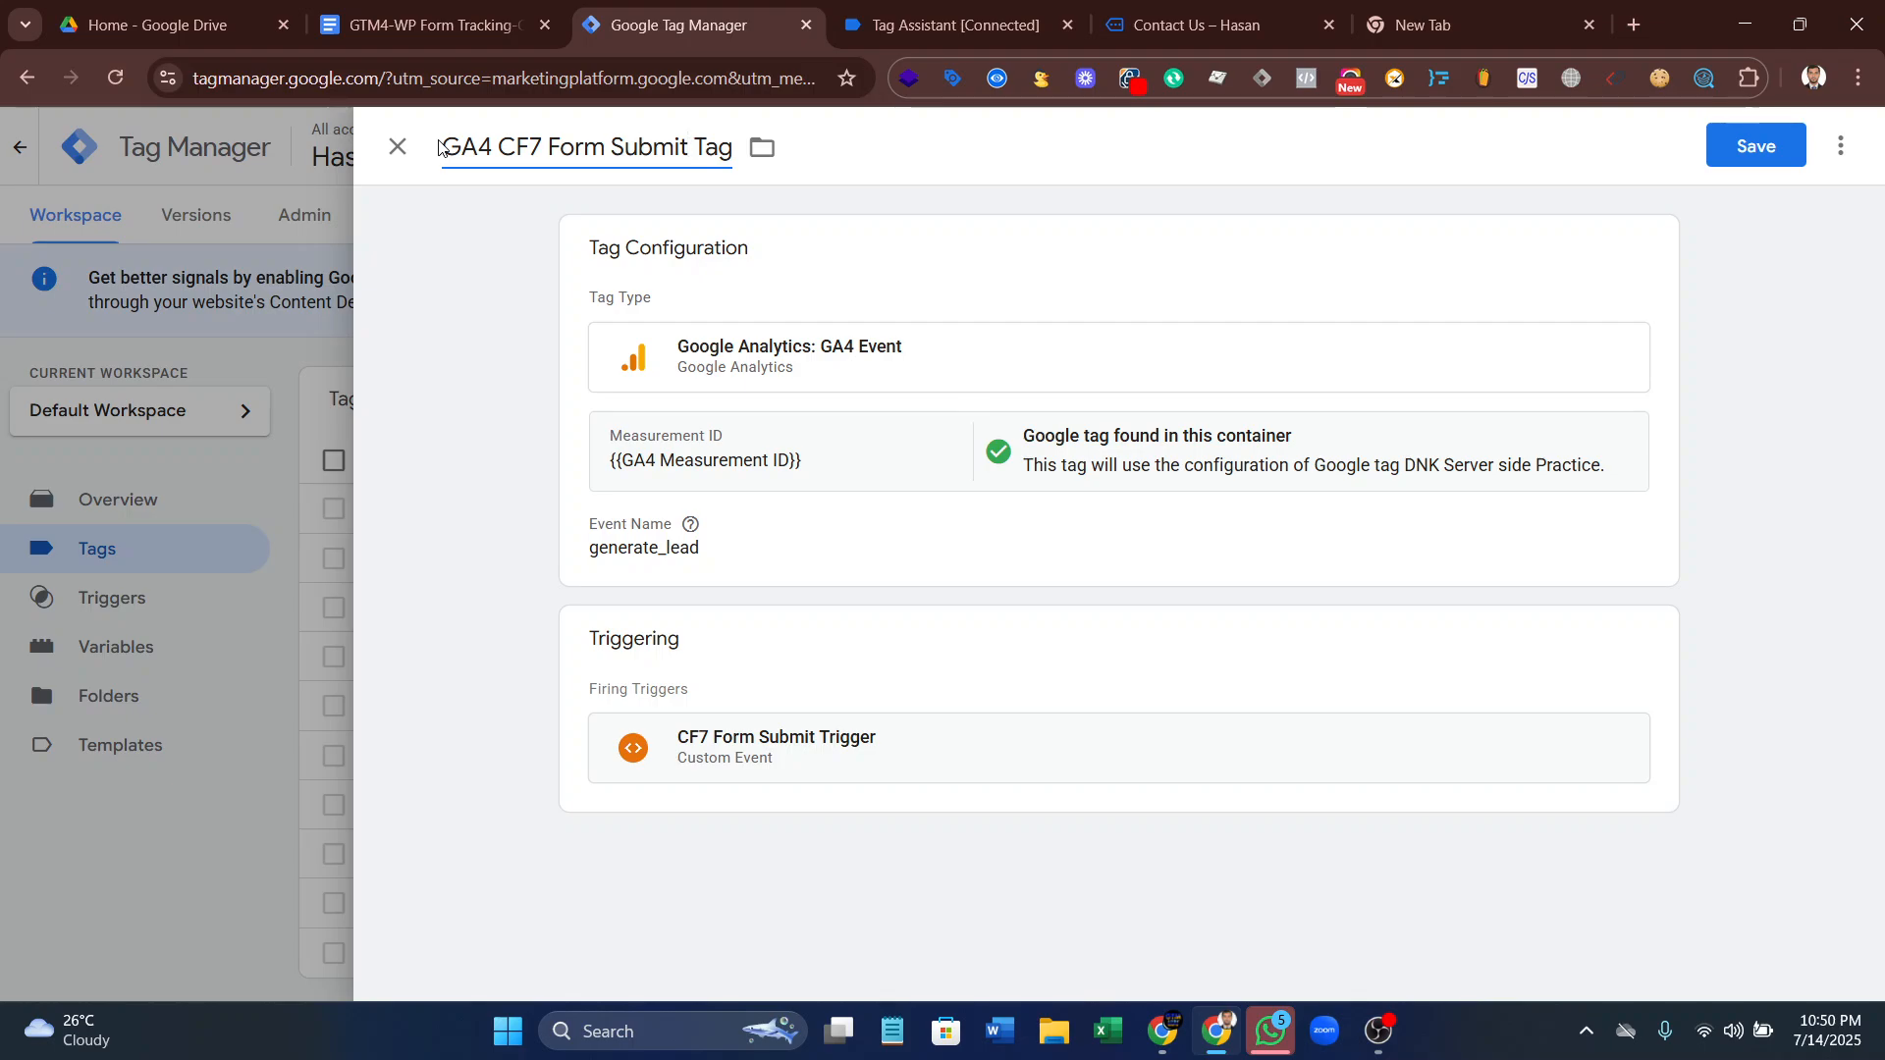
click(547, 671)
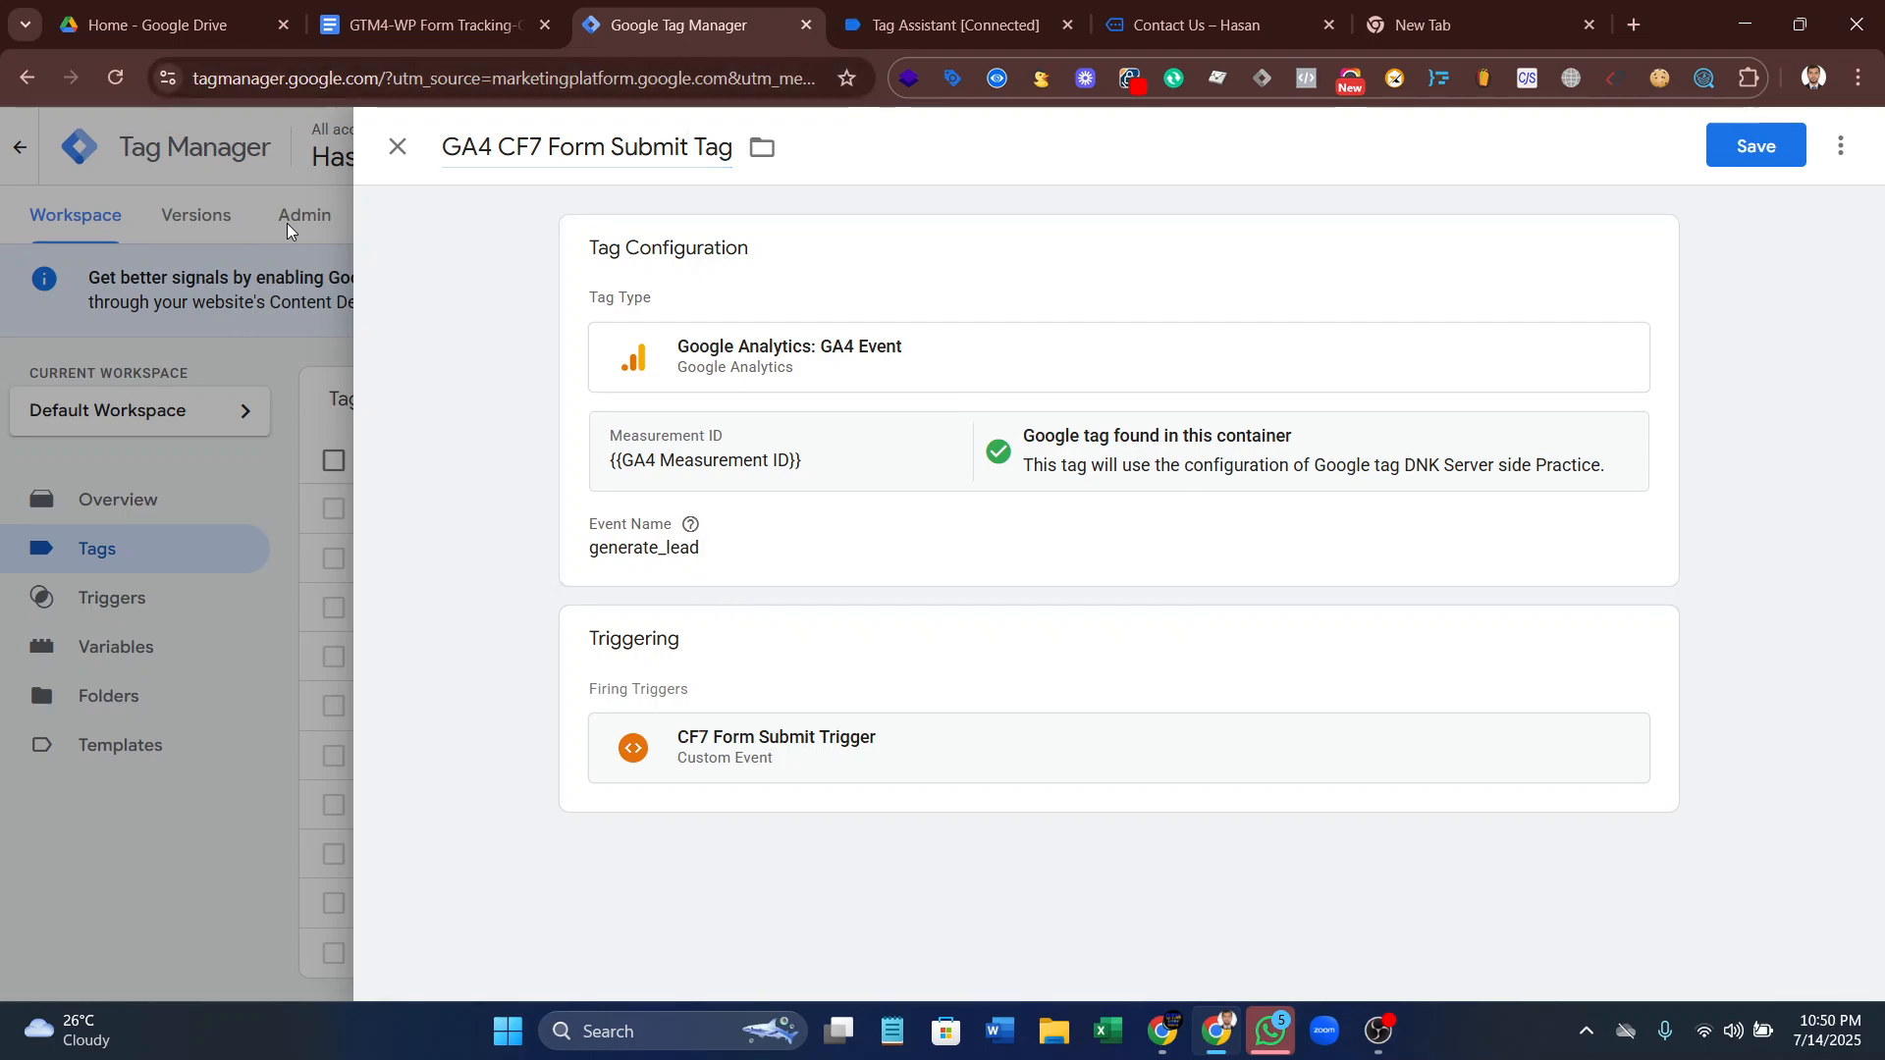
click(1706, 146)
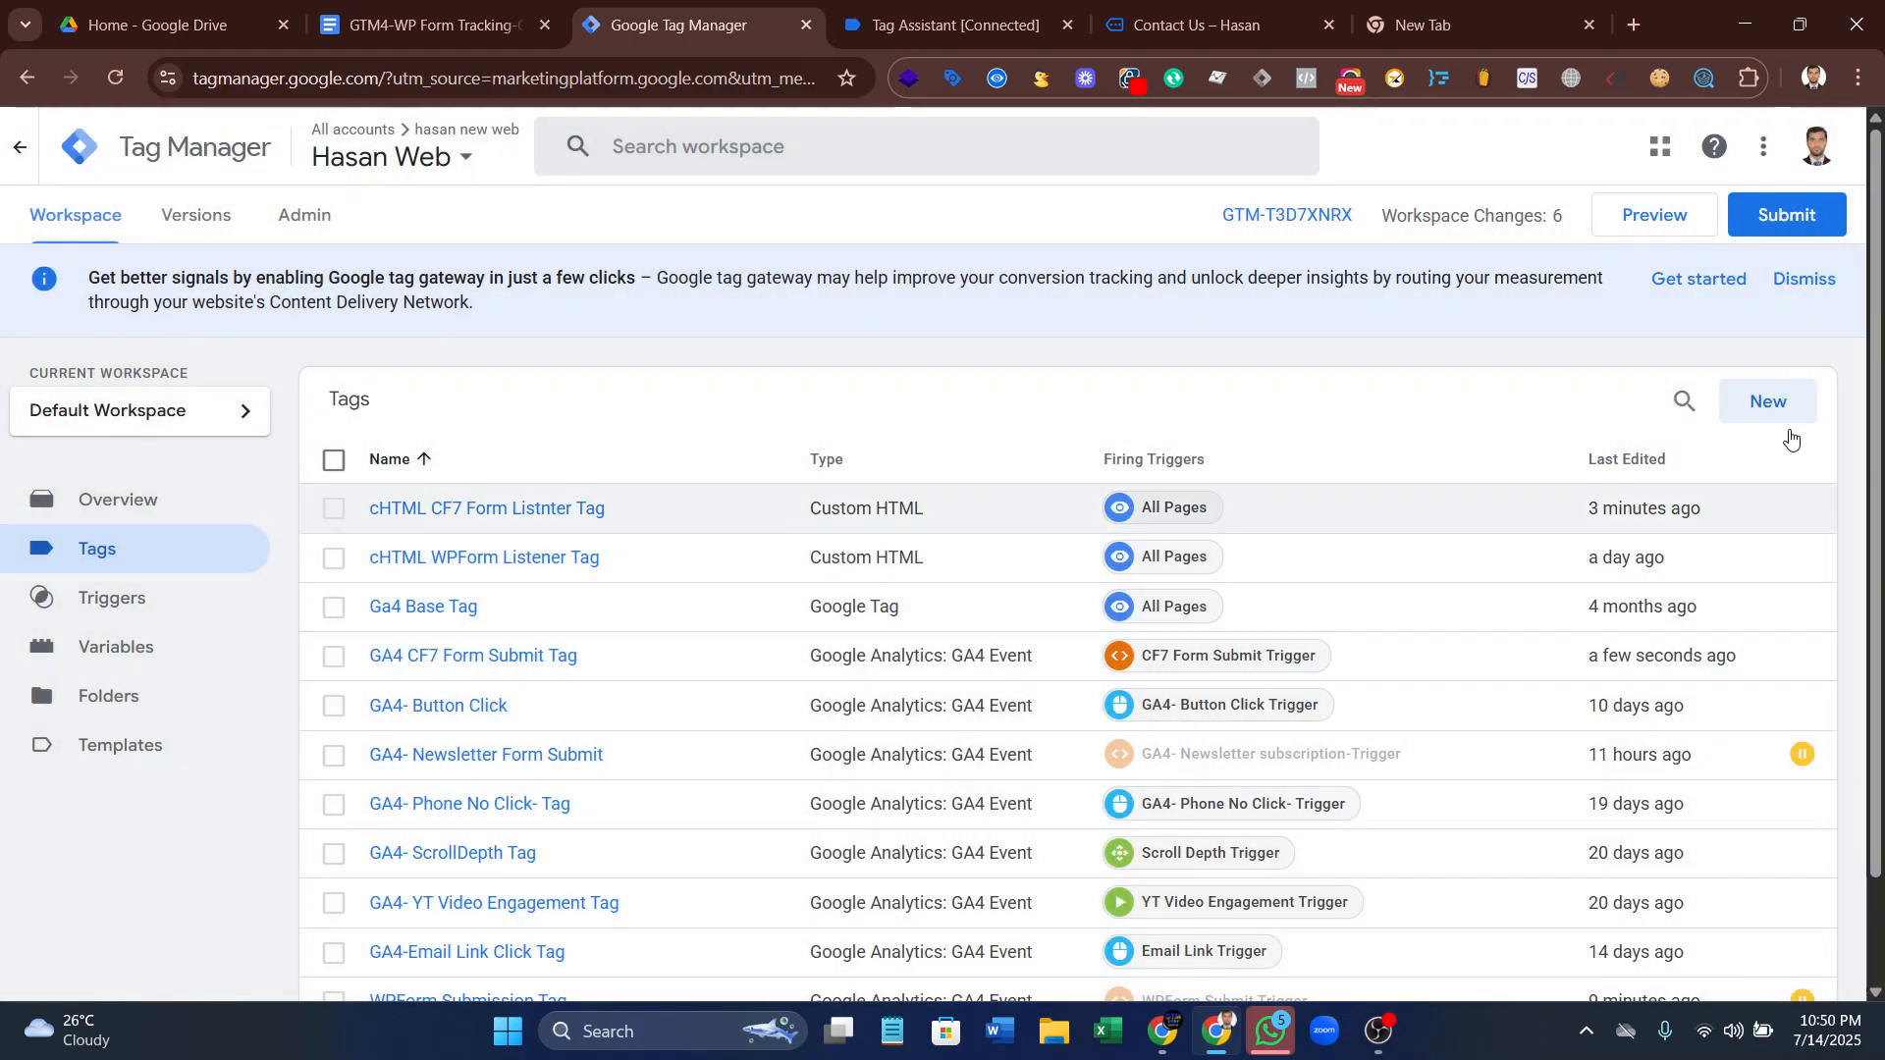
- Publish the workspace changes to the Live environment as a version named "CF7 Form Submit" and close the version summary
click(1780, 218)
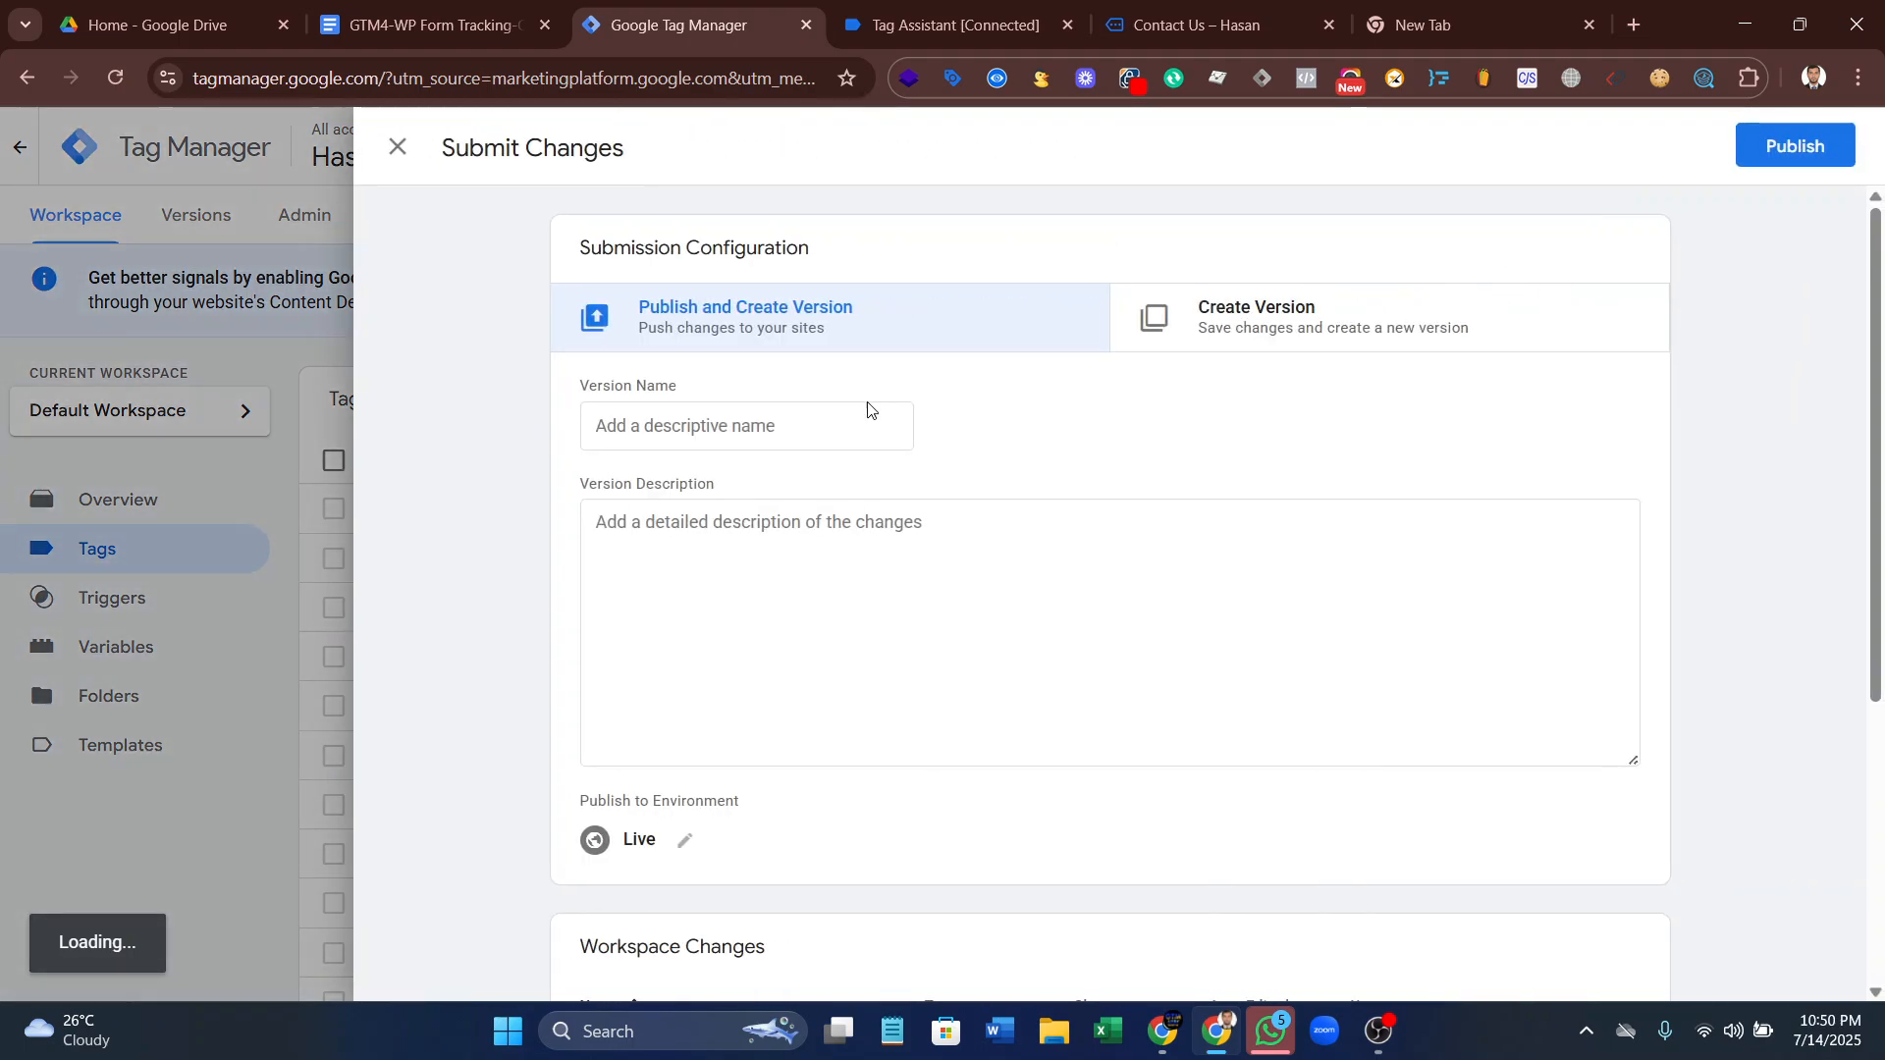
click(664, 432)
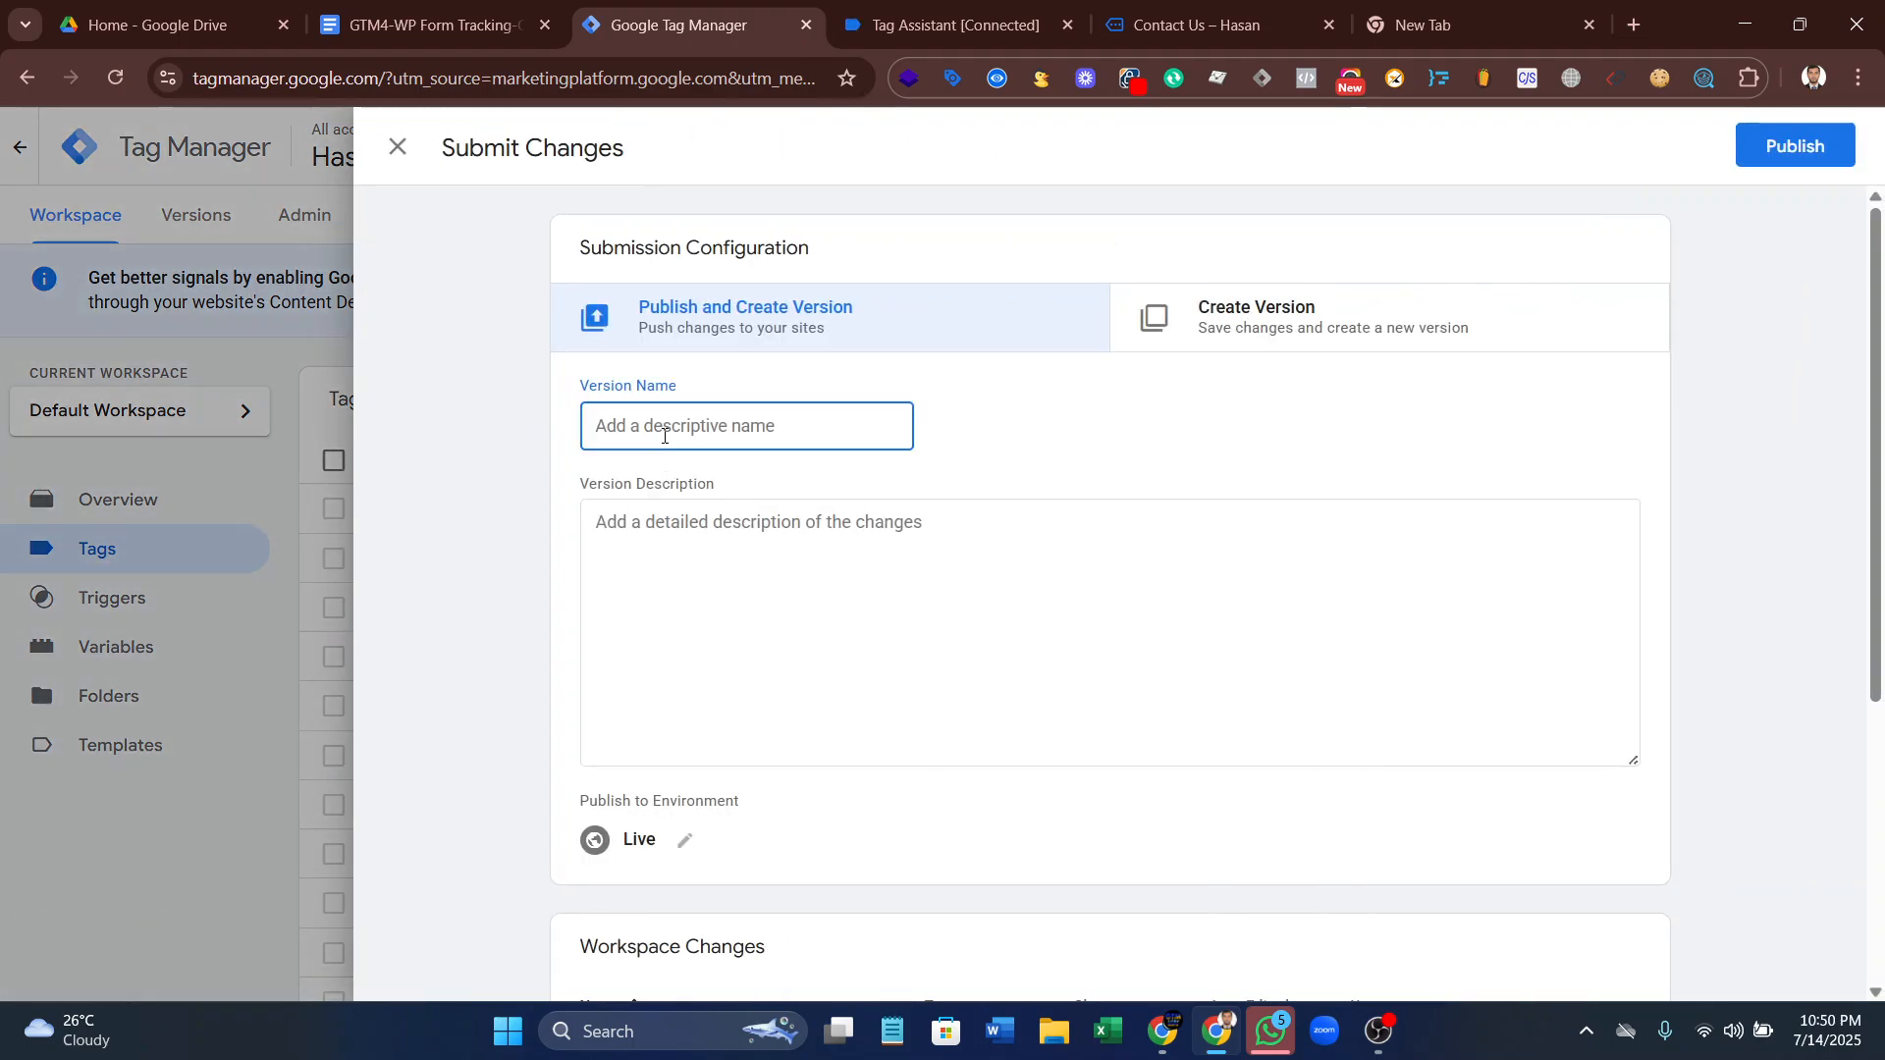
text(G)
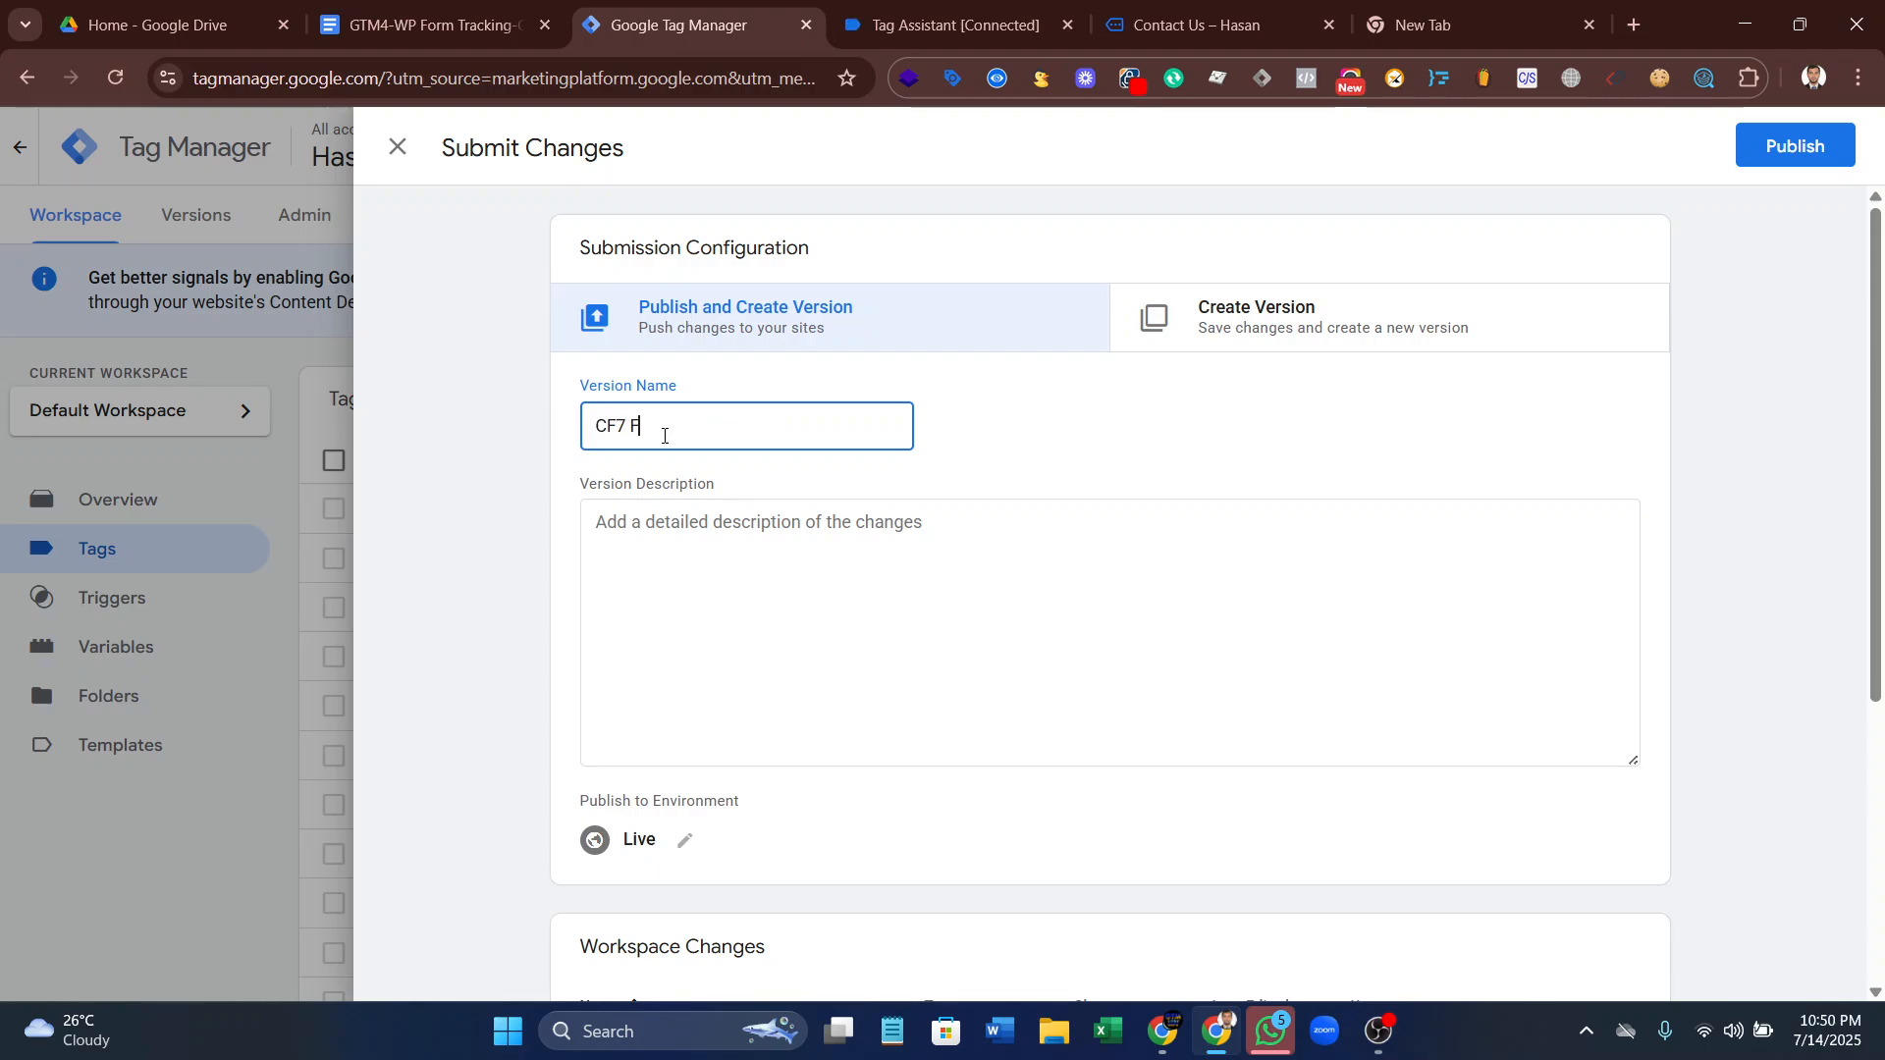
text(F7 Form Submit)
click(1782, 143)
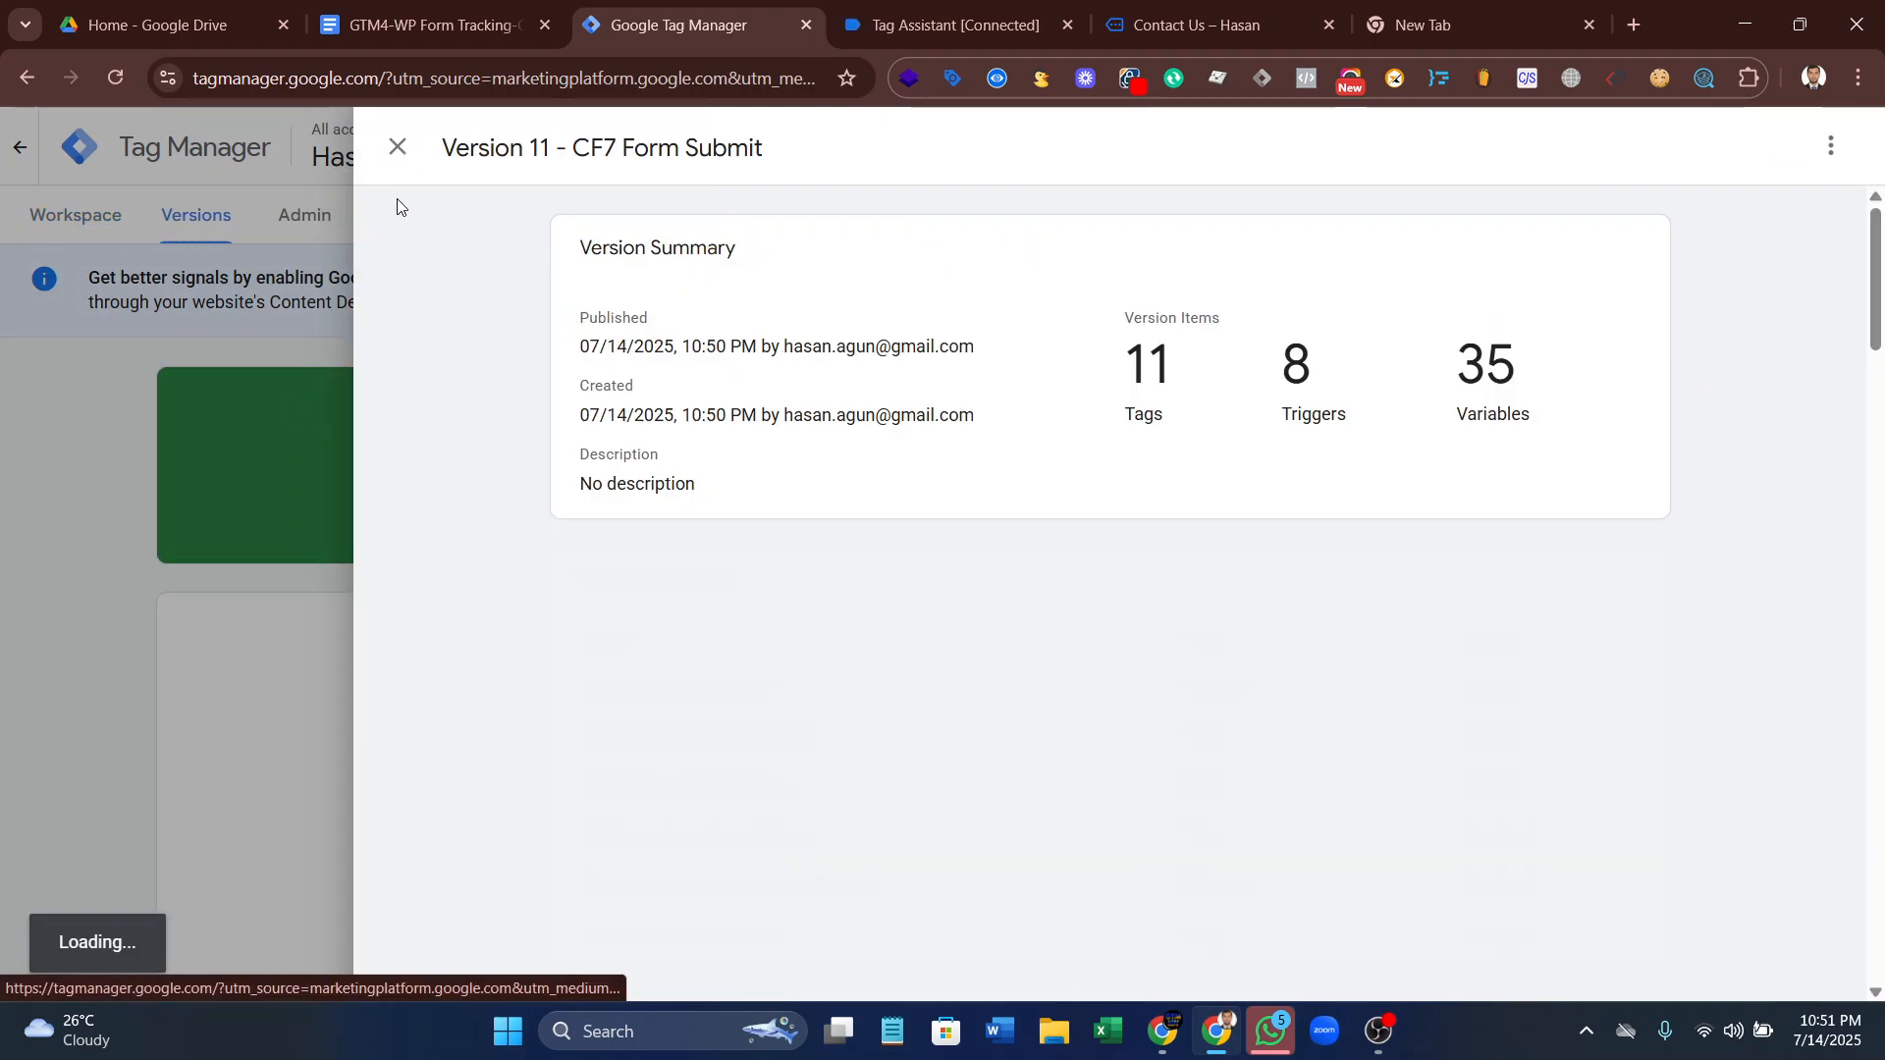
click(396, 147)
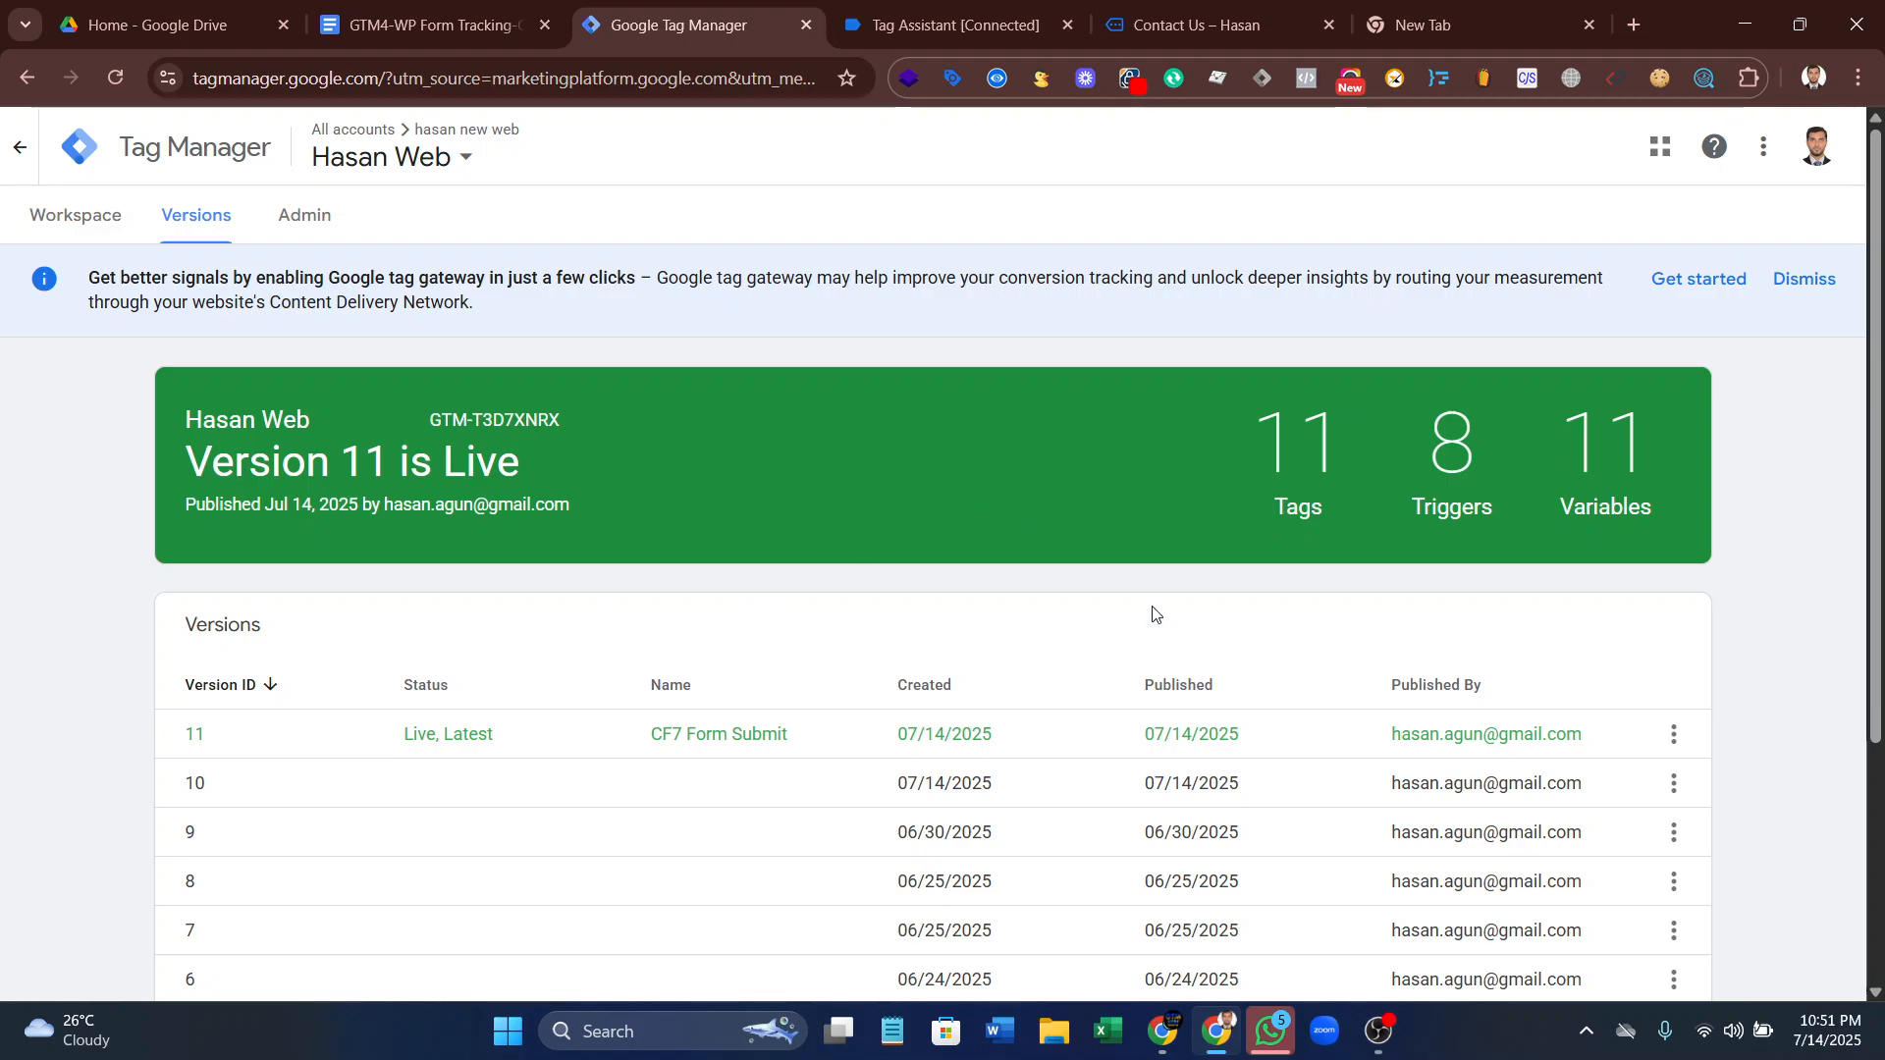
scroll(674, 585, down, 3)
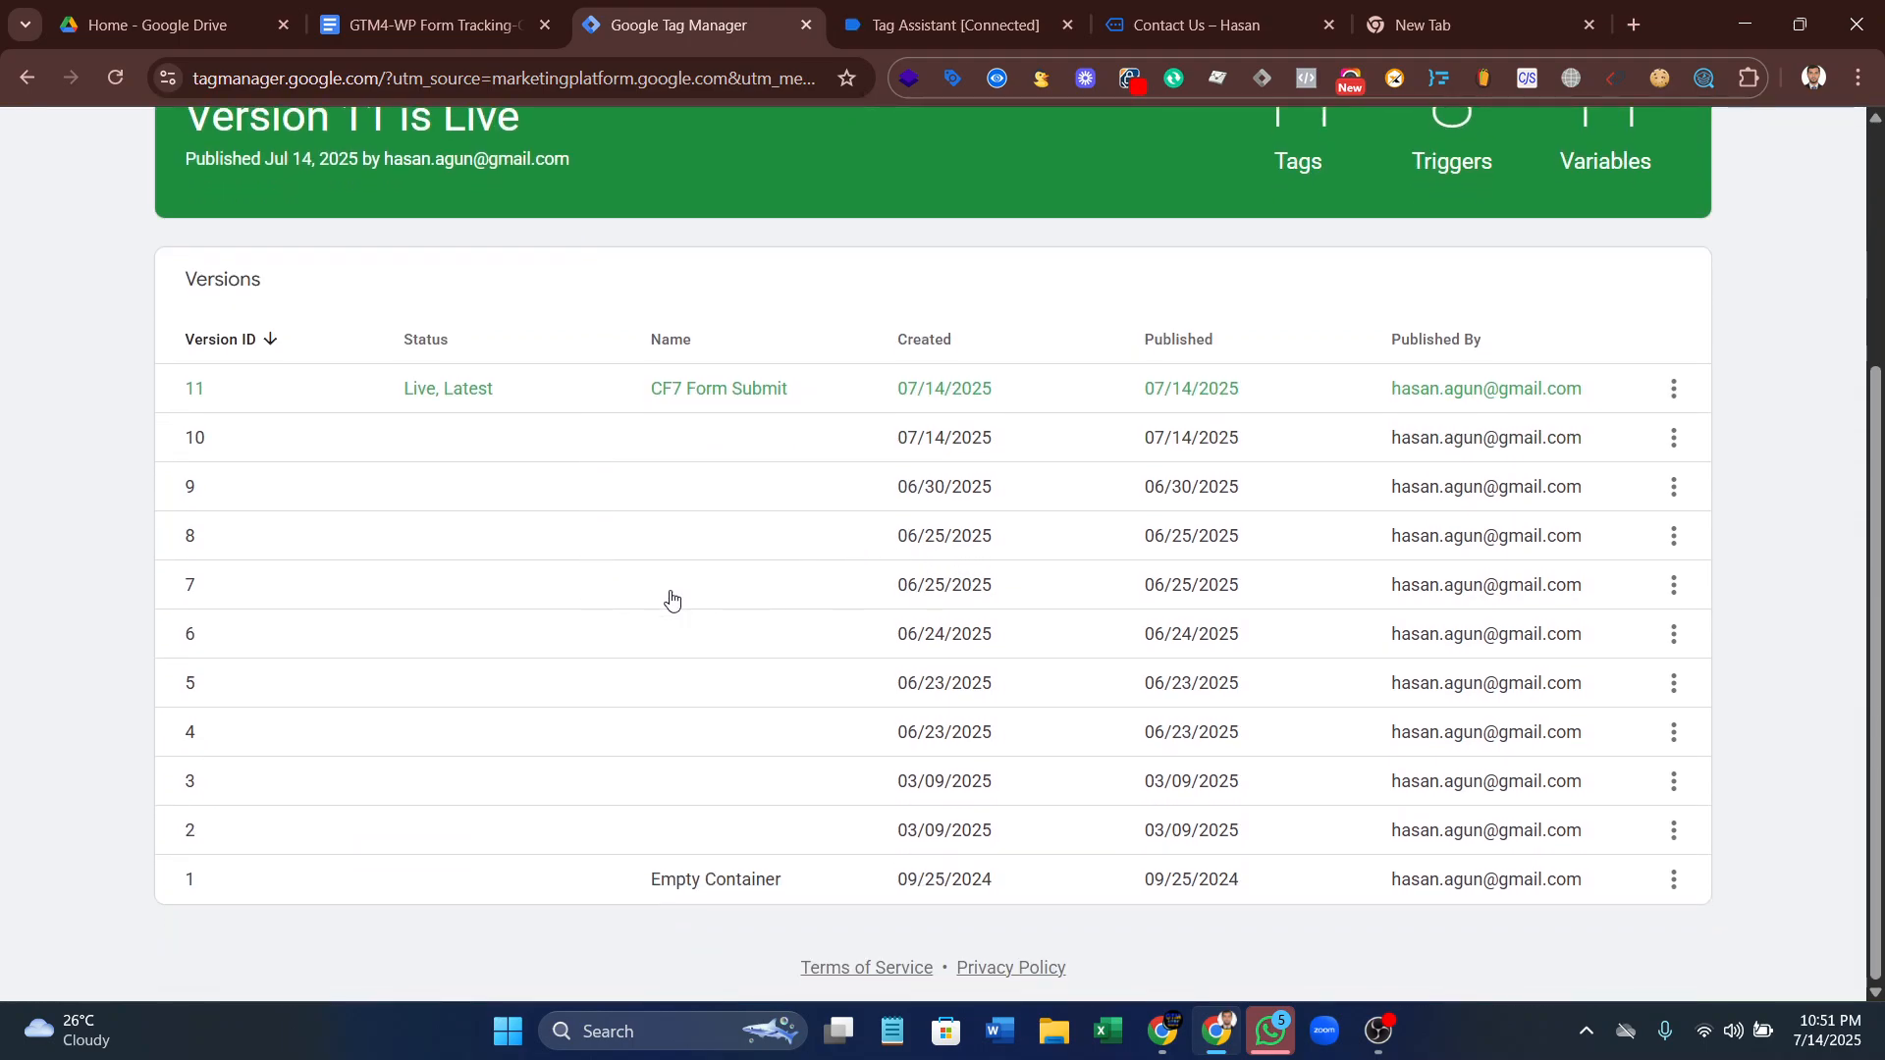
scroll(672, 599, up, 3)
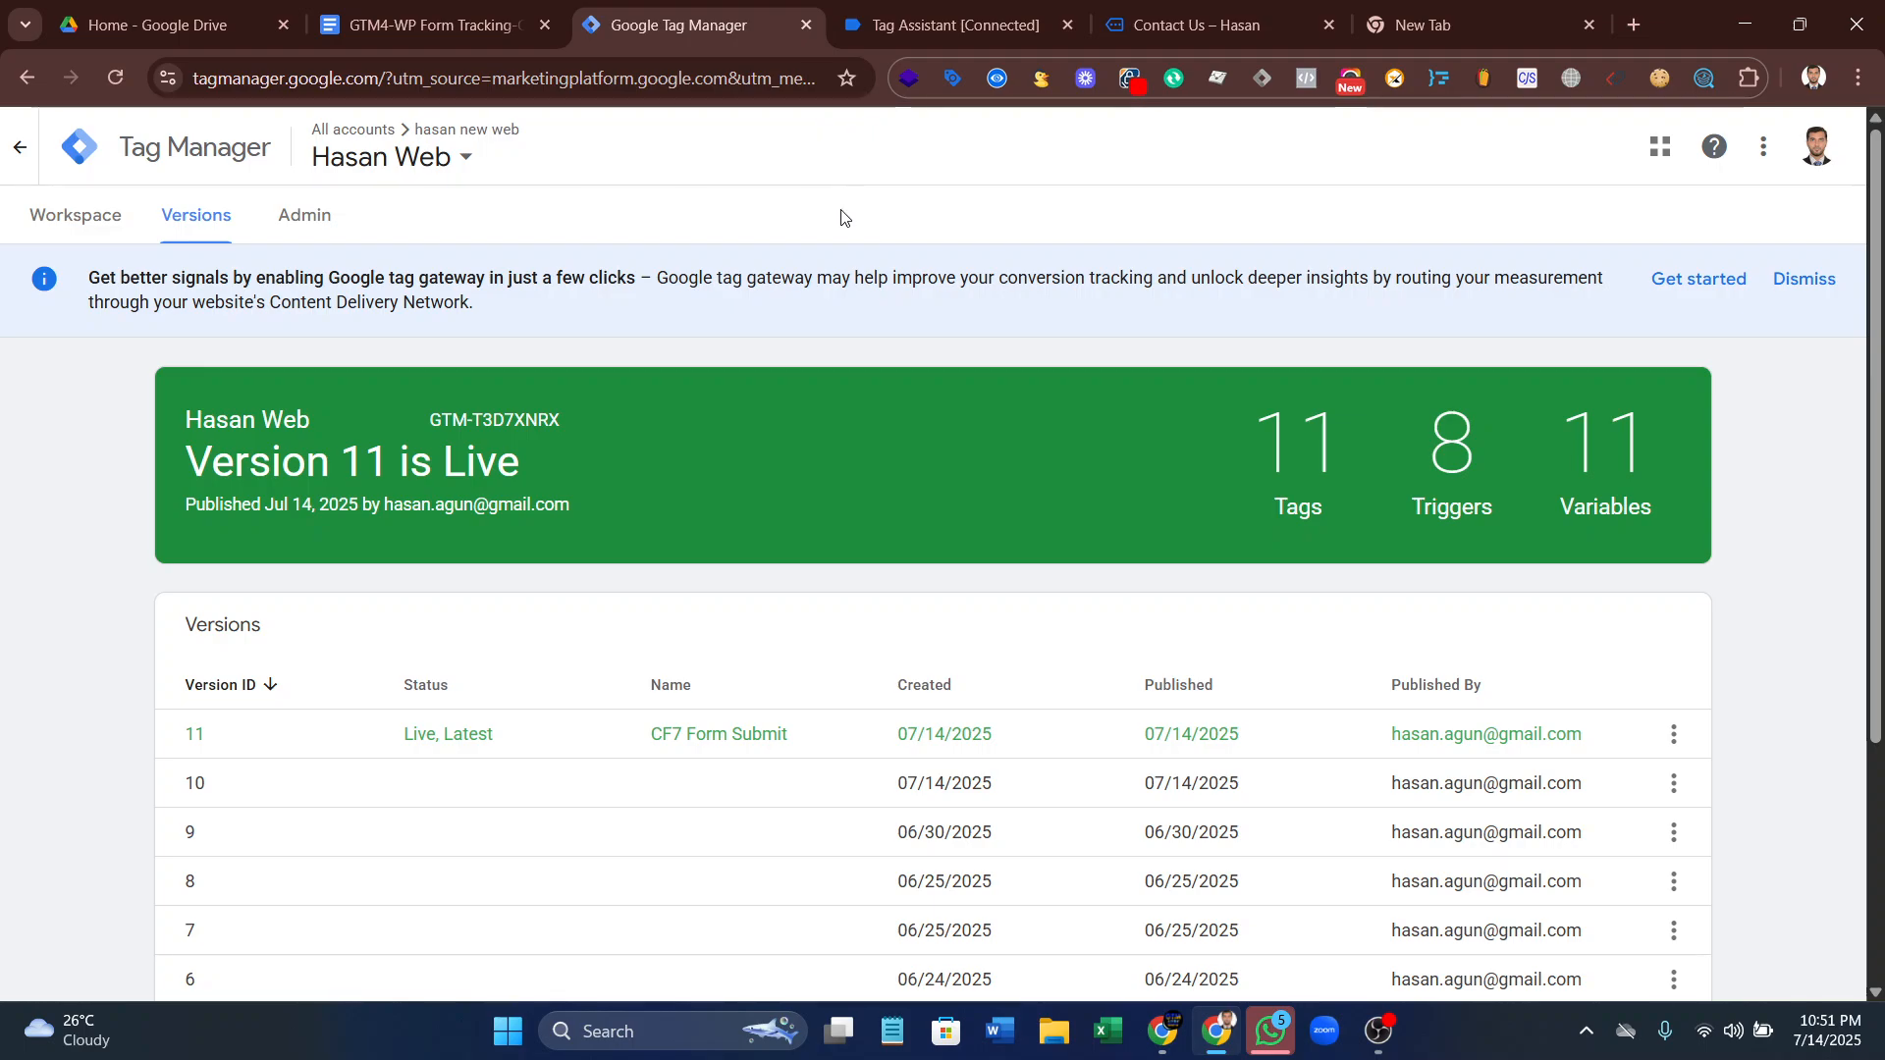
scroll(766, 619, down, 3)
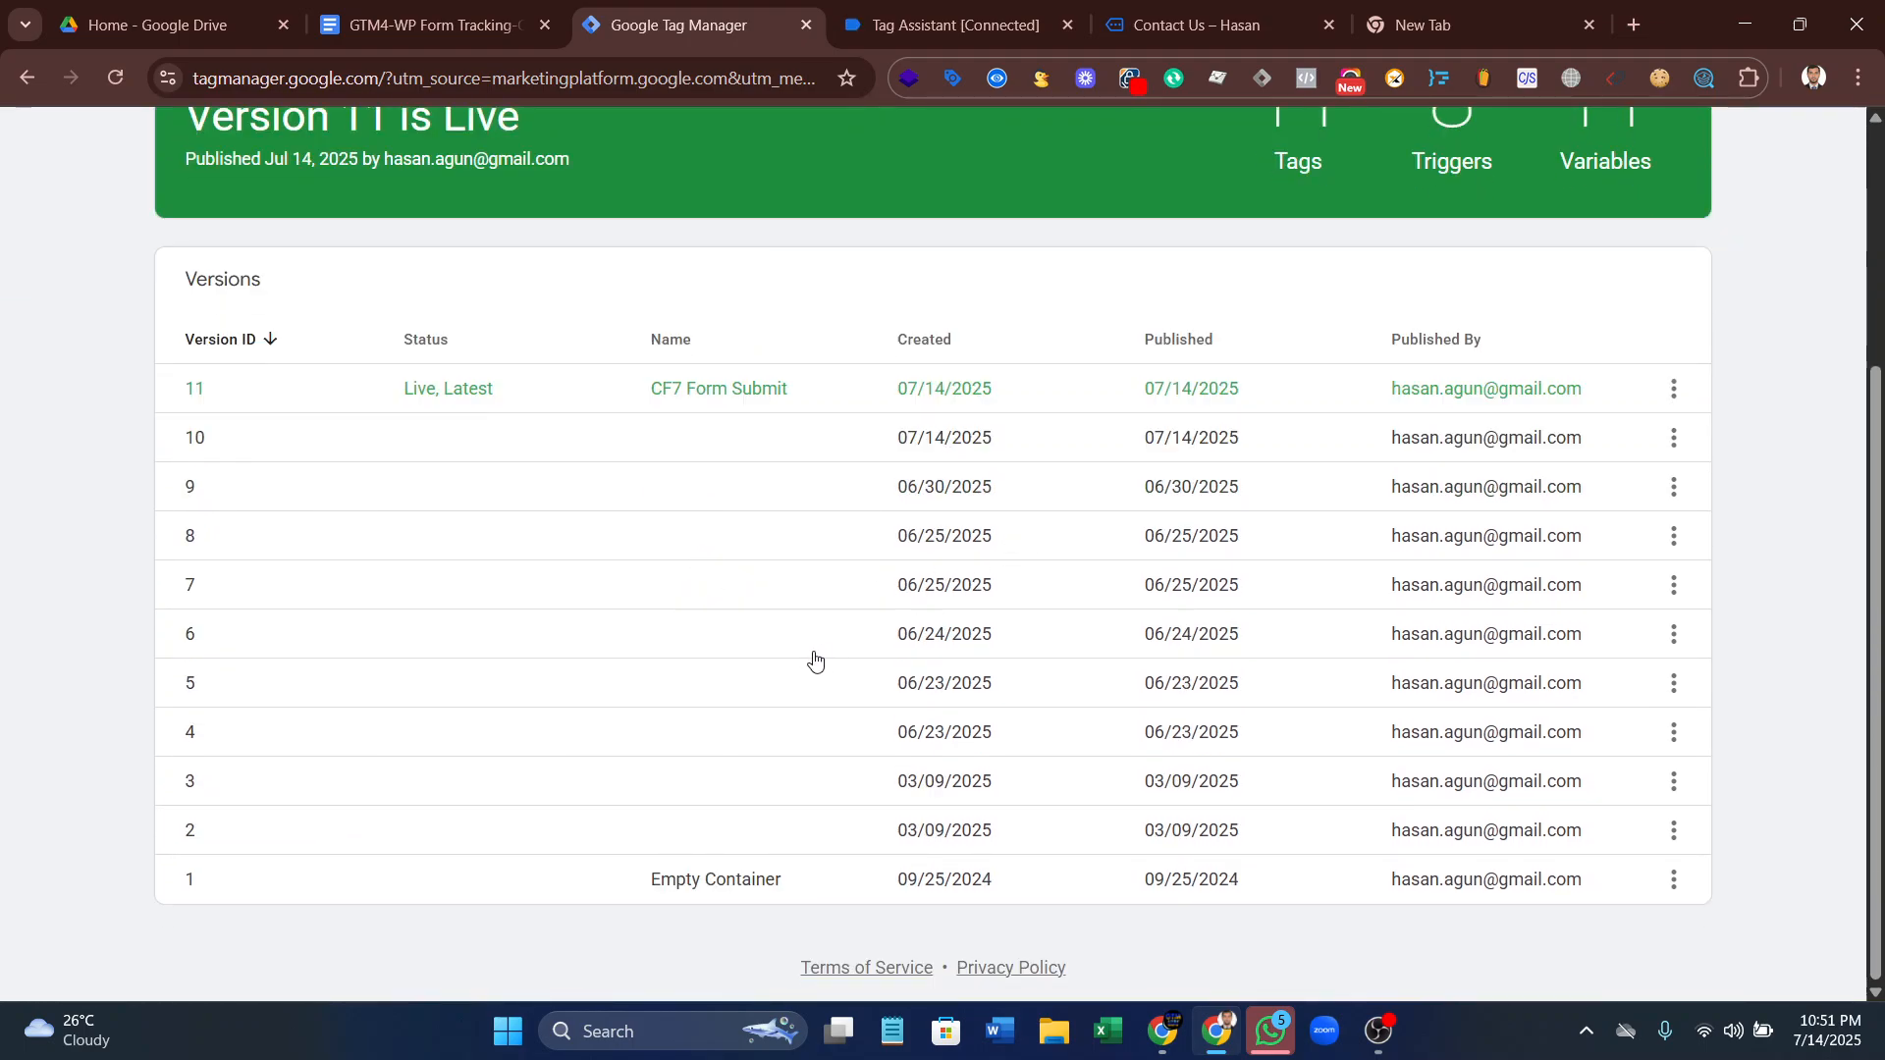
scroll(703, 594, up, 3)
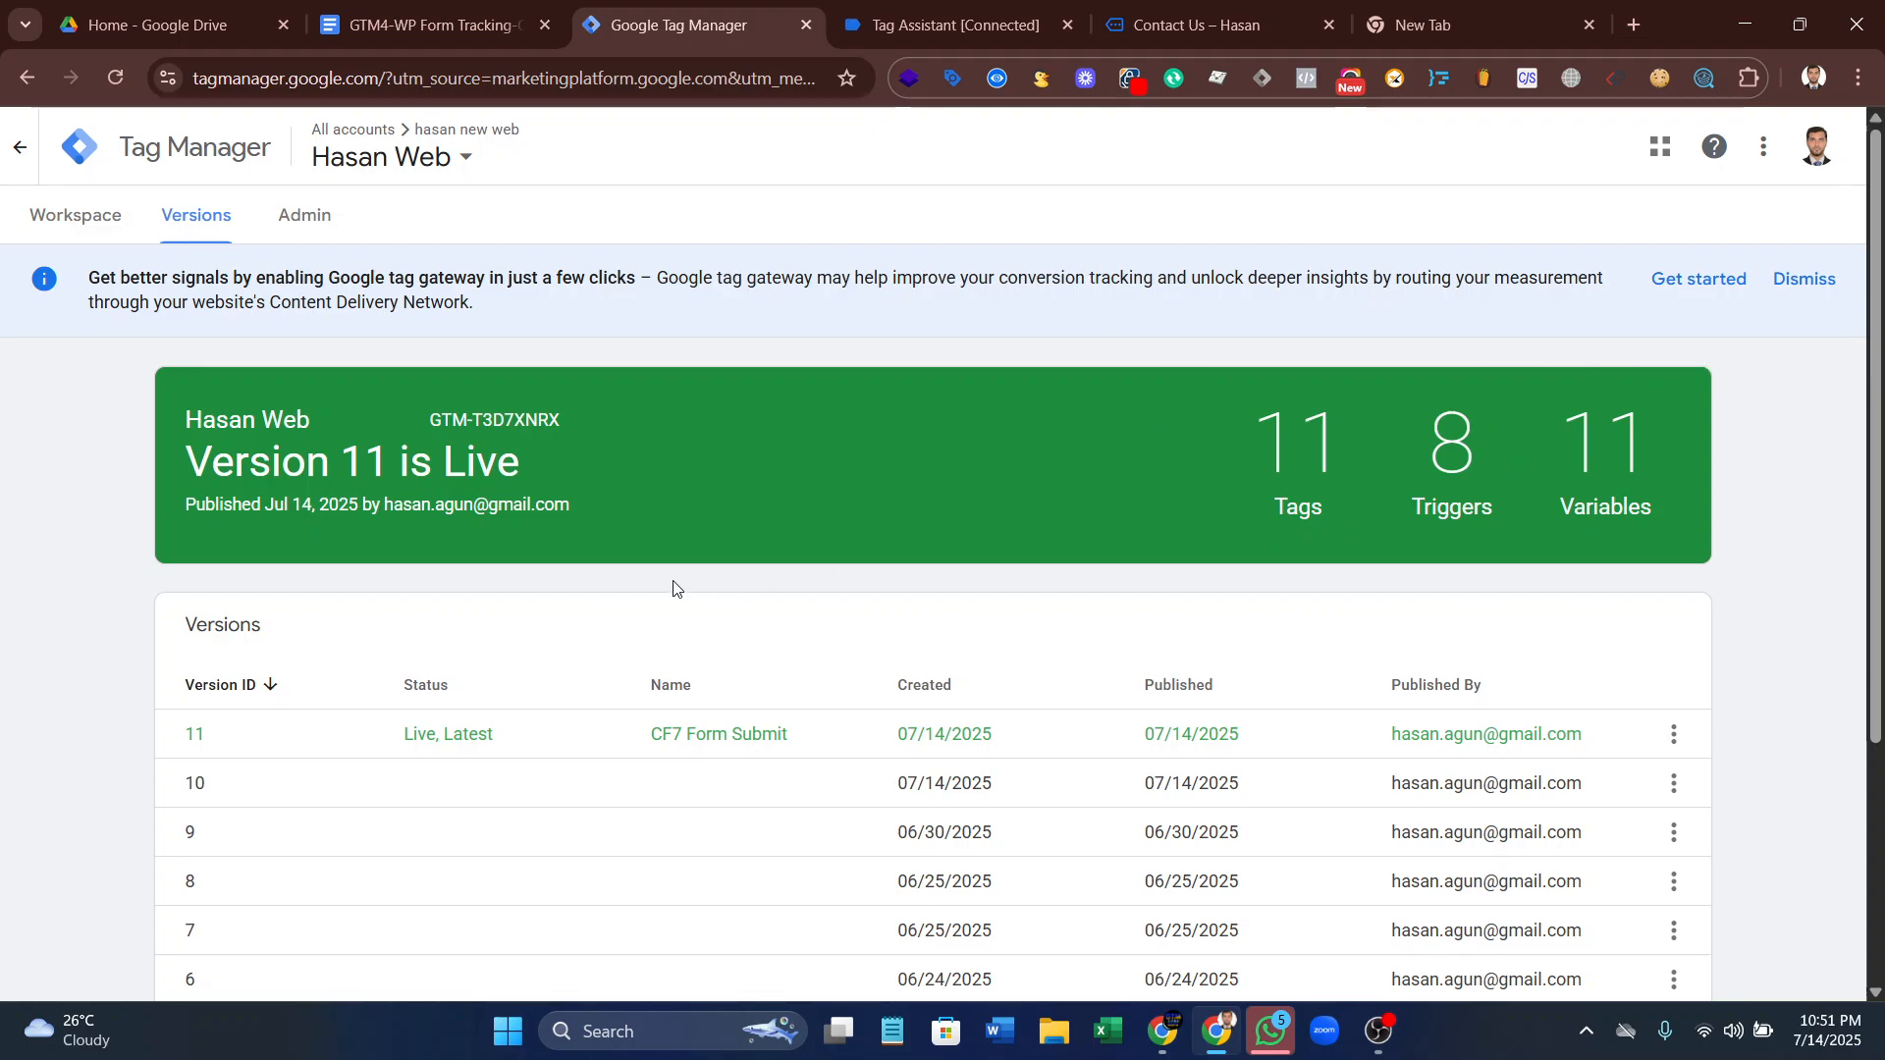
scroll(422, 550, down, 3)
scroll(727, 582, up, 3)
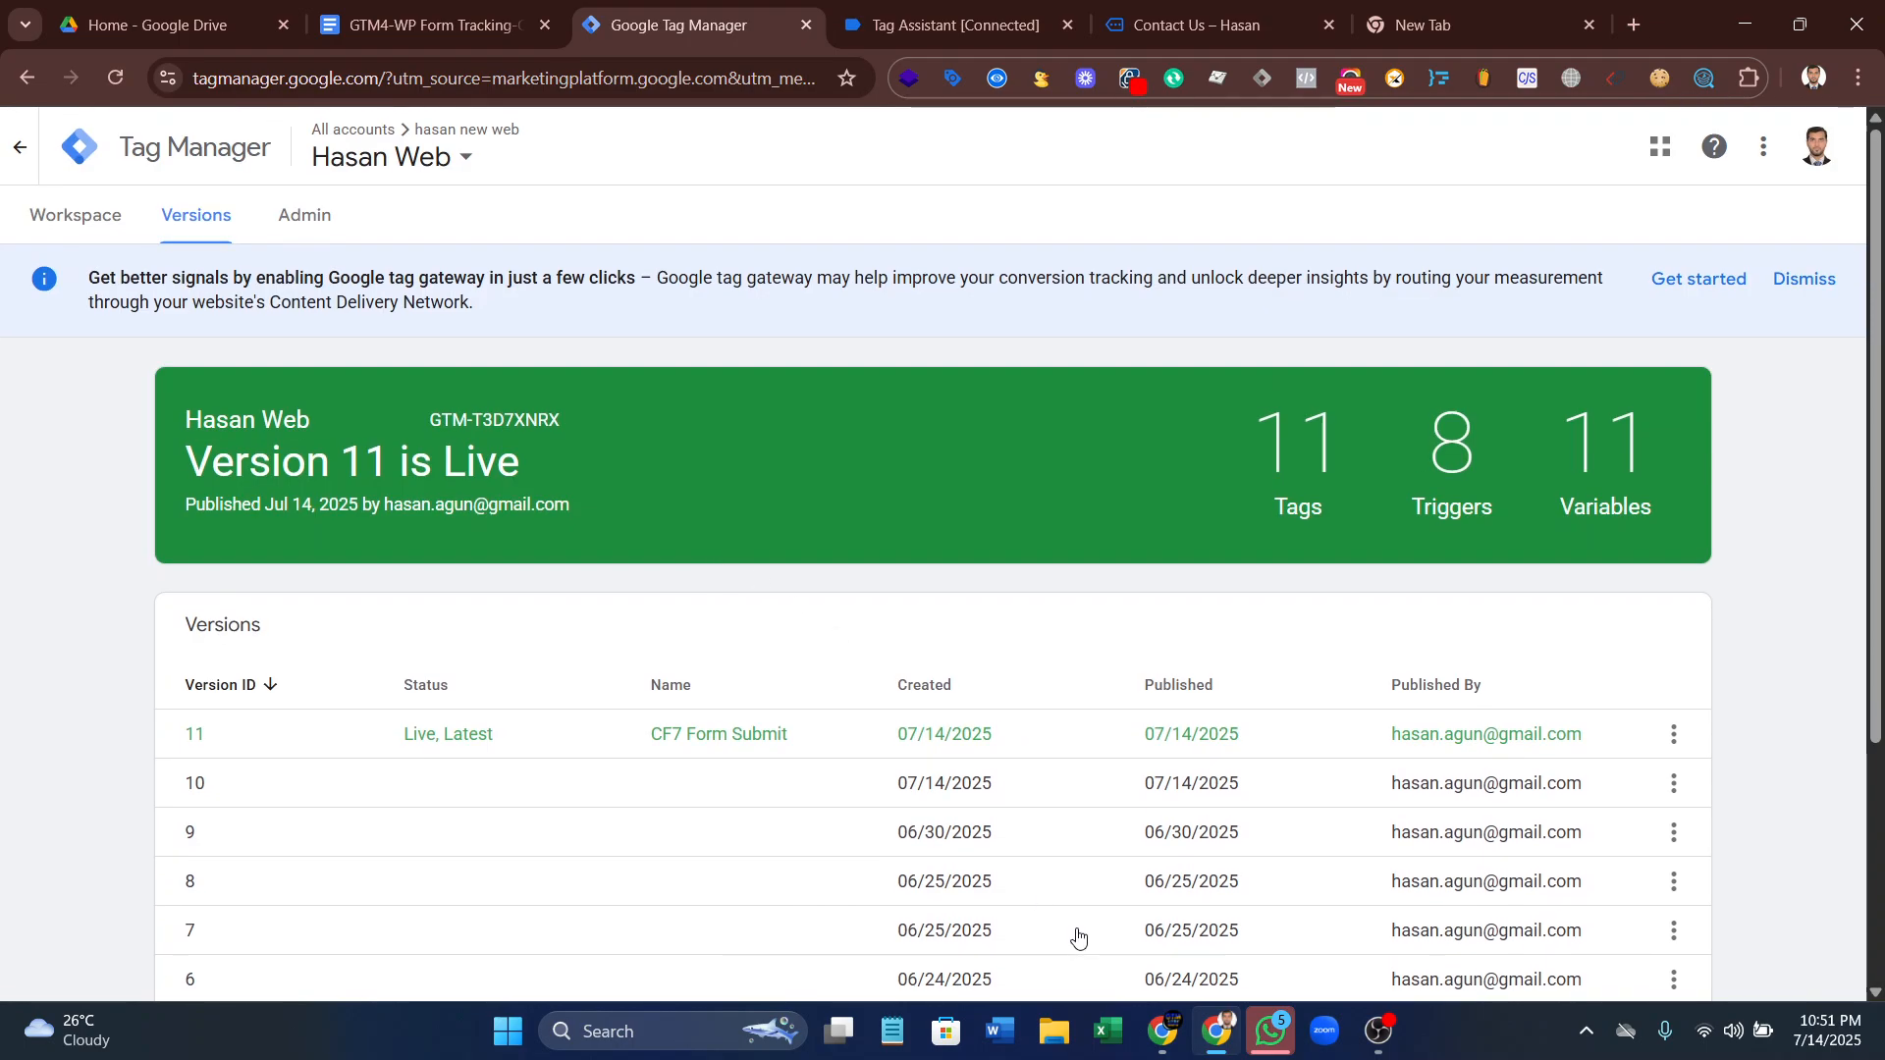